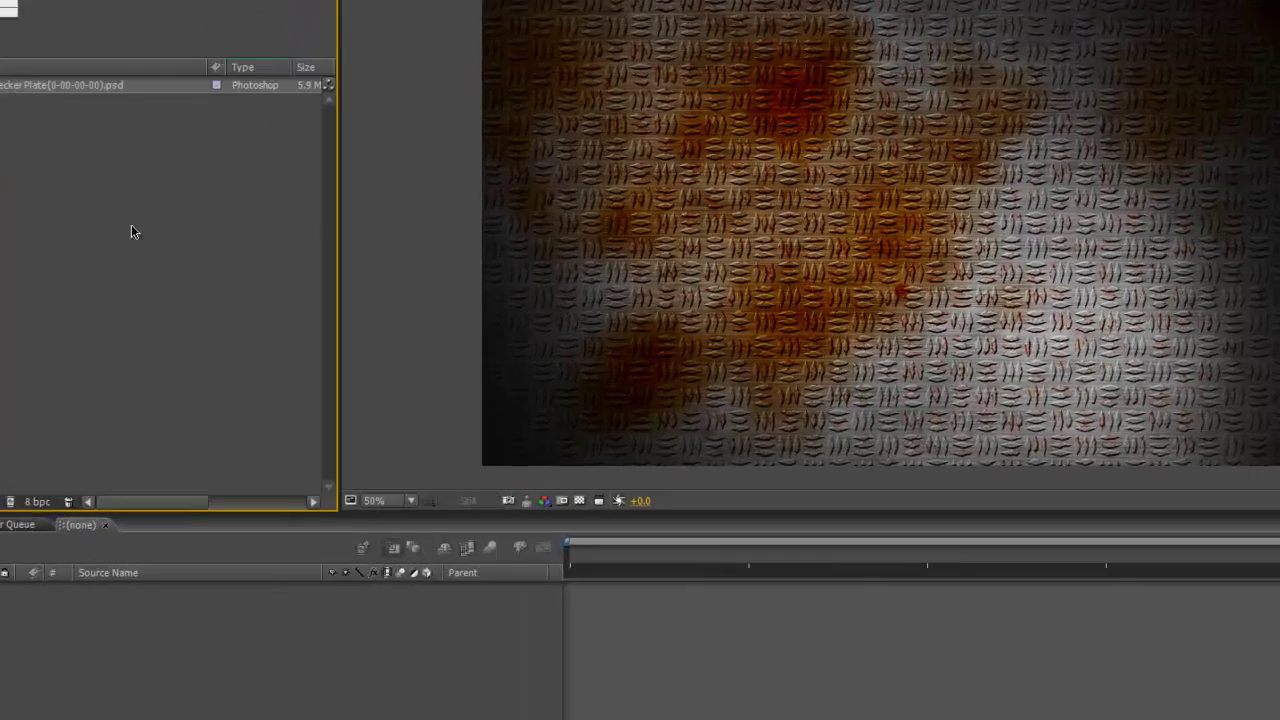
Step: Make a new composition 'Diamond Tile' at 100×100 pixels, 25 fps, 4 seconds long
{"action": "right_click", "coordinate": [128, 258]}
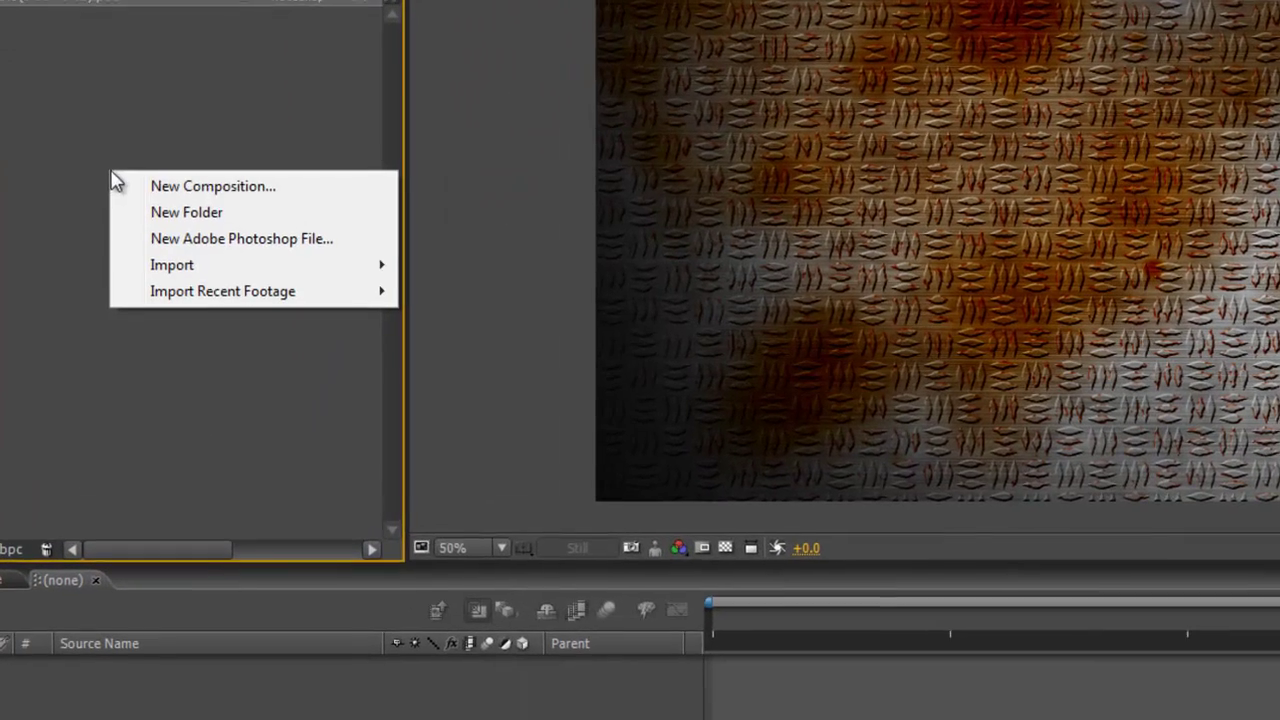
{"action": "left_click", "coordinate": [153, 185]}
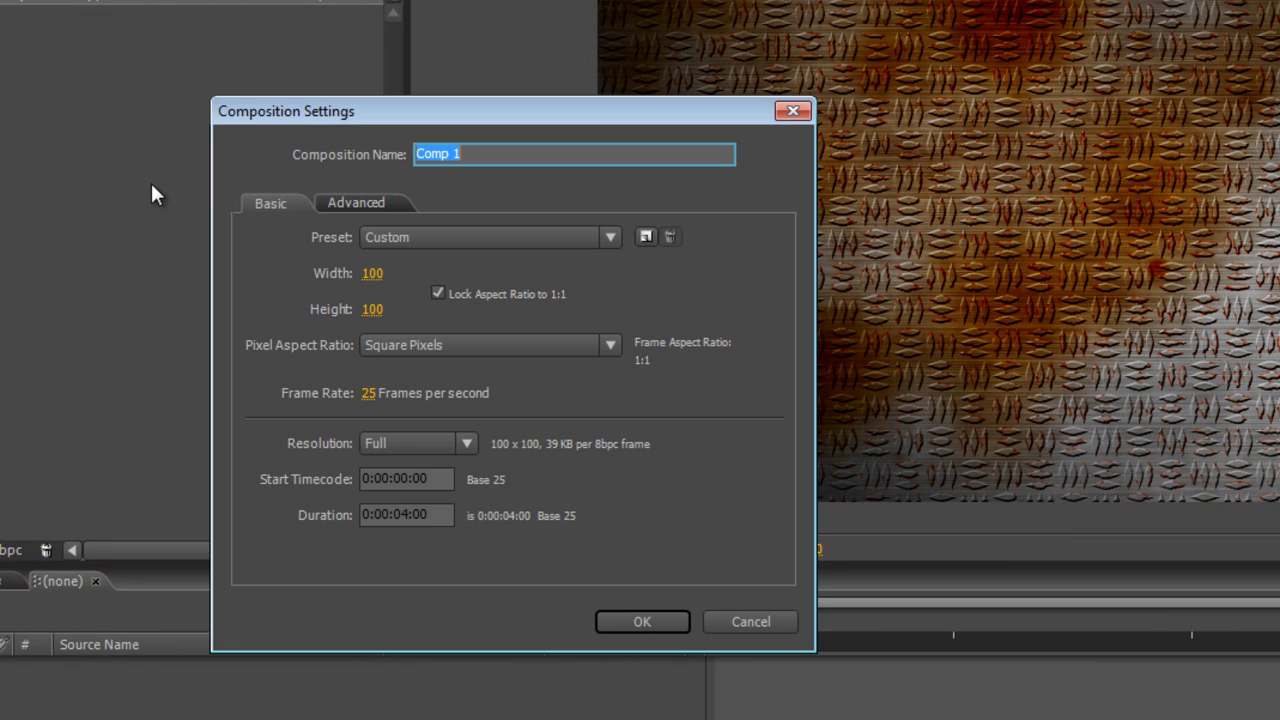
{"action": "type", "text": "Diamond Tile"}
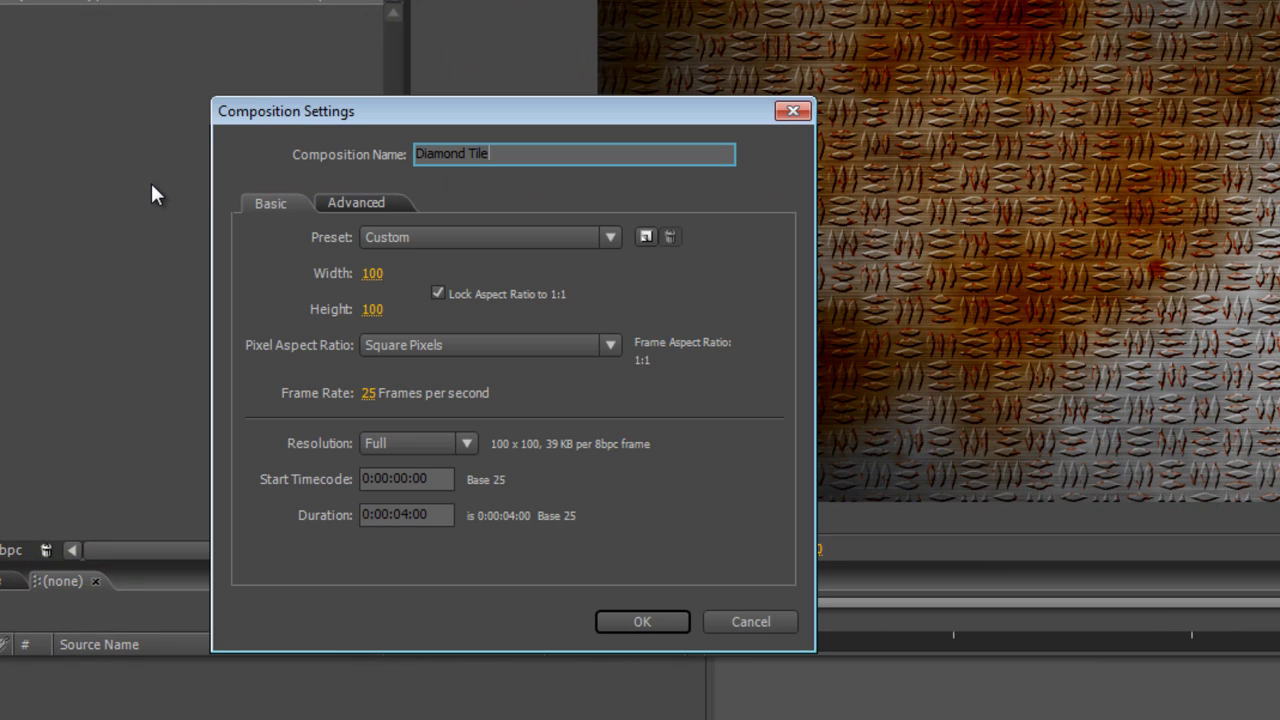
{"action": "left_click", "coordinate": [403, 273]}
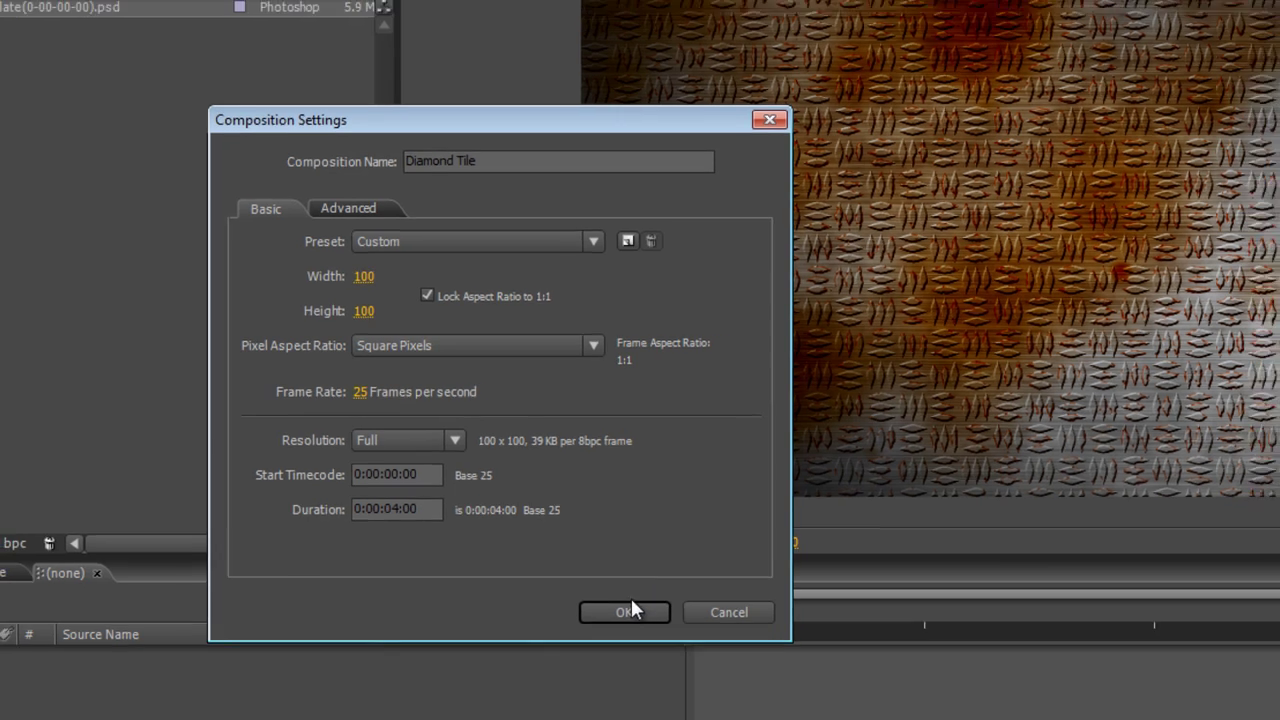
{"action": "left_click", "coordinate": [640, 620]}
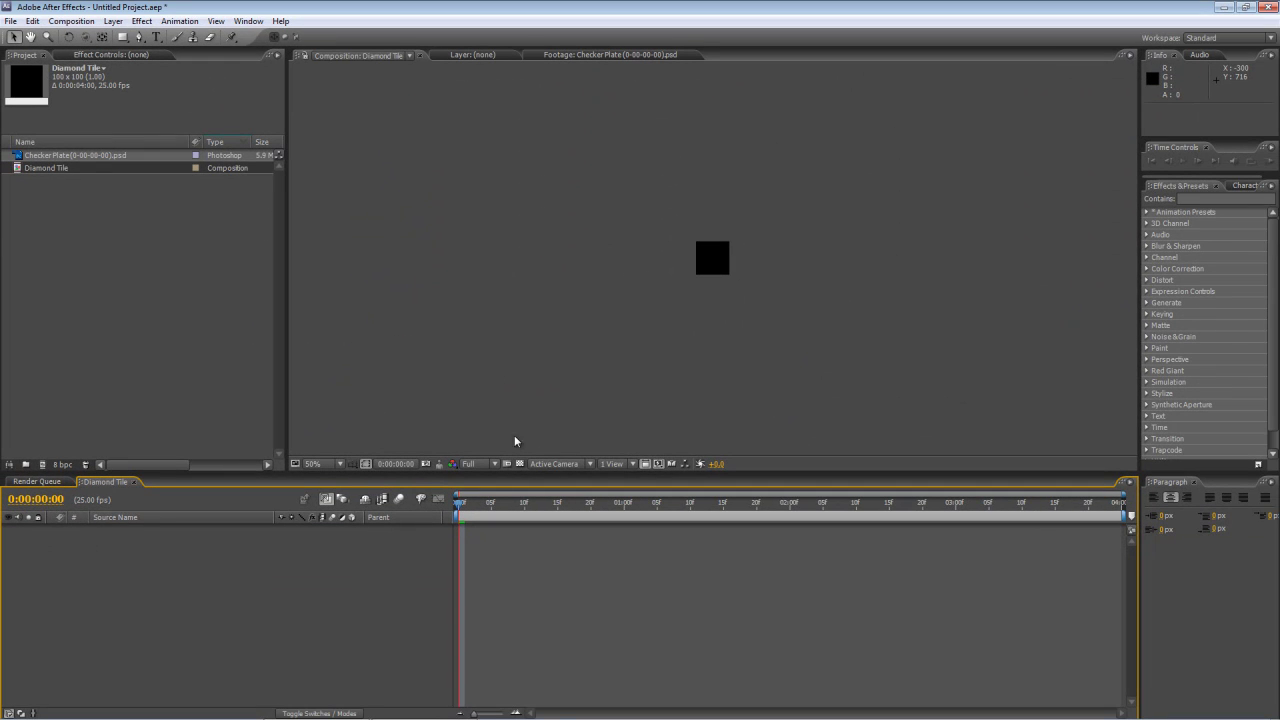
{"action": "scroll", "coordinate": [716, 269], "scroll_direction": "up", "scroll_amount": 3}
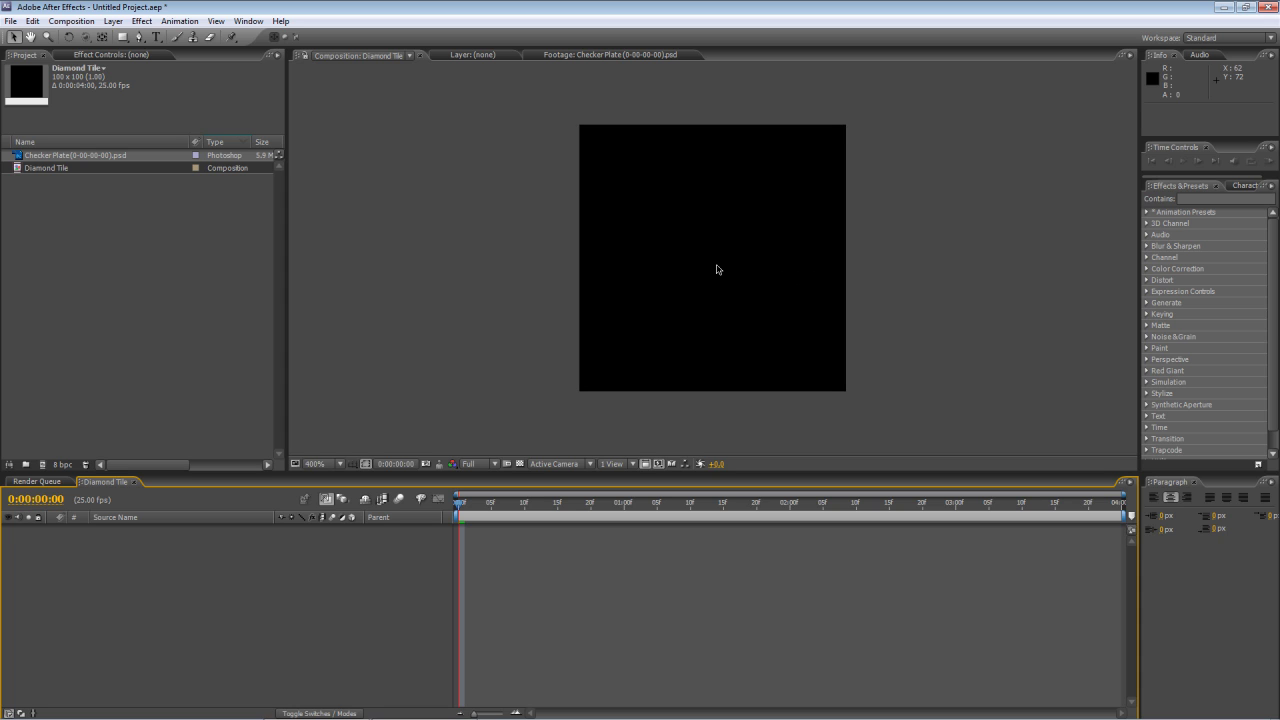
Step: Show rulers and place guides on the square's left edge, middle, top, bottom, and inside it
{"action": "key", "text": "ctrl+r"}
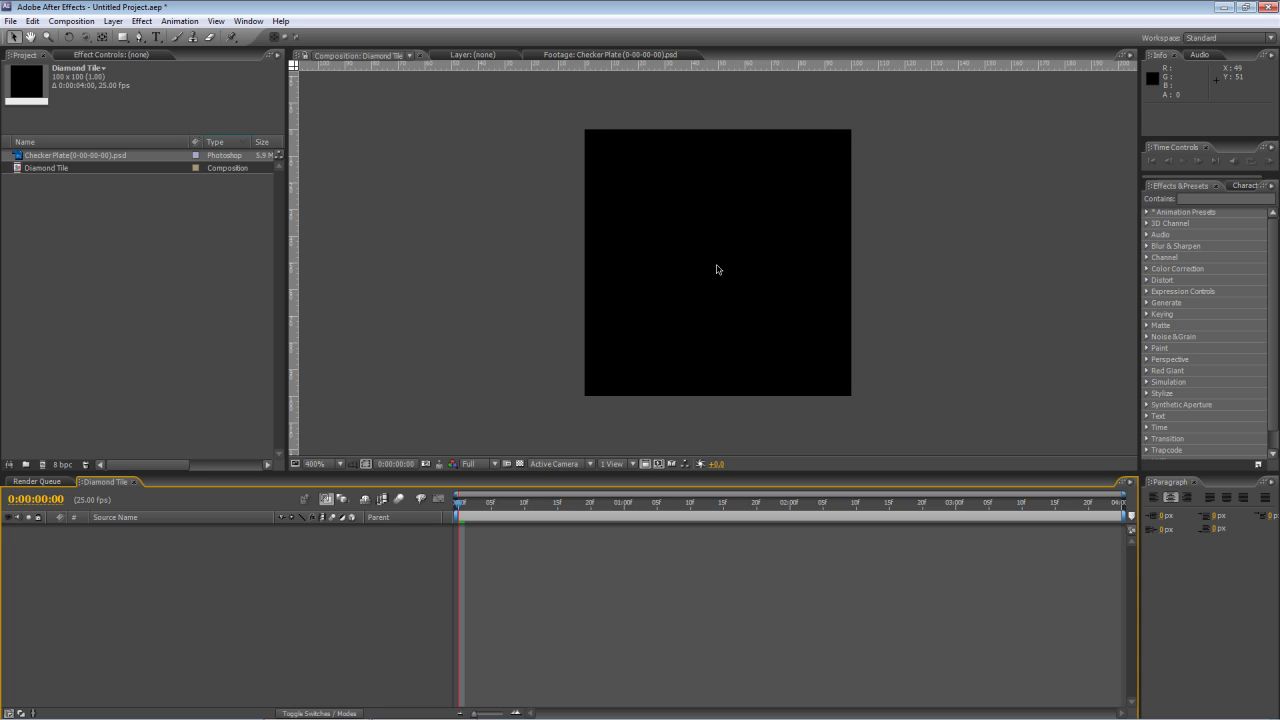
{"action": "left_click_drag", "start_coordinate": [295, 276], "coordinate": [585, 283]}
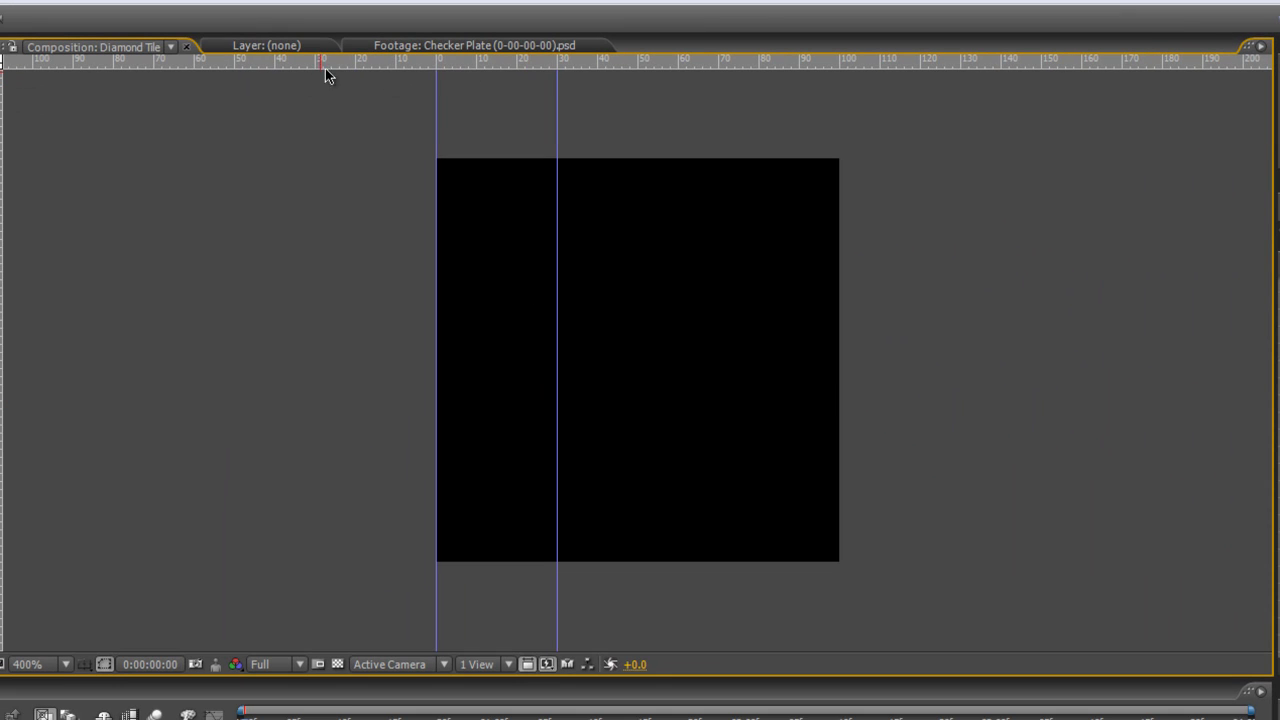
{"action": "left_click_drag", "start_coordinate": [330, 60], "coordinate": [325, 361]}
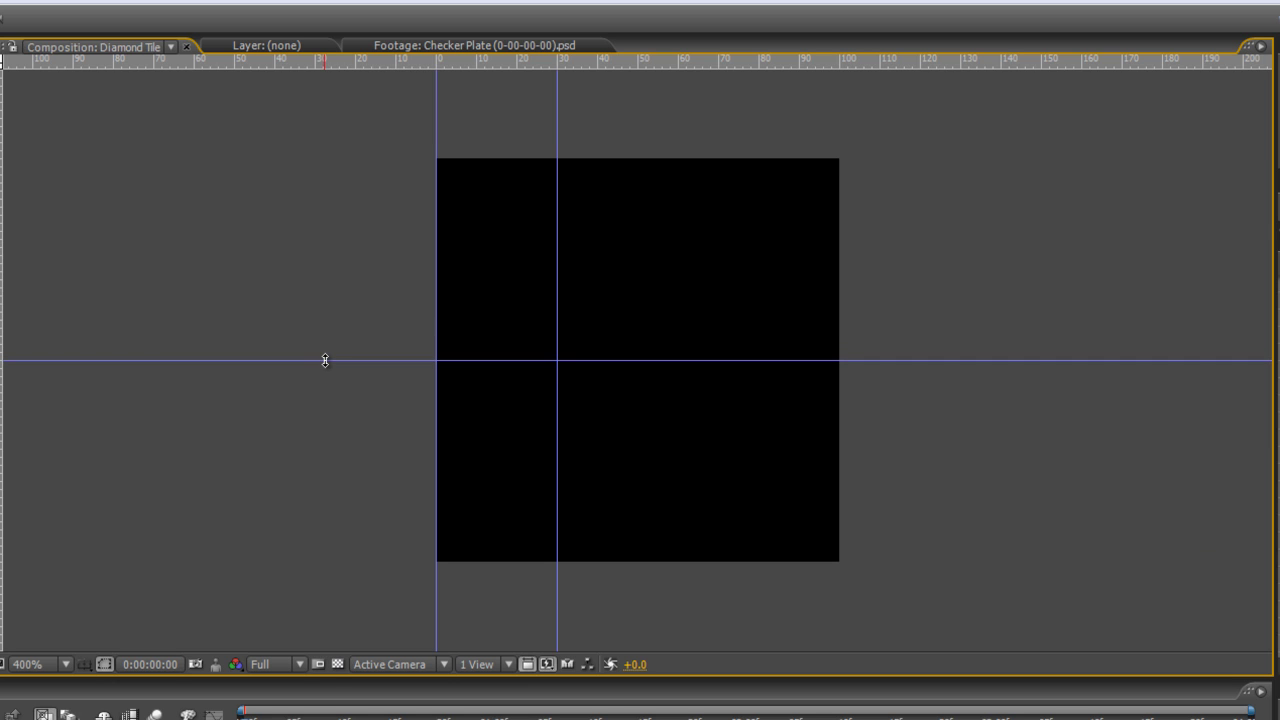
{"action": "left_click_drag", "start_coordinate": [690, 63], "coordinate": [689, 159]}
{"action": "left_click_drag", "start_coordinate": [684, 66], "coordinate": [651, 562]}
{"action": "left_click_drag", "start_coordinate": [2, 420], "coordinate": [497, 377]}
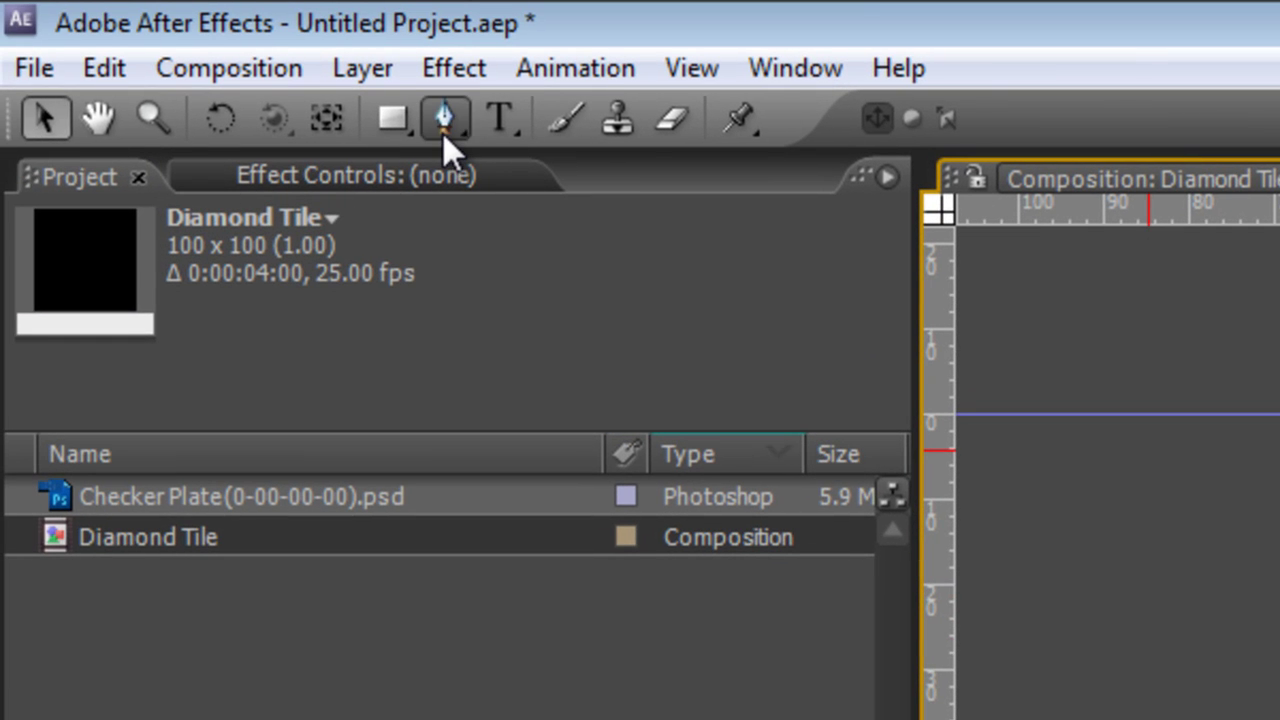
Step: Set up the Pen tool with a slightly darker grey fill and no stroke for the diamond
{"action": "left_click", "coordinate": [442, 128]}
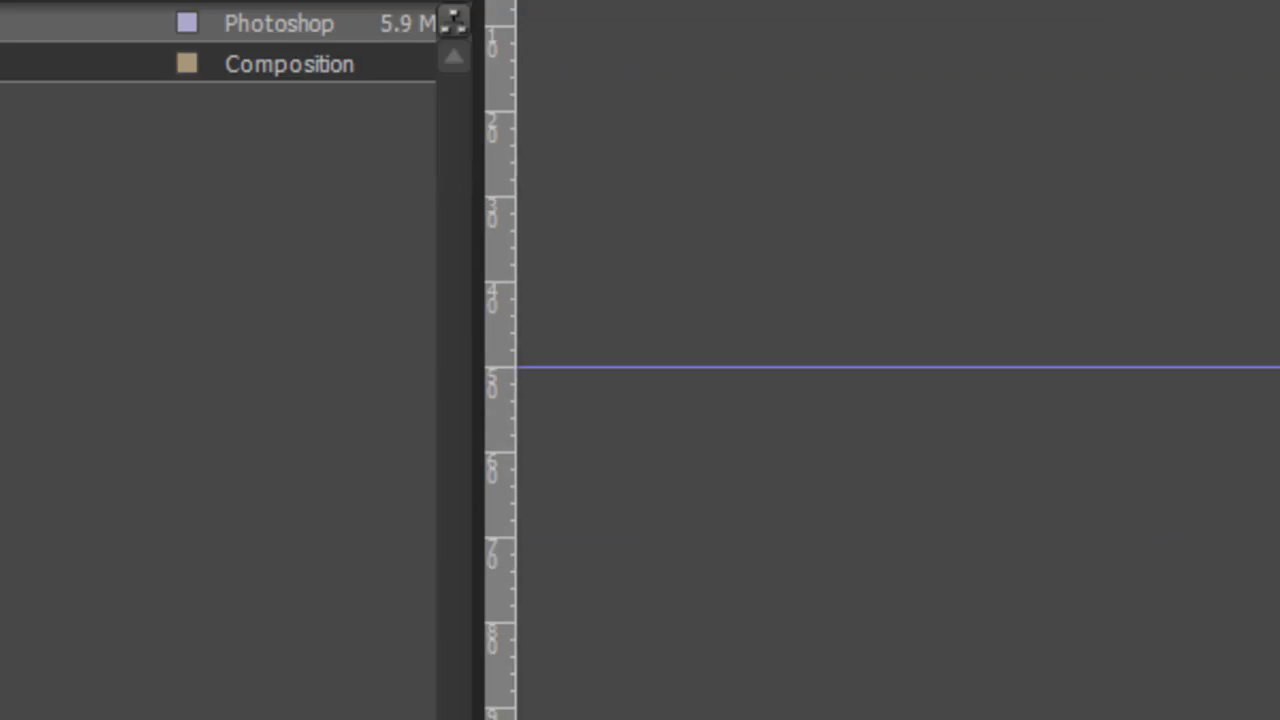
{"action": "left_click", "coordinate": [1051, 119]}
{"action": "mouse_move", "coordinate": [157, 294]}
{"action": "left_mouse_down"}
{"action": "mouse_move", "coordinate": [103, 329]}
{"action": "mouse_move", "coordinate": [80, 388]}
{"action": "left_mouse_up"}
{"action": "left_click", "coordinate": [1108, 207]}
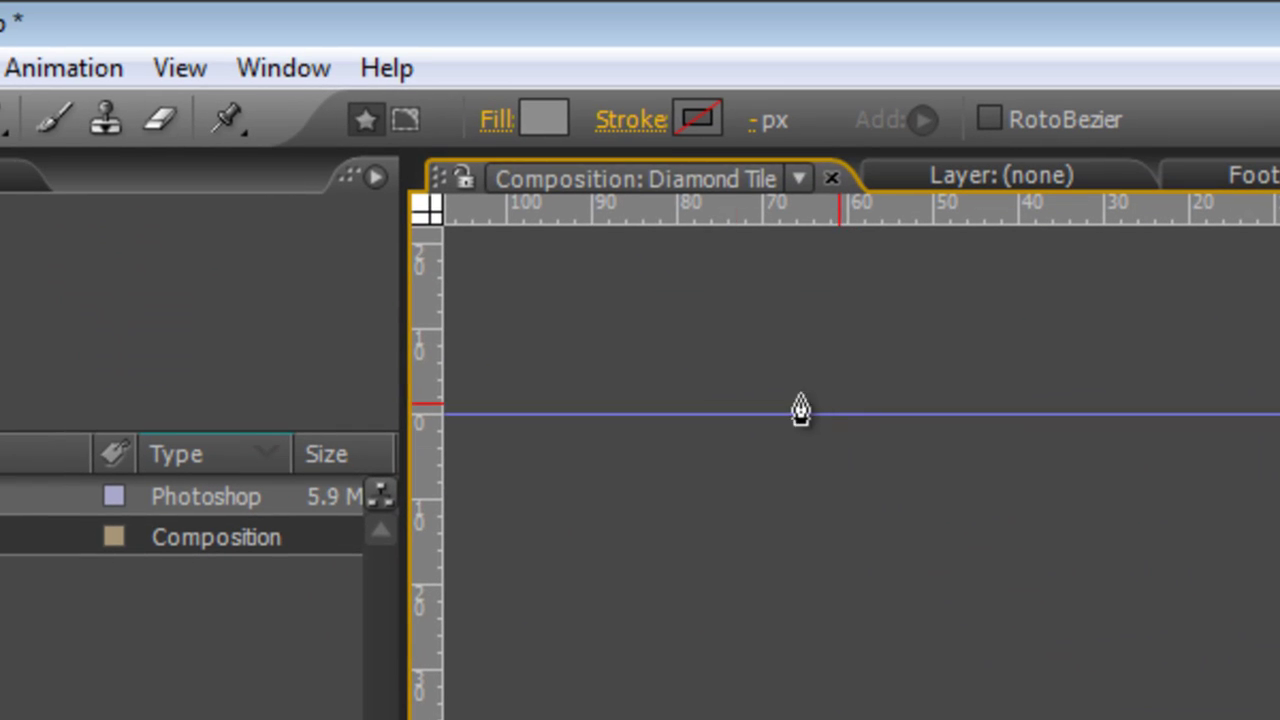
{"action": "left_click", "coordinate": [632, 120]}
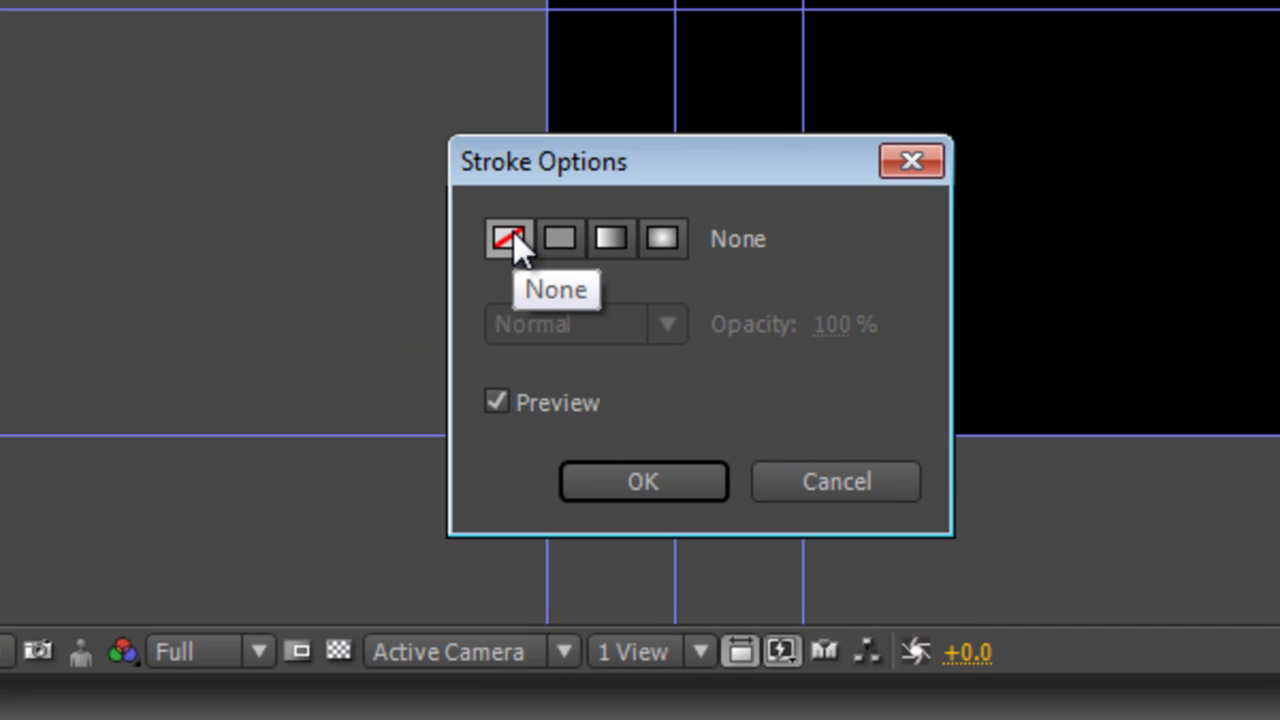
{"action": "left_click", "coordinate": [695, 483]}
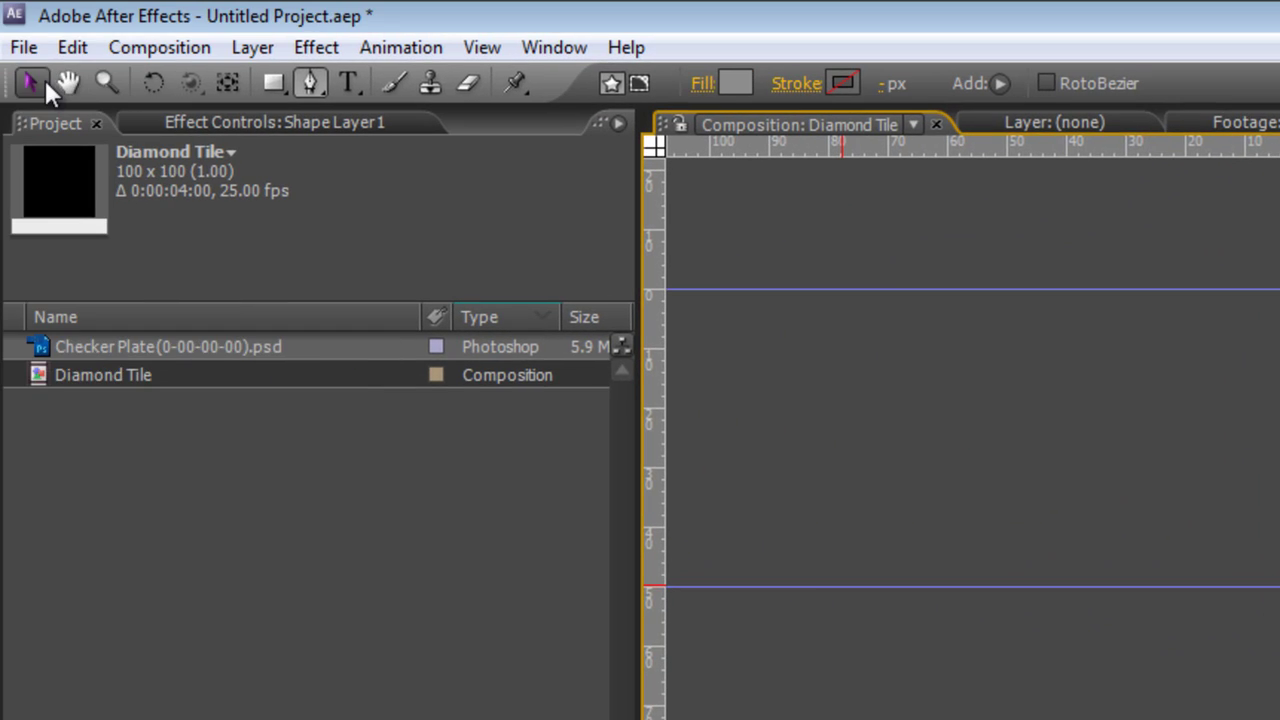
{"action": "left_click", "coordinate": [42, 78]}
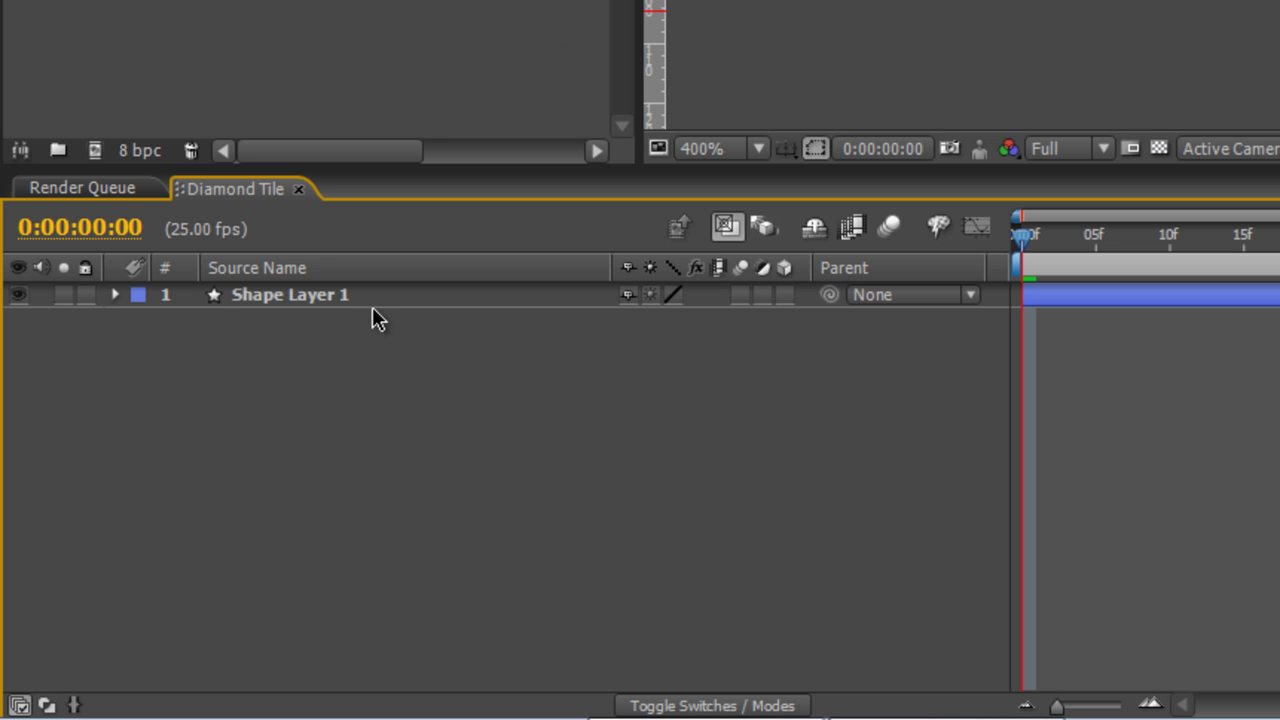
Step: Duplicate Shape 1 twice inside Shape Layer 1's Contents, creating Shape 2 and Shape 3
{"action": "left_click", "coordinate": [375, 294]}
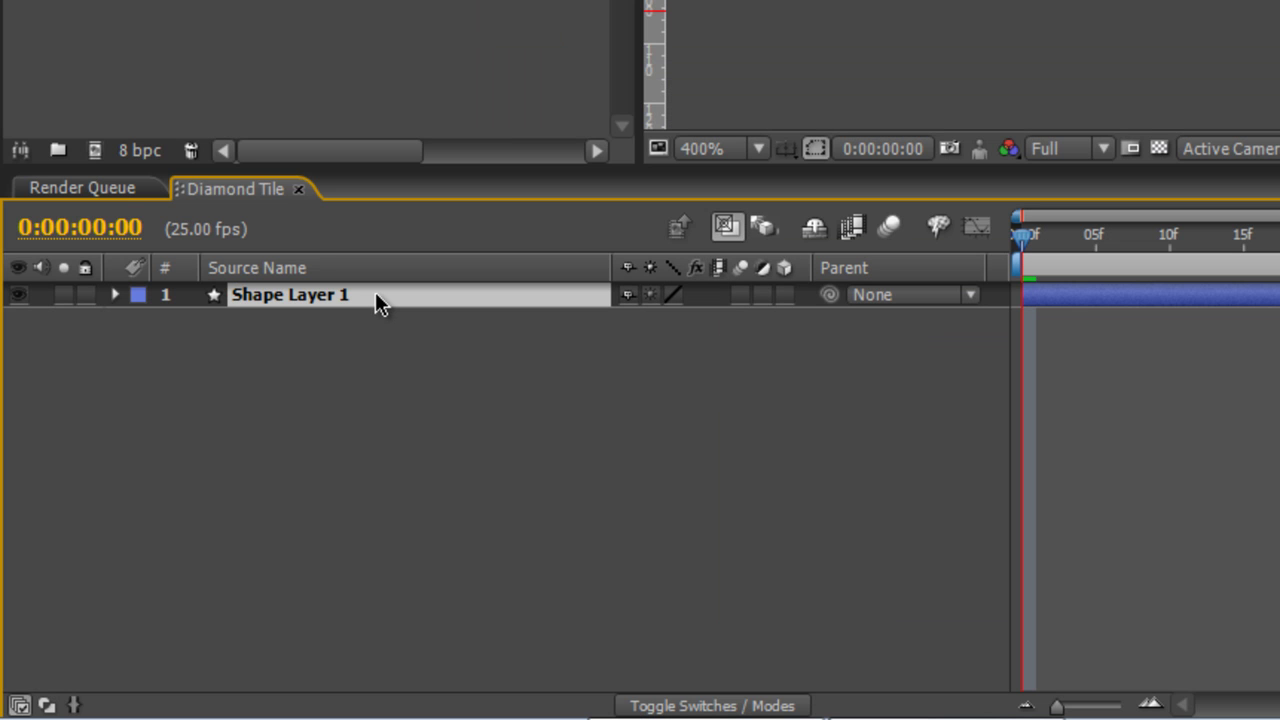
{"action": "left_click", "coordinate": [114, 294]}
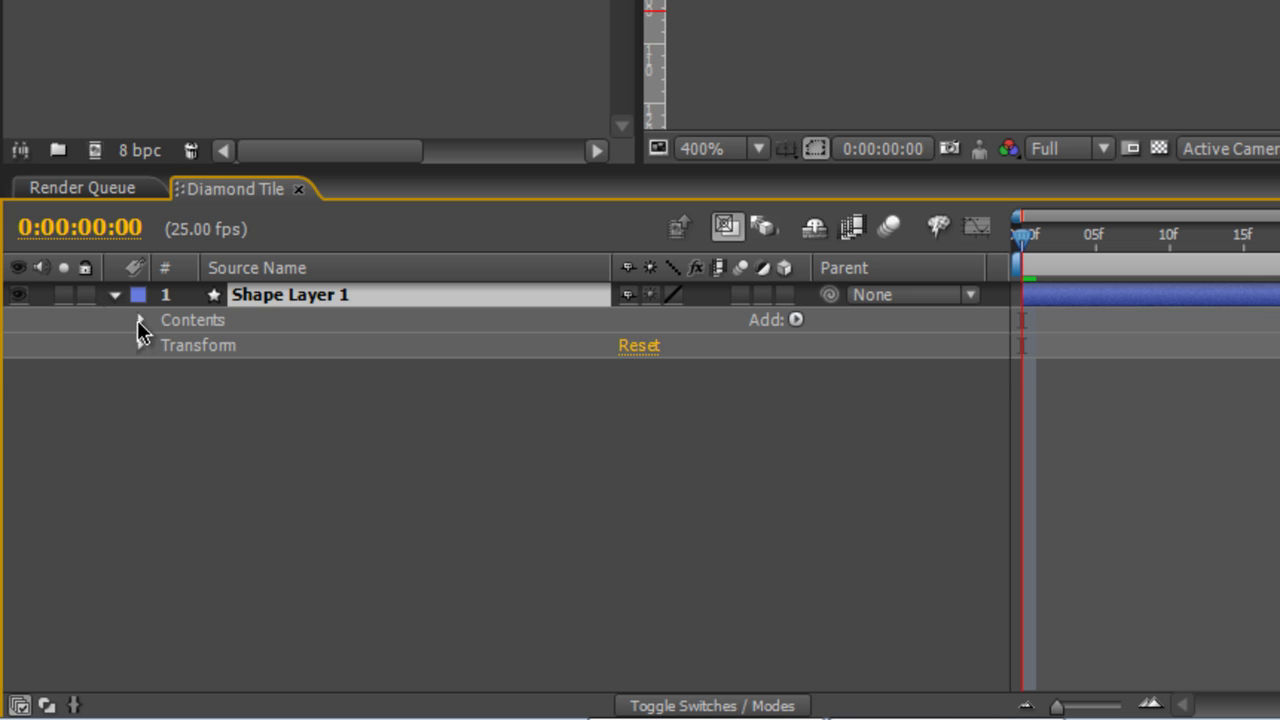
{"action": "left_click", "coordinate": [140, 321]}
{"action": "left_click", "coordinate": [165, 345]}
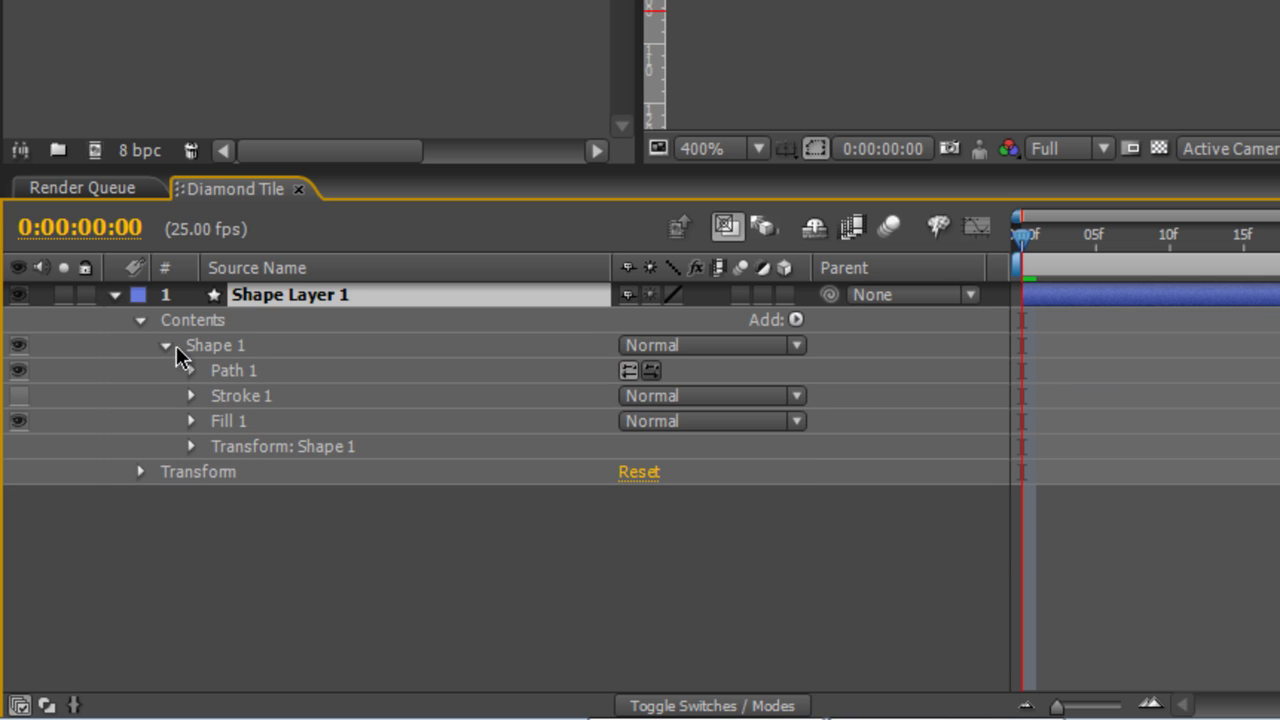
{"action": "left_click", "coordinate": [215, 346]}
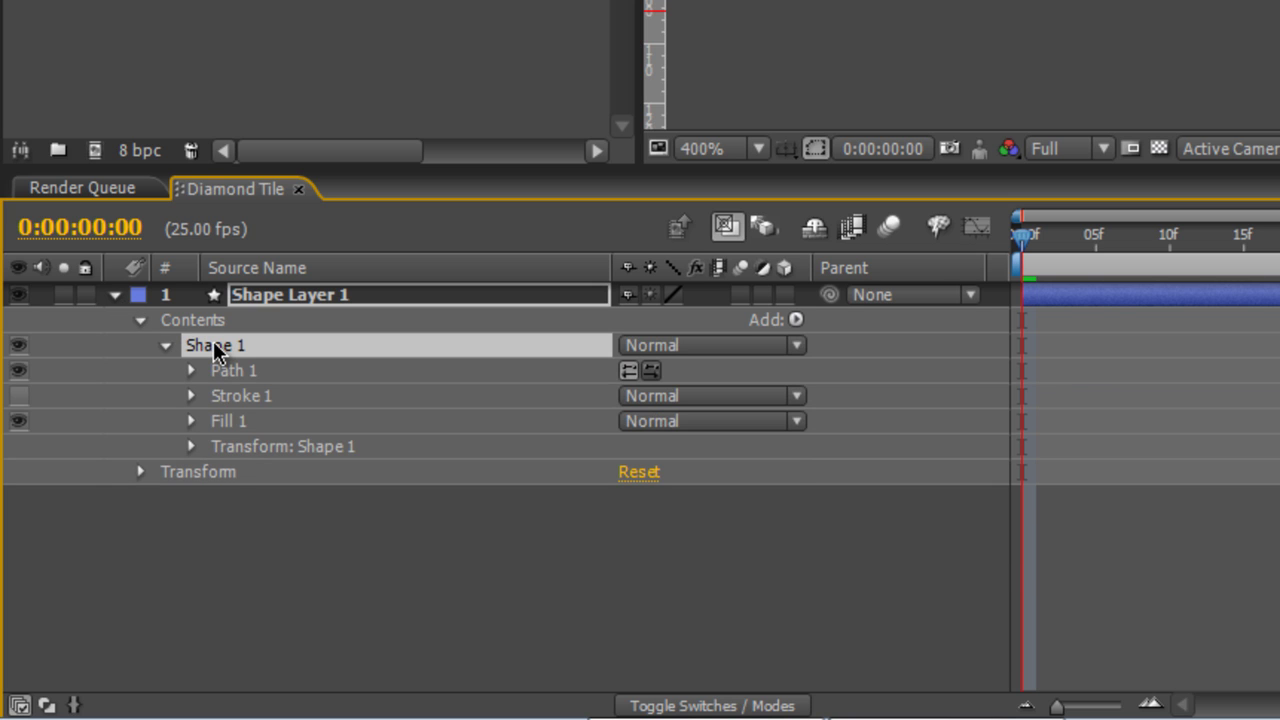
{"action": "key", "text": "ctrl+d"}
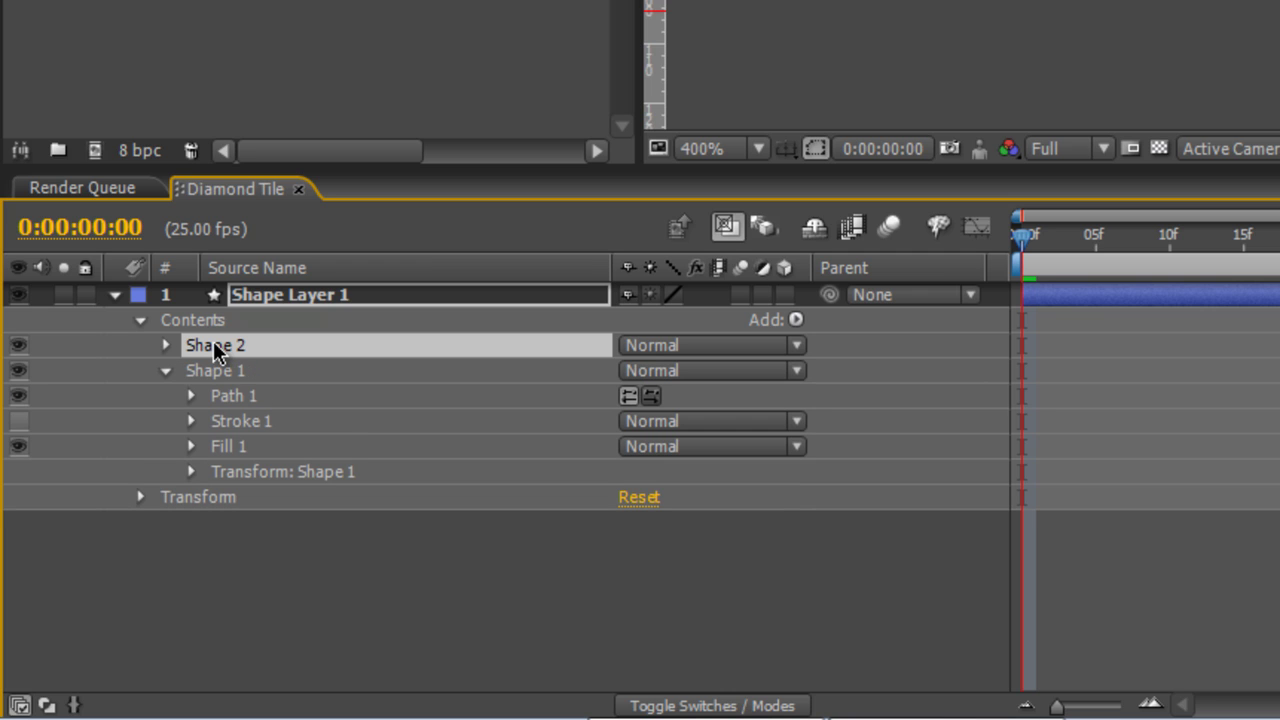
{"action": "key", "text": "ctrl+d"}
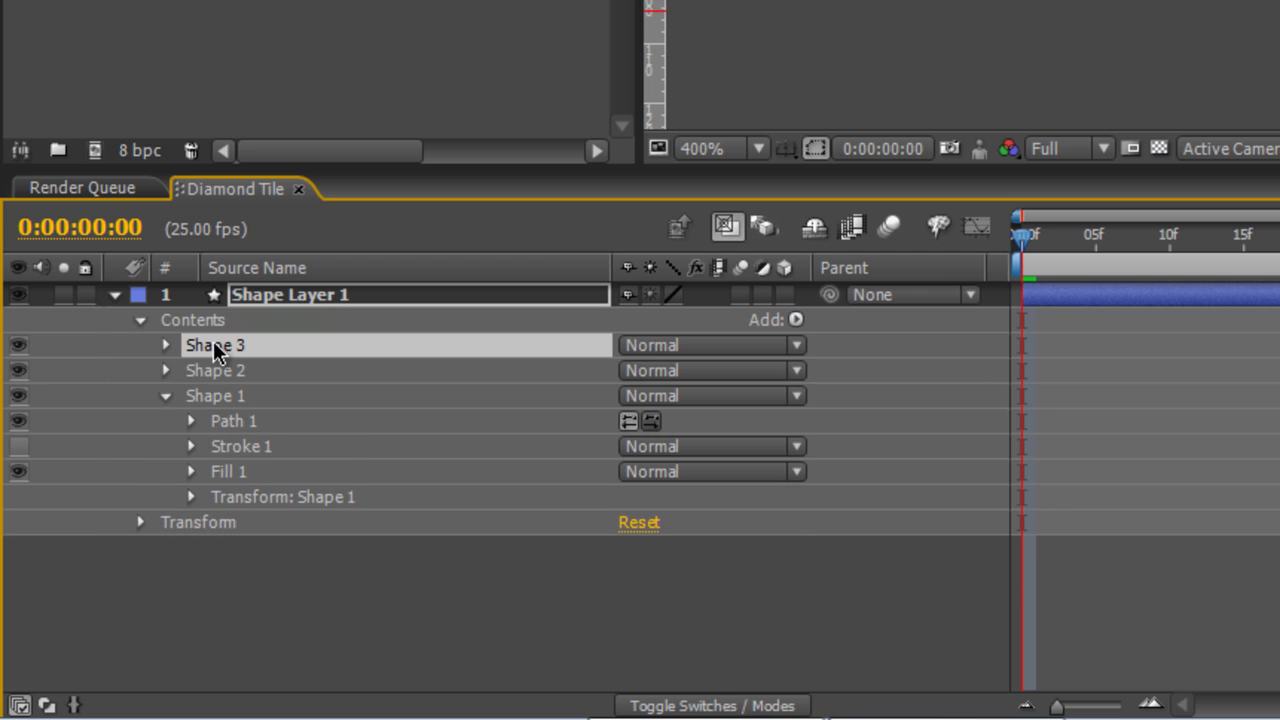
Step: Move Shape 2 and Shape 3 by their Transform groups so the lenses sit side by side
{"action": "left_click", "coordinate": [249, 398]}
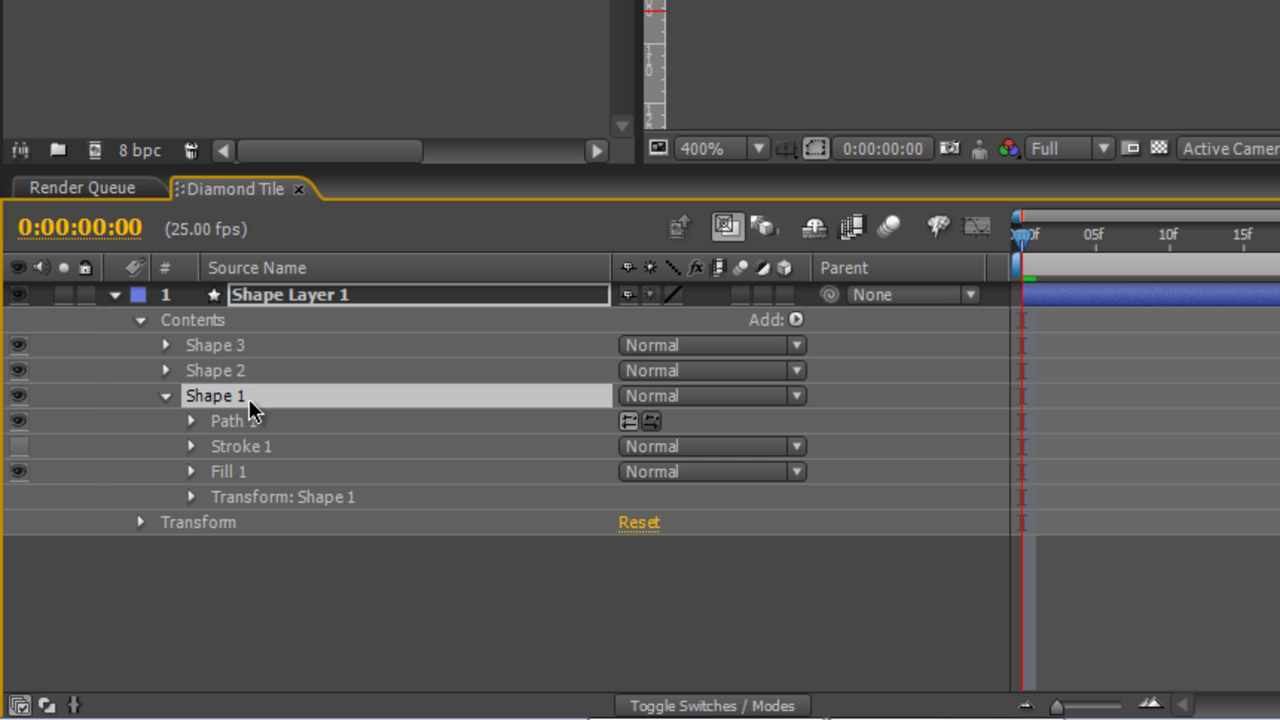
{"action": "left_click", "coordinate": [243, 375]}
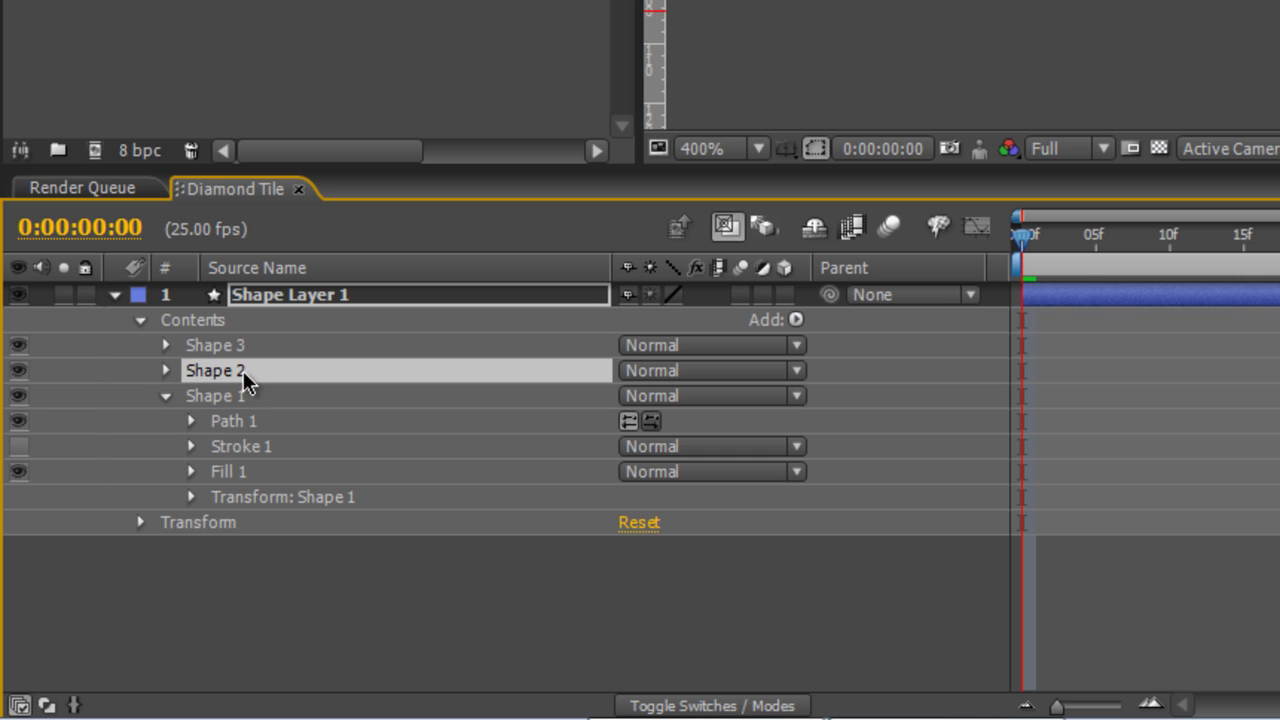
{"action": "left_click", "coordinate": [166, 371]}
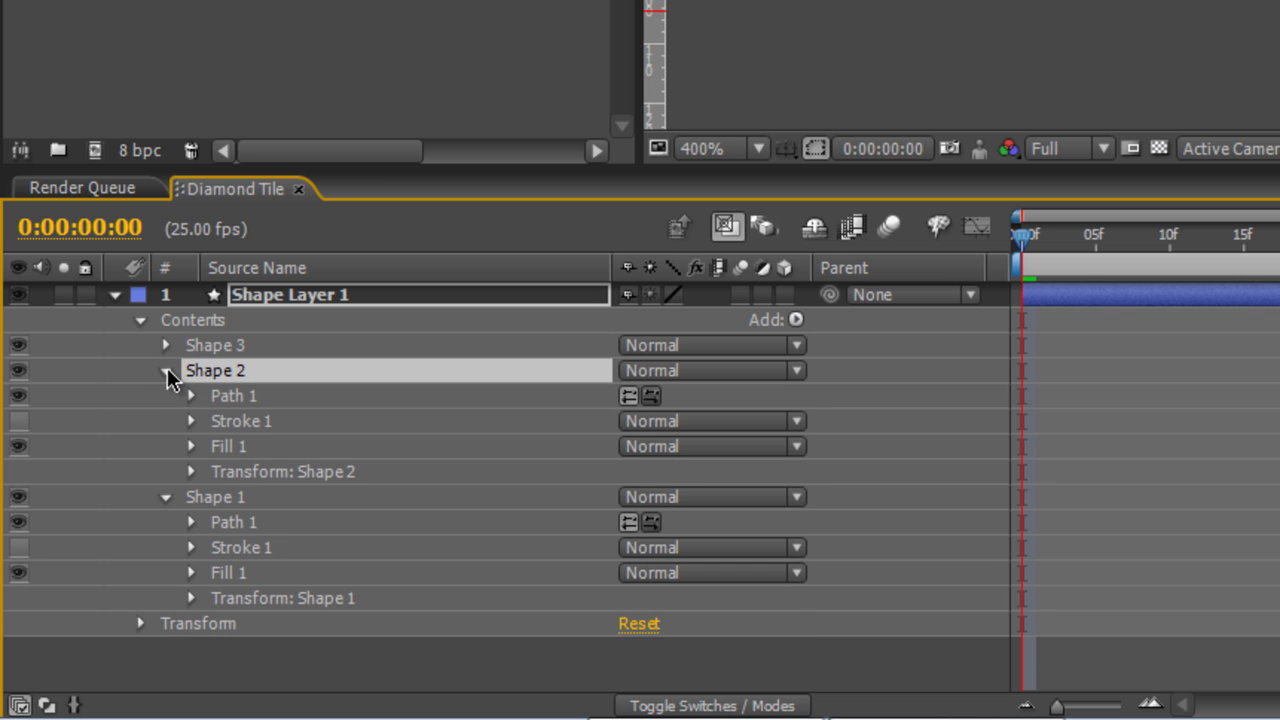
{"action": "left_click", "coordinate": [236, 475]}
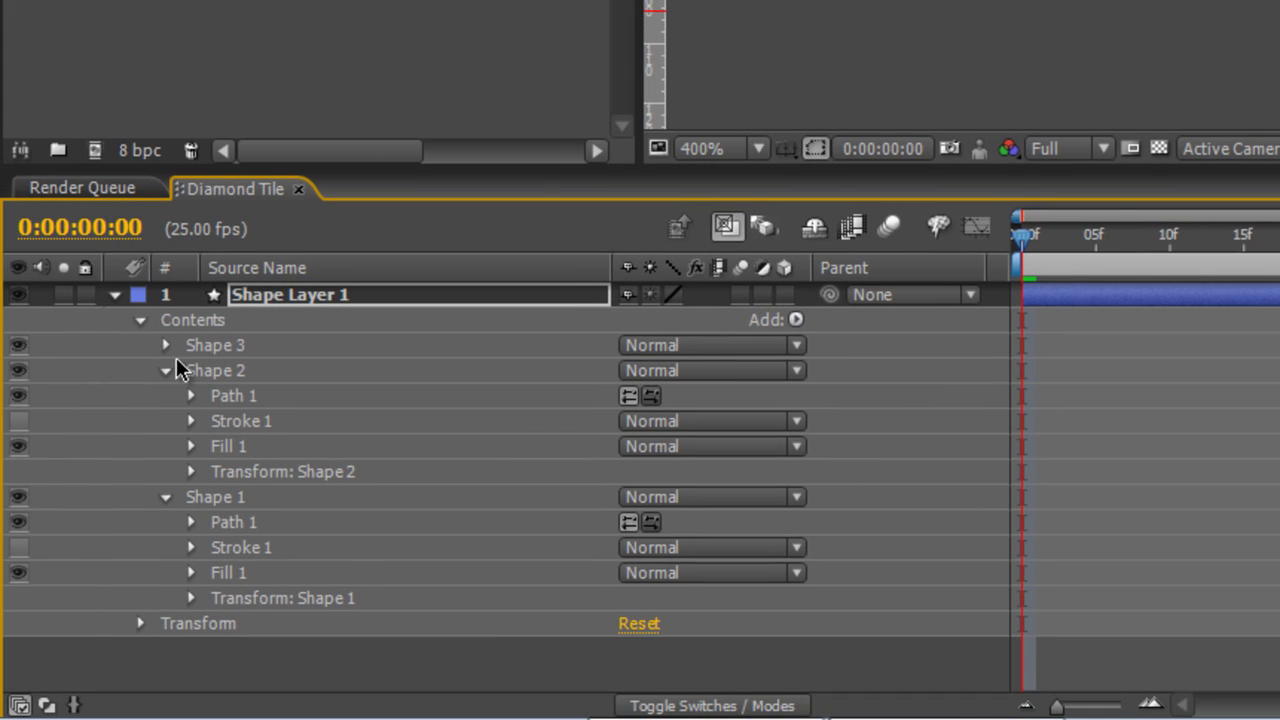
{"action": "left_click", "coordinate": [166, 345]}
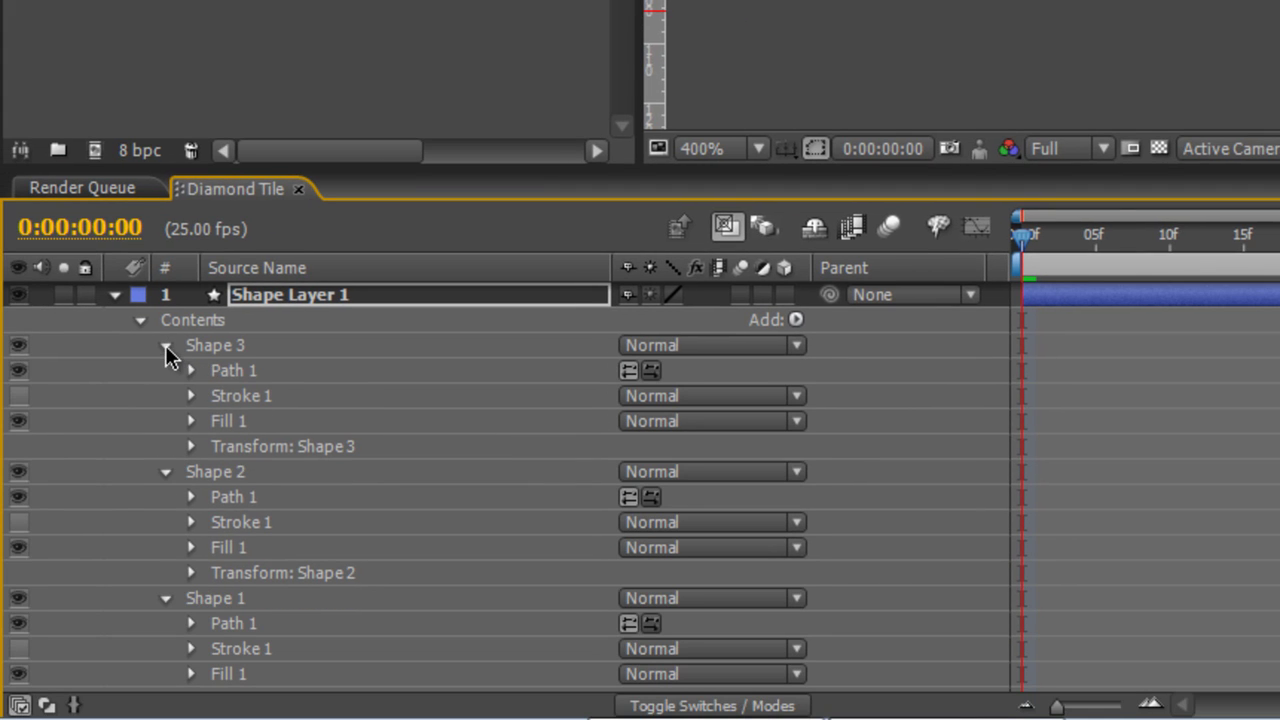
{"action": "left_click", "coordinate": [240, 450]}
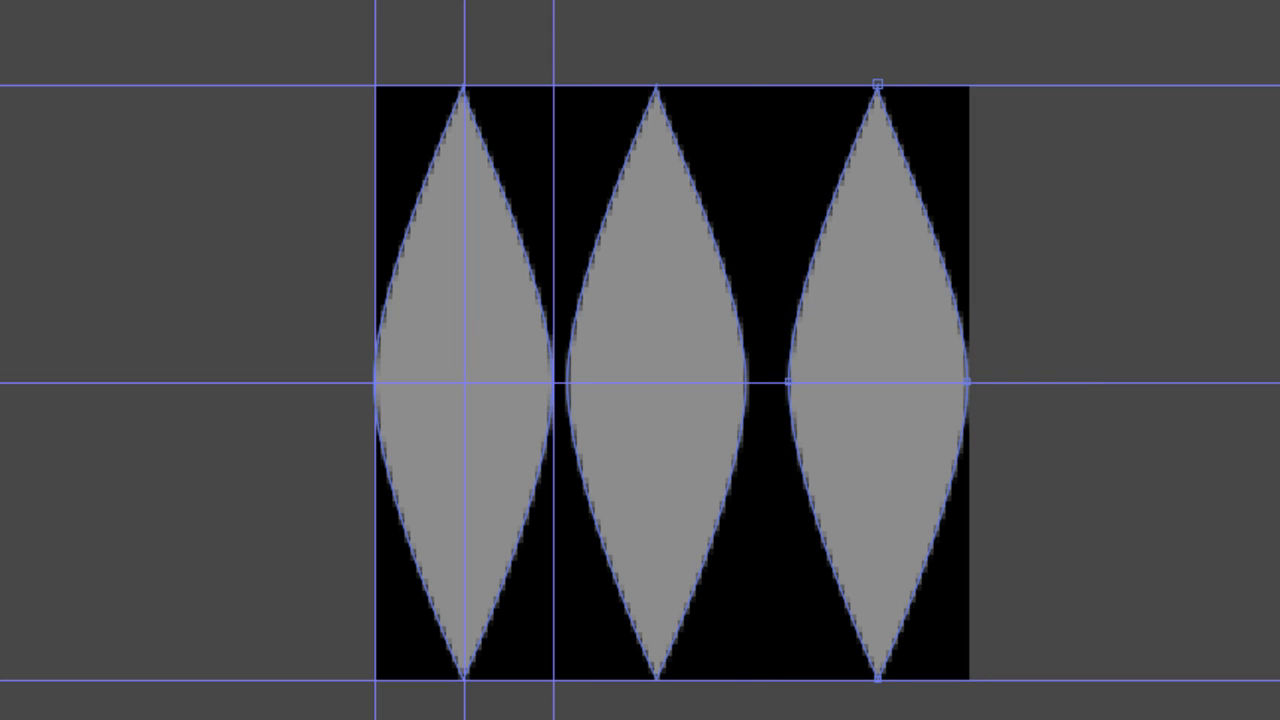
{"action": "left_click", "coordinate": [657, 383]}
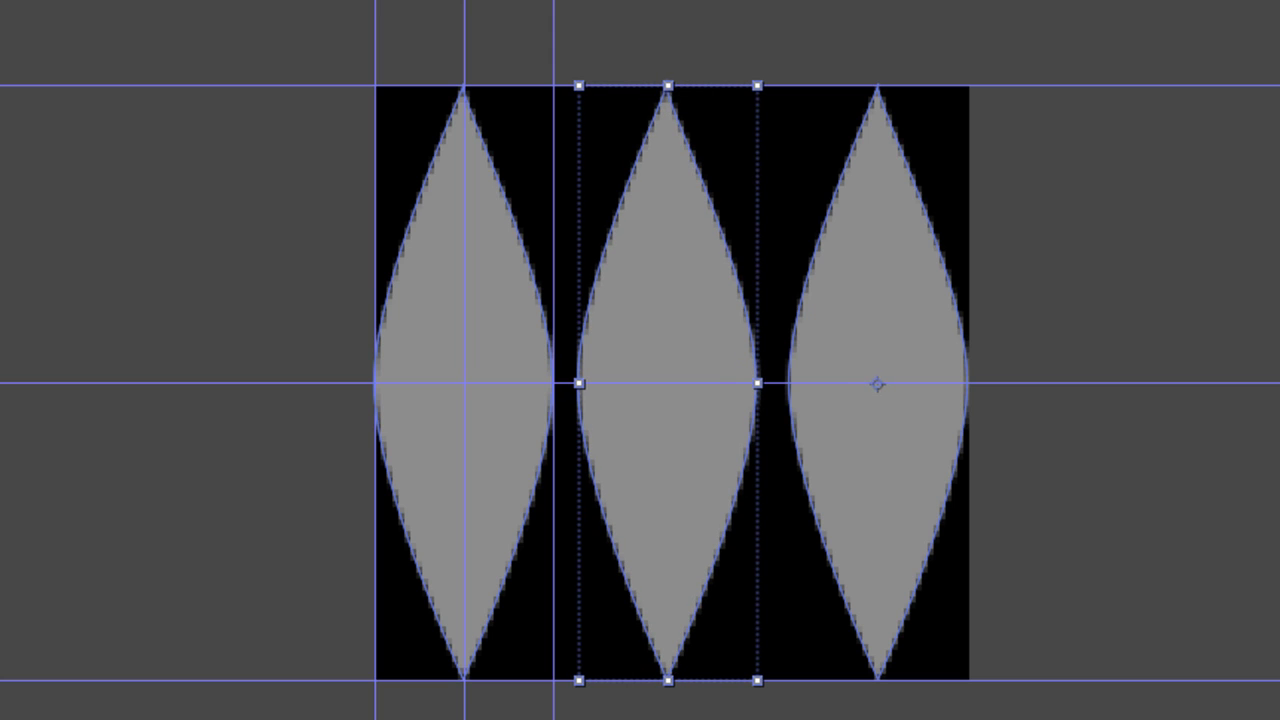
{"action": "key", "text": "Escape"}
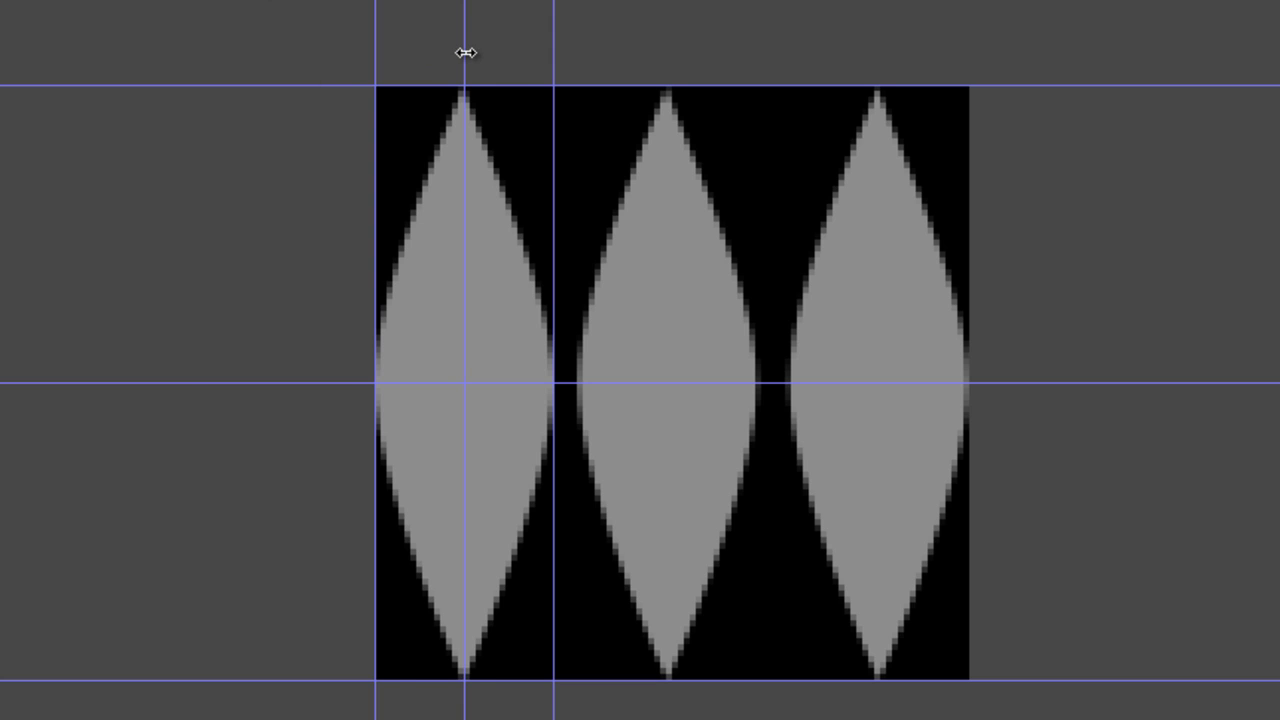
Step: Drag two vertical guides and the middle horizontal guide off the tile
{"action": "left_click_drag", "start_coordinate": [464, 52], "coordinate": [20, 150]}
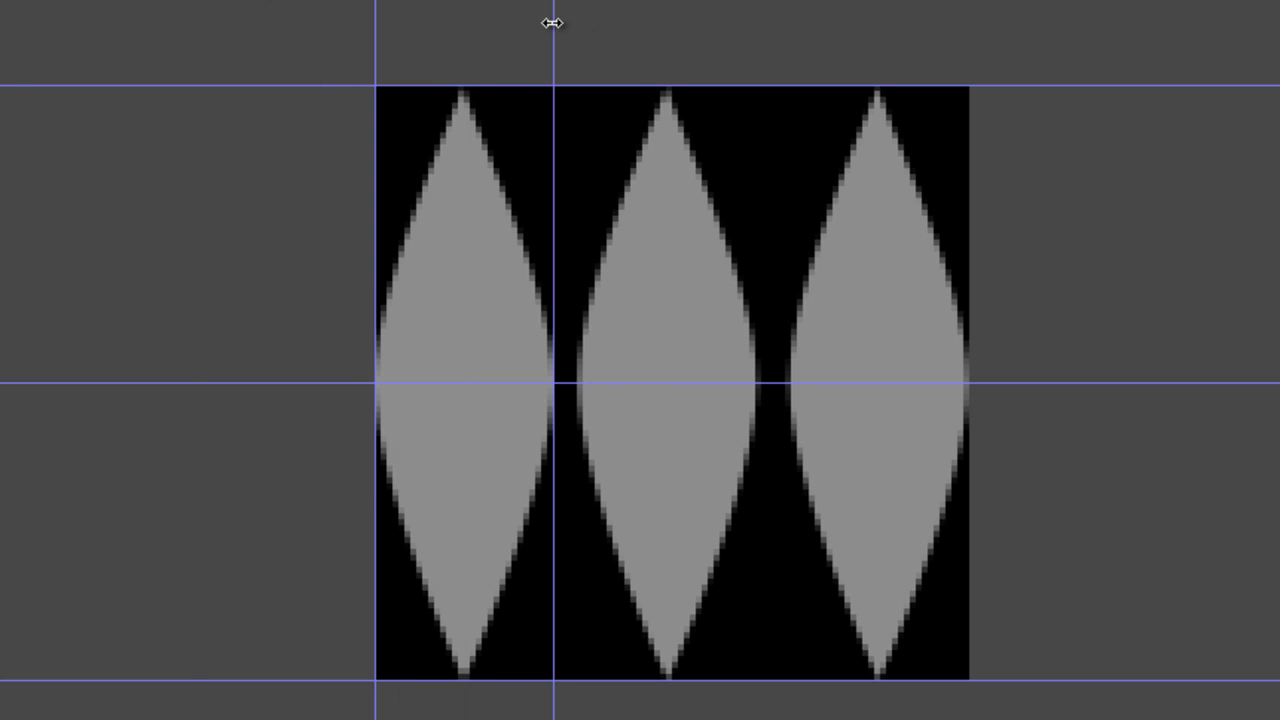
{"action": "left_click_drag", "start_coordinate": [552, 20], "coordinate": [10, 300]}
{"action": "left_click_drag", "start_coordinate": [112, 383], "coordinate": [300, 2]}
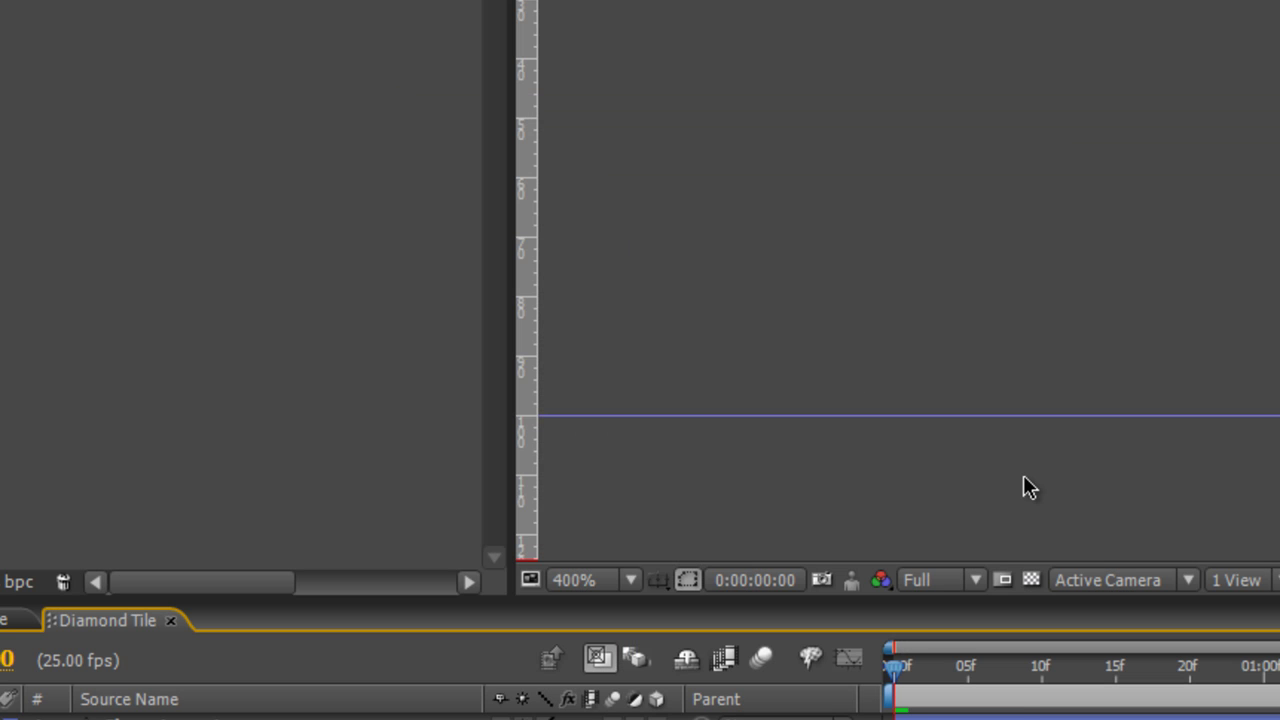
Step: Resize the Diamond Tile comp to 110 × 110 in Composition Settings
{"action": "key", "text": "ctrl+k"}
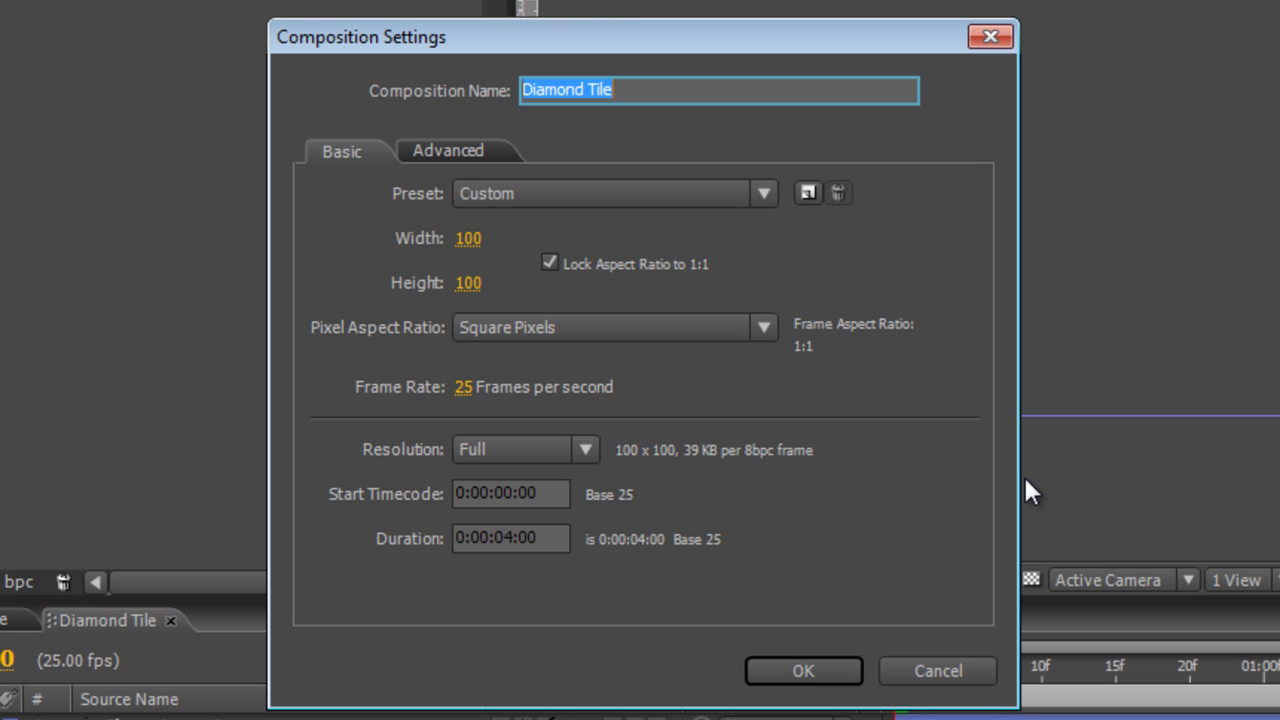
{"action": "left_click", "coordinate": [470, 239]}
{"action": "type", "text": "110"}
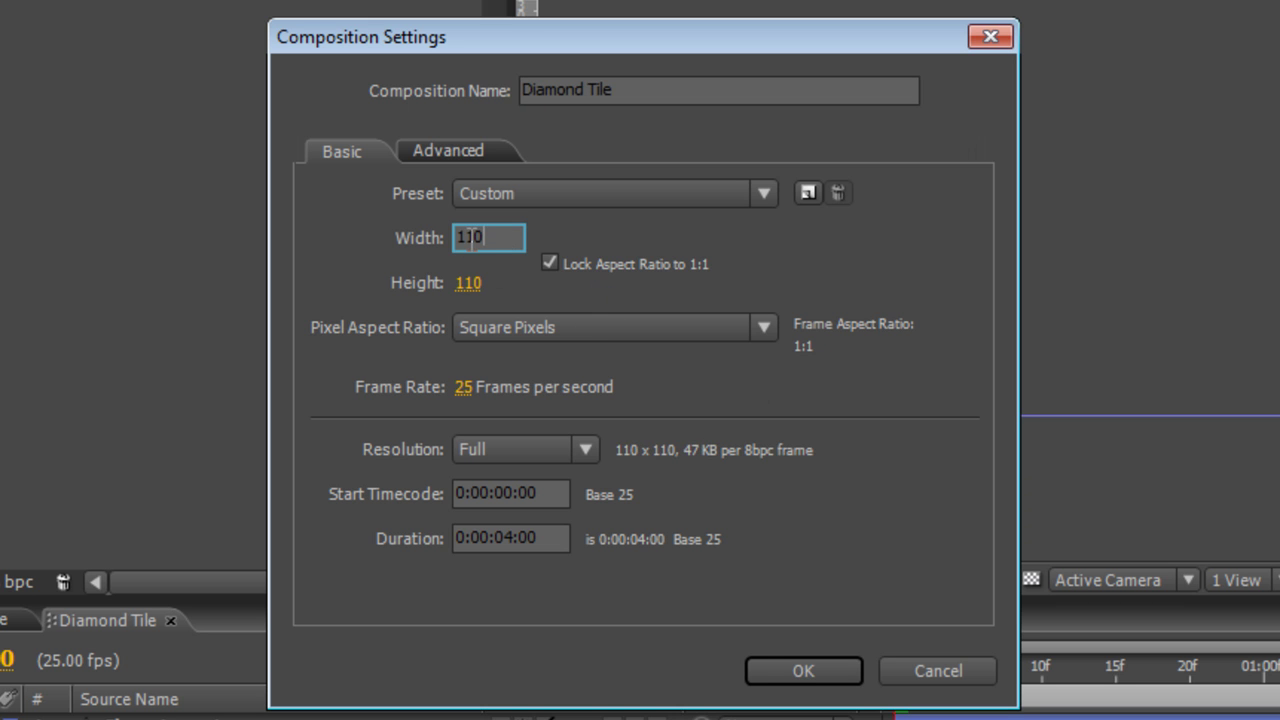
{"action": "left_click", "coordinate": [793, 262]}
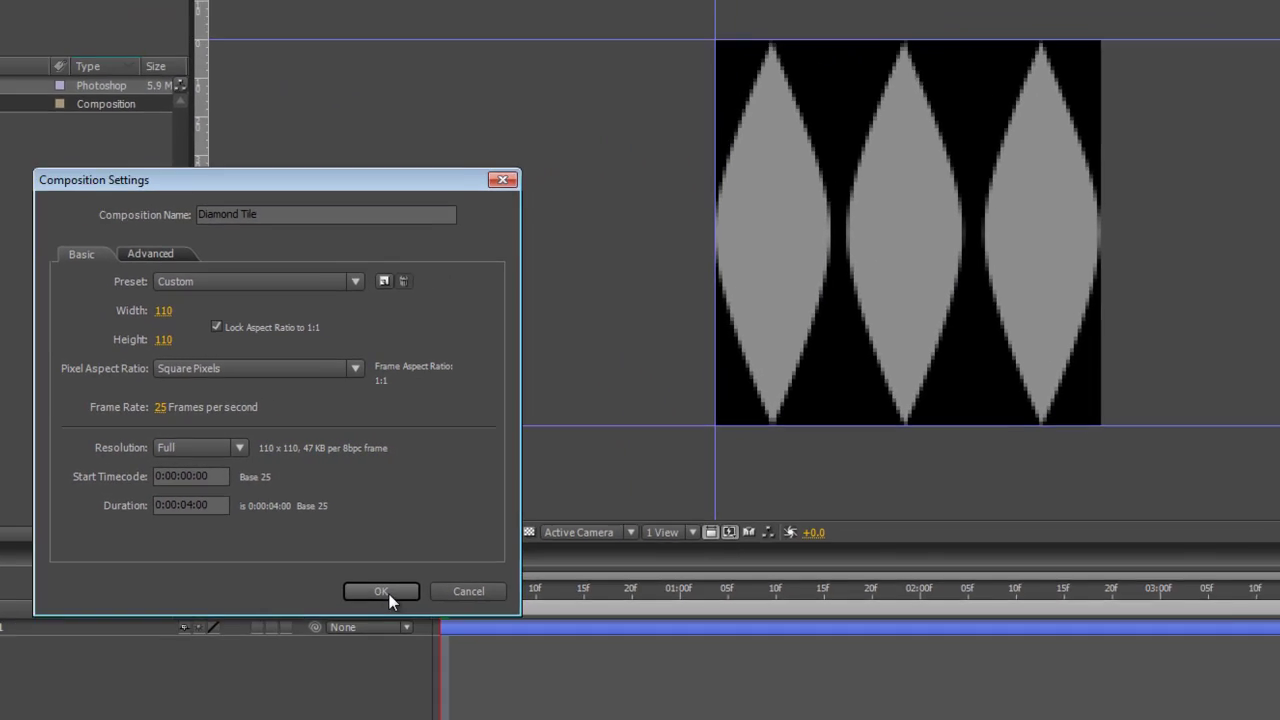
{"action": "left_click", "coordinate": [803, 670]}
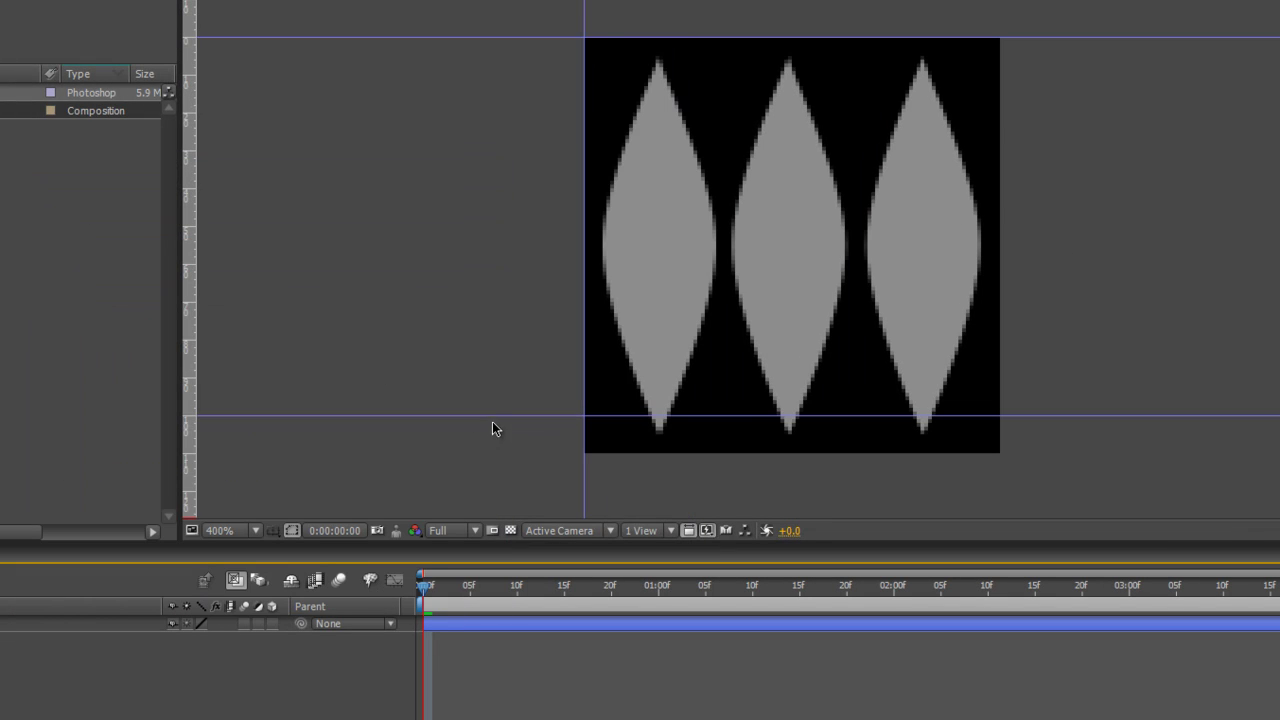
Step: Remove the remaining bottom, left and top guides from the viewer
{"action": "left_click_drag", "start_coordinate": [496, 416], "coordinate": [494, 592]}
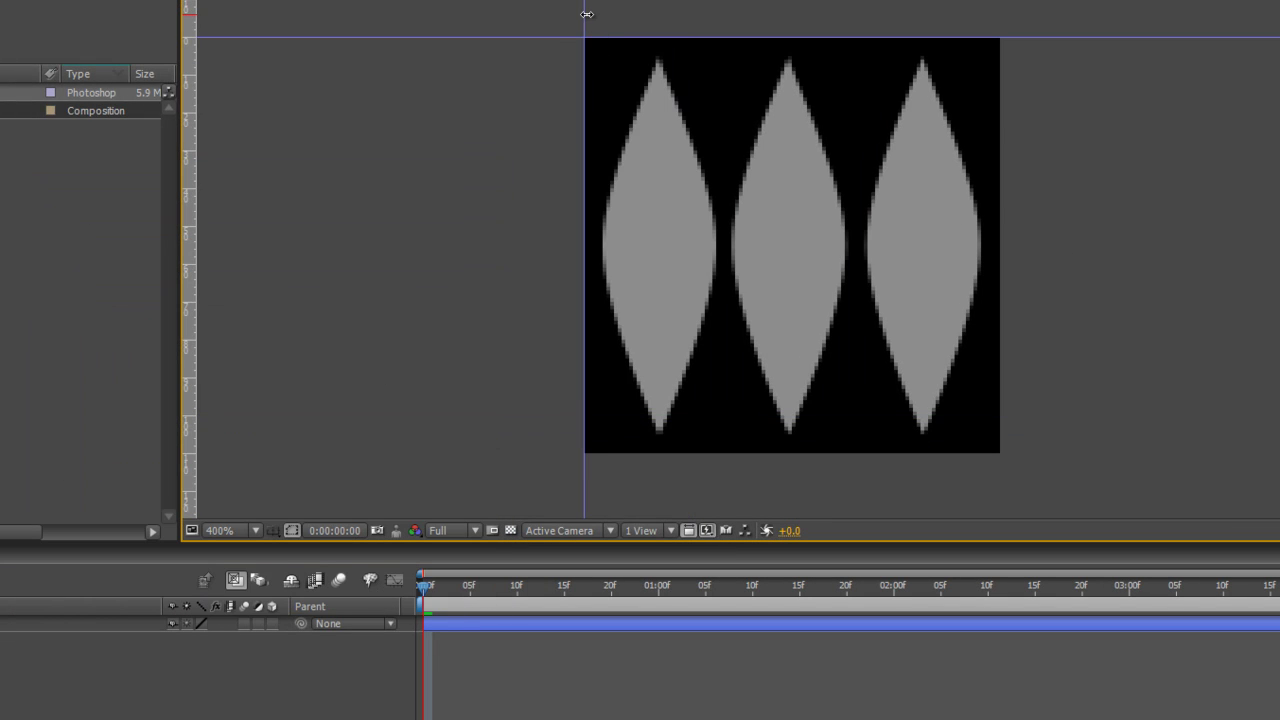
{"action": "left_click_drag", "start_coordinate": [585, 14], "coordinate": [86, 26]}
{"action": "left_click_drag", "start_coordinate": [406, 36], "coordinate": [406, 2]}
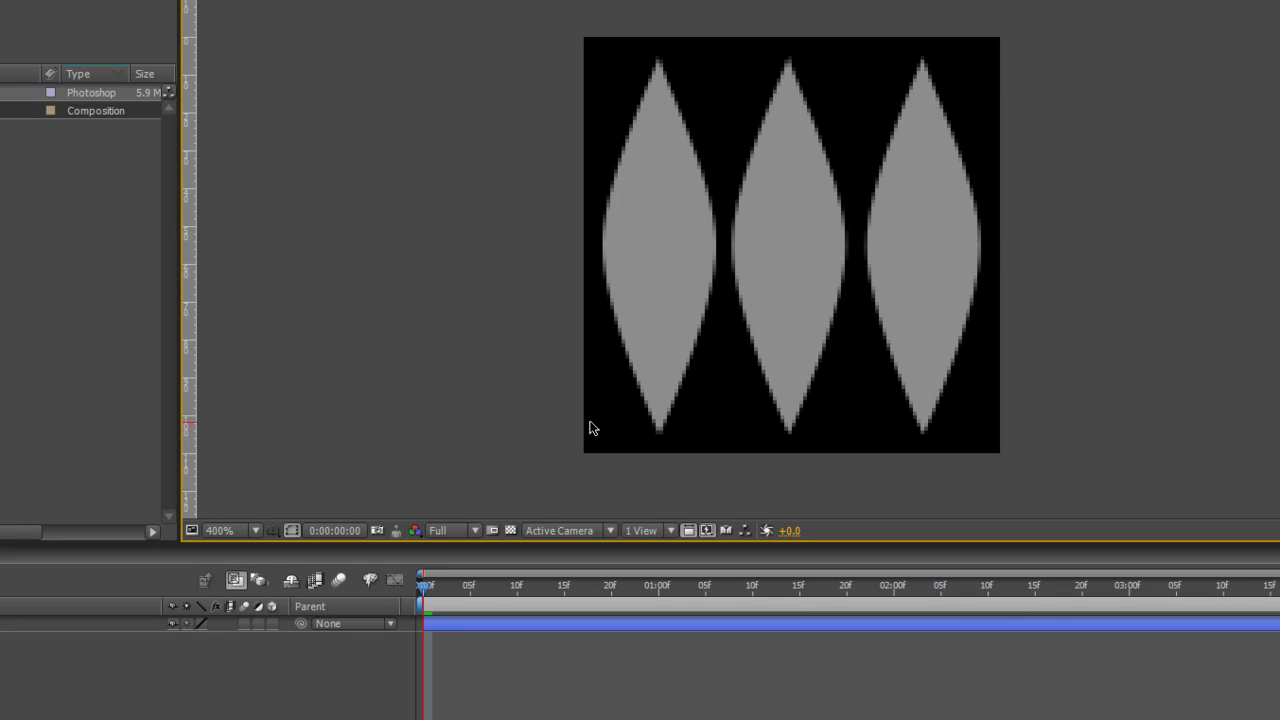
{"action": "left_click", "coordinate": [290, 684]}
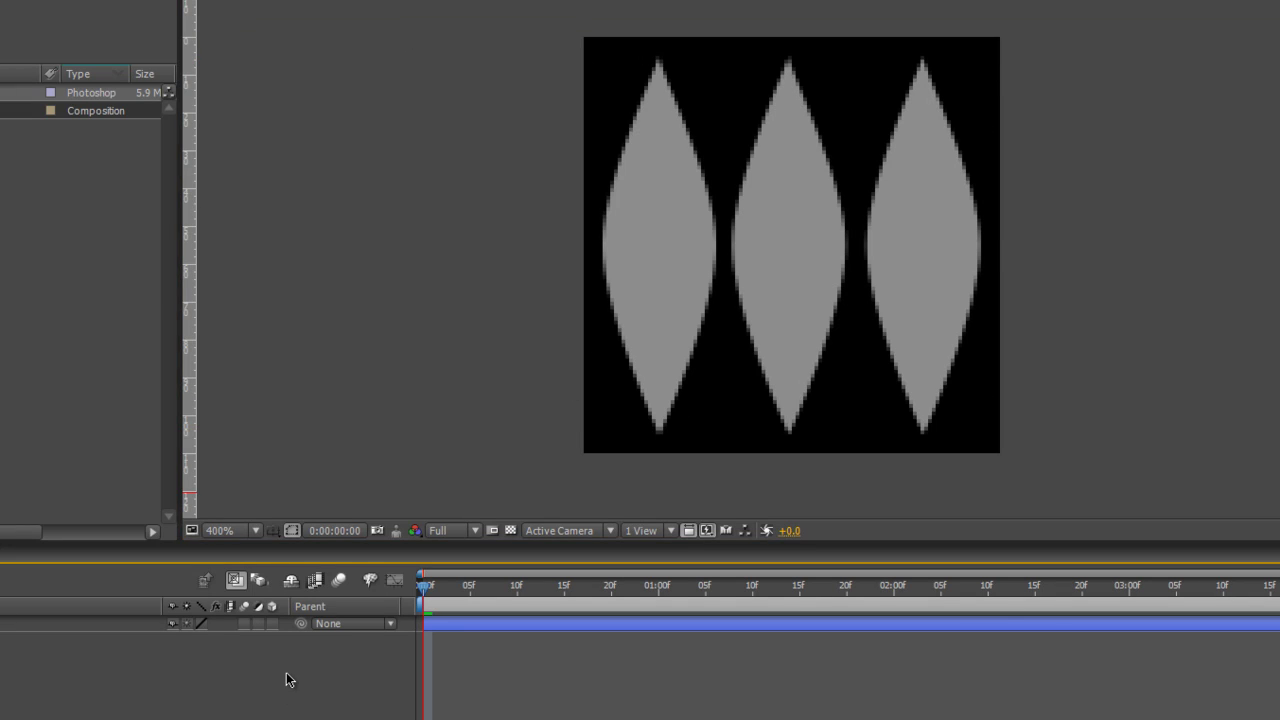
{"action": "scroll", "coordinate": [778, 349], "scroll_direction": "down", "scroll_amount": 1}
{"action": "left_click", "coordinate": [112, 263]}
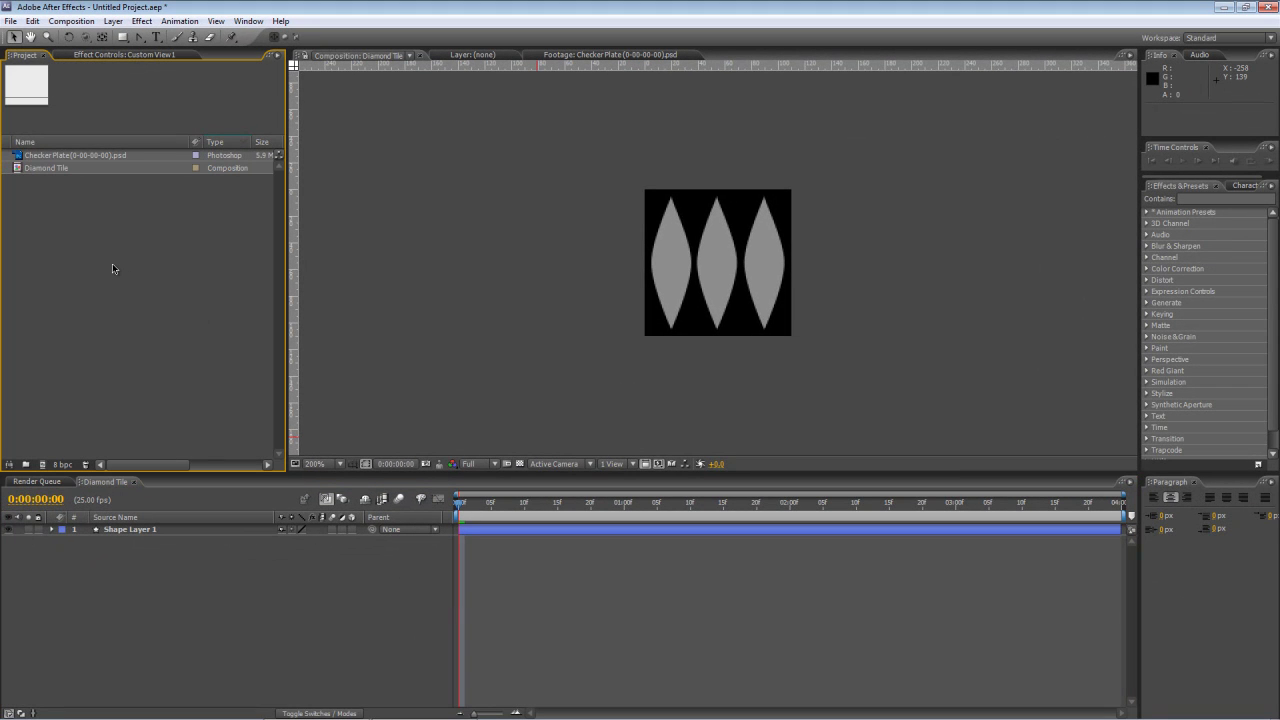
Step: Create a 'Repetile' comp from the HDTV 1080 24 preset and place Diamond Tile inside it
{"action": "right_click", "coordinate": [112, 263]}
{"action": "left_click", "coordinate": [130, 271]}
{"action": "left_click", "coordinate": [297, 292]}
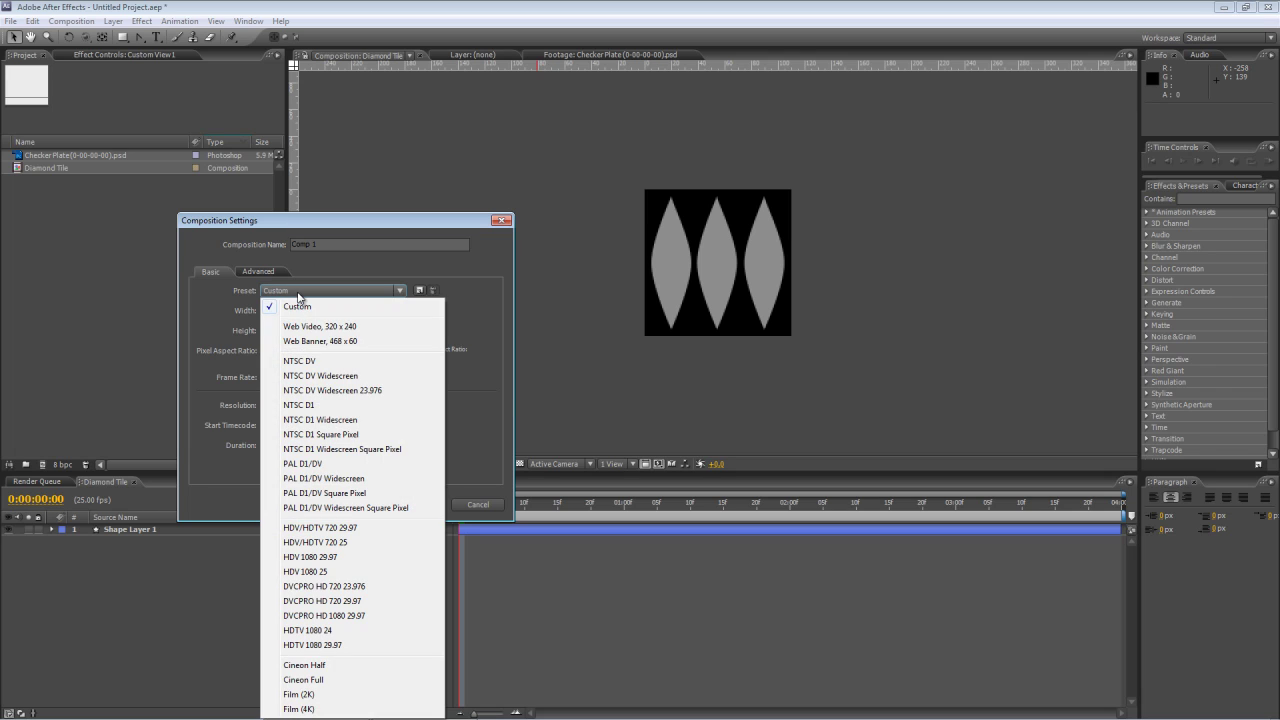
{"action": "left_click", "coordinate": [345, 634]}
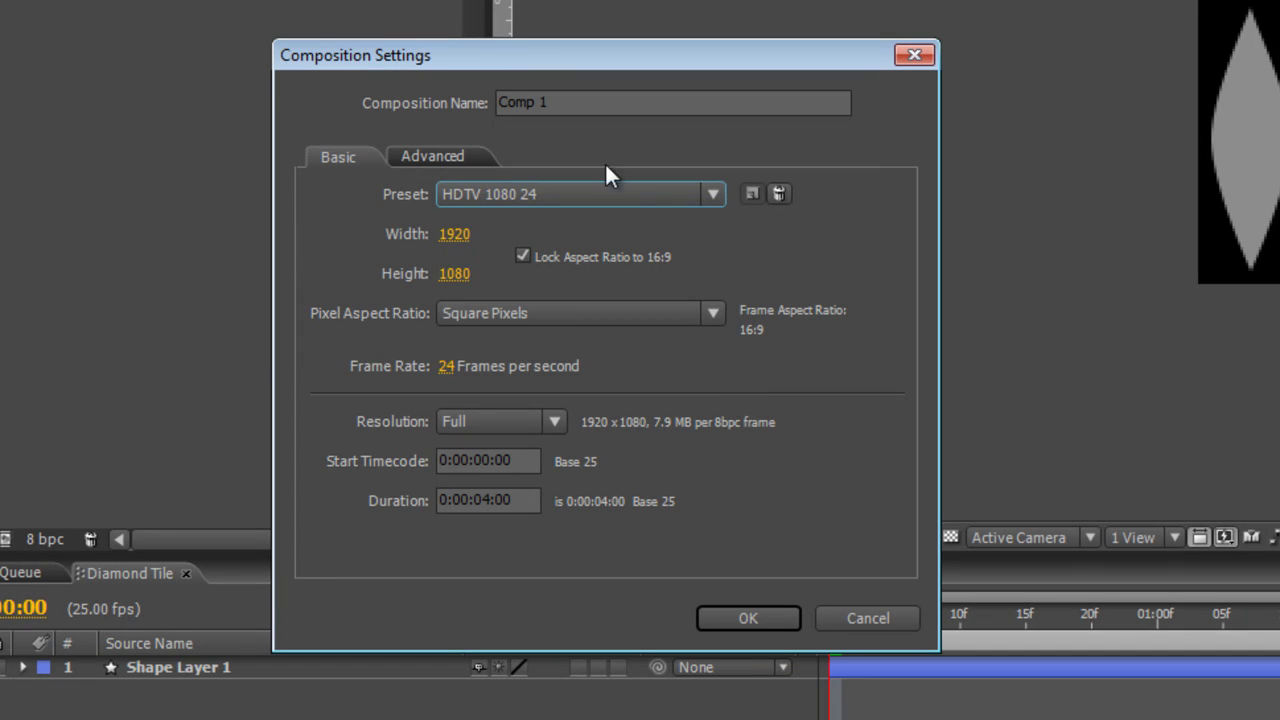
{"action": "left_click", "coordinate": [578, 102]}
{"action": "type", "text": "Repetile"}
{"action": "left_click", "coordinate": [723, 608]}
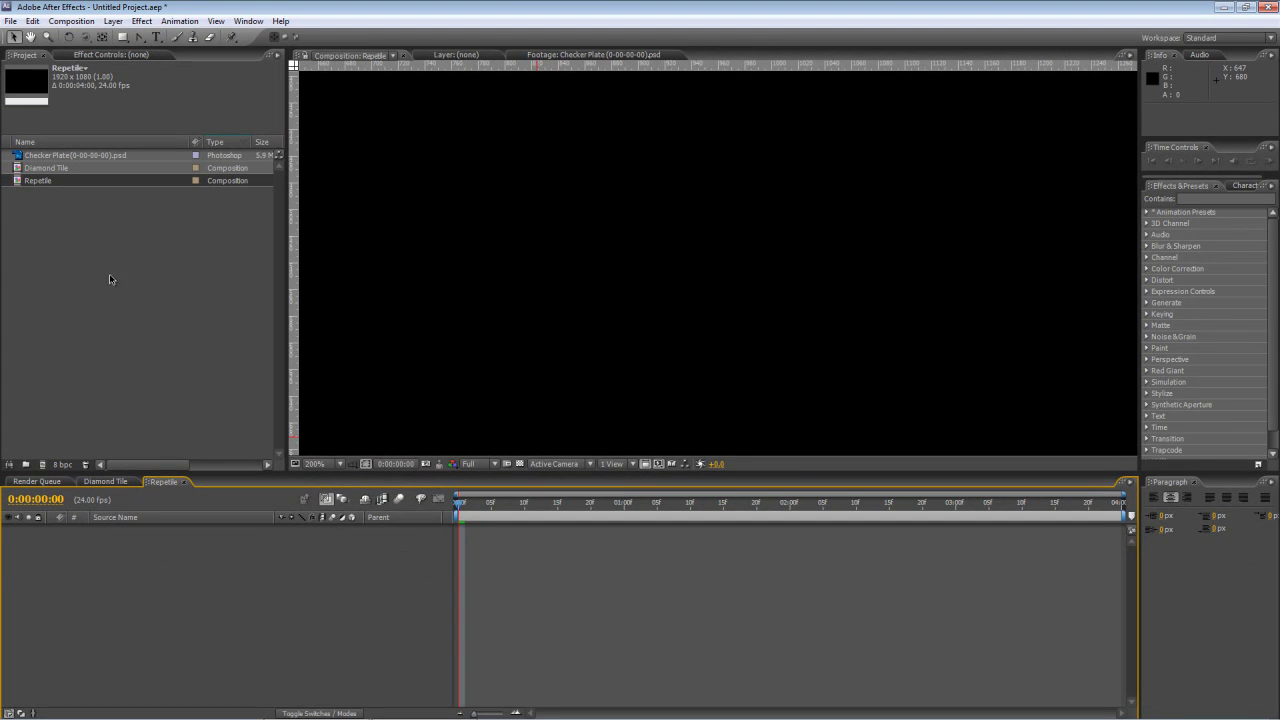
{"action": "left_click_drag", "start_coordinate": [25, 168], "coordinate": [118, 559]}
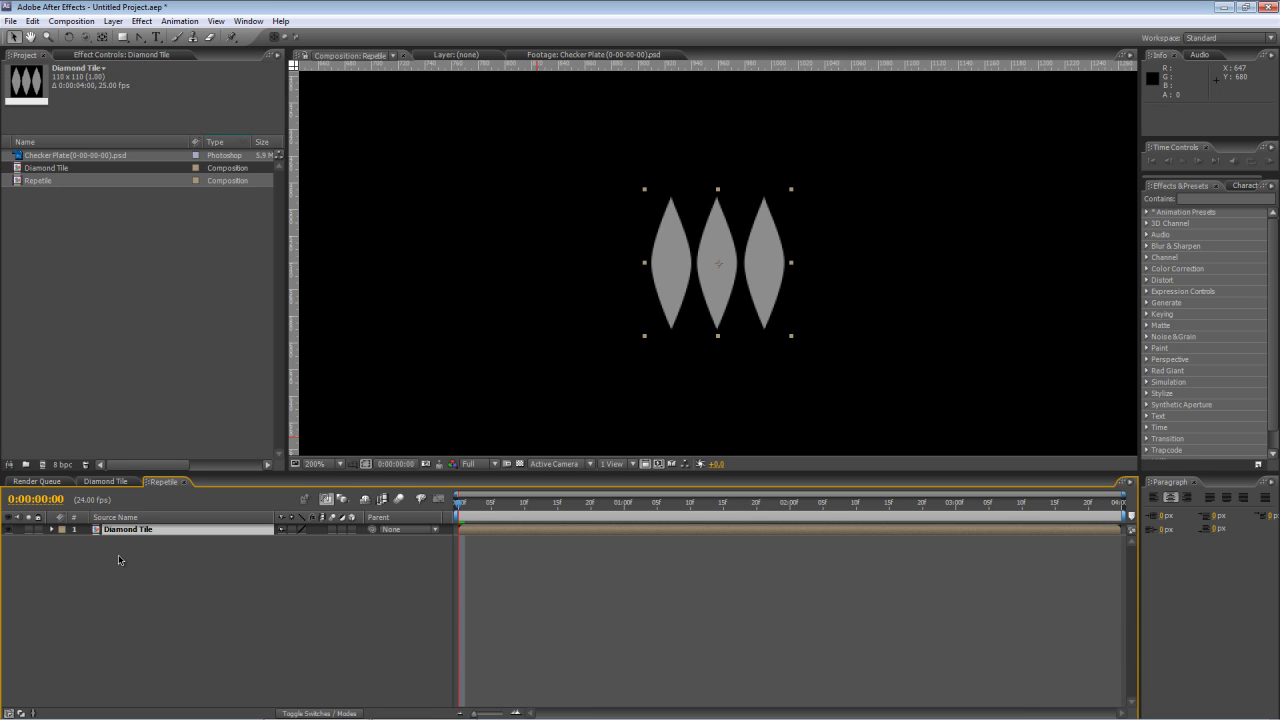
Step: Apply CC RepeTile to the Diamond Tile layer with Checker Flip 45 tiling
{"action": "scroll", "coordinate": [680, 281], "scroll_direction": "down", "scroll_amount": 3}
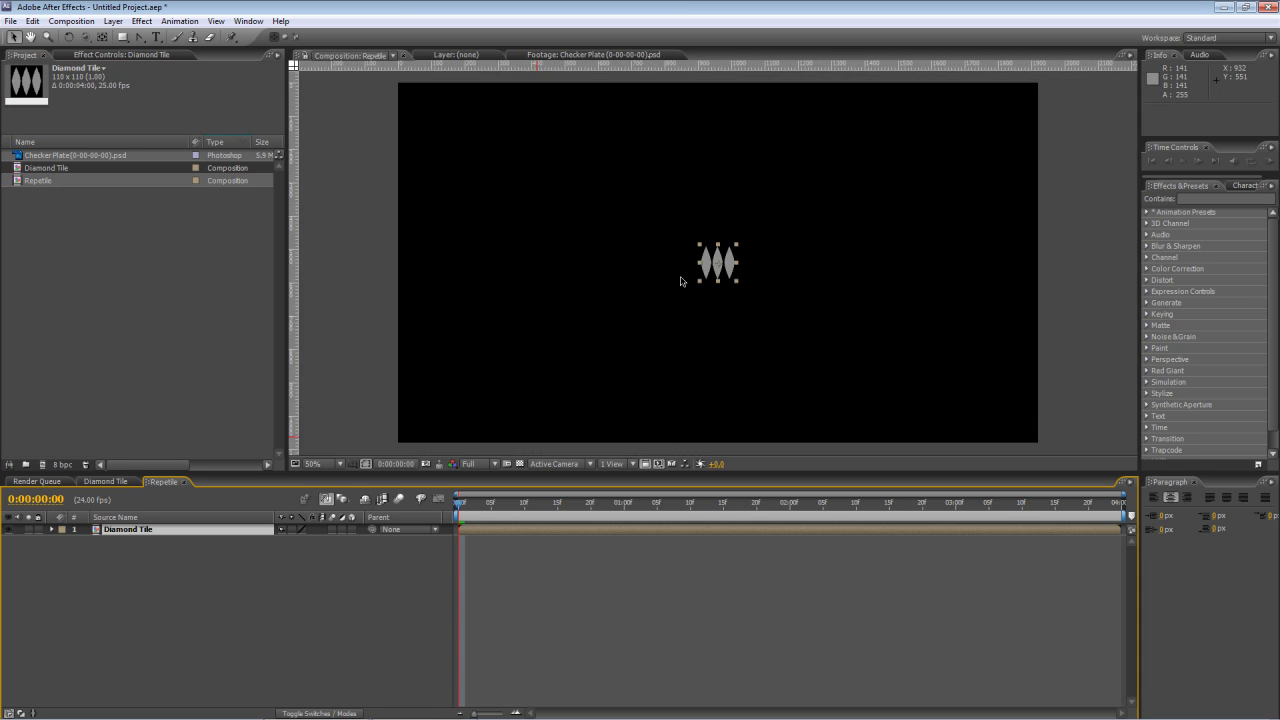
{"action": "left_click", "coordinate": [371, 588]}
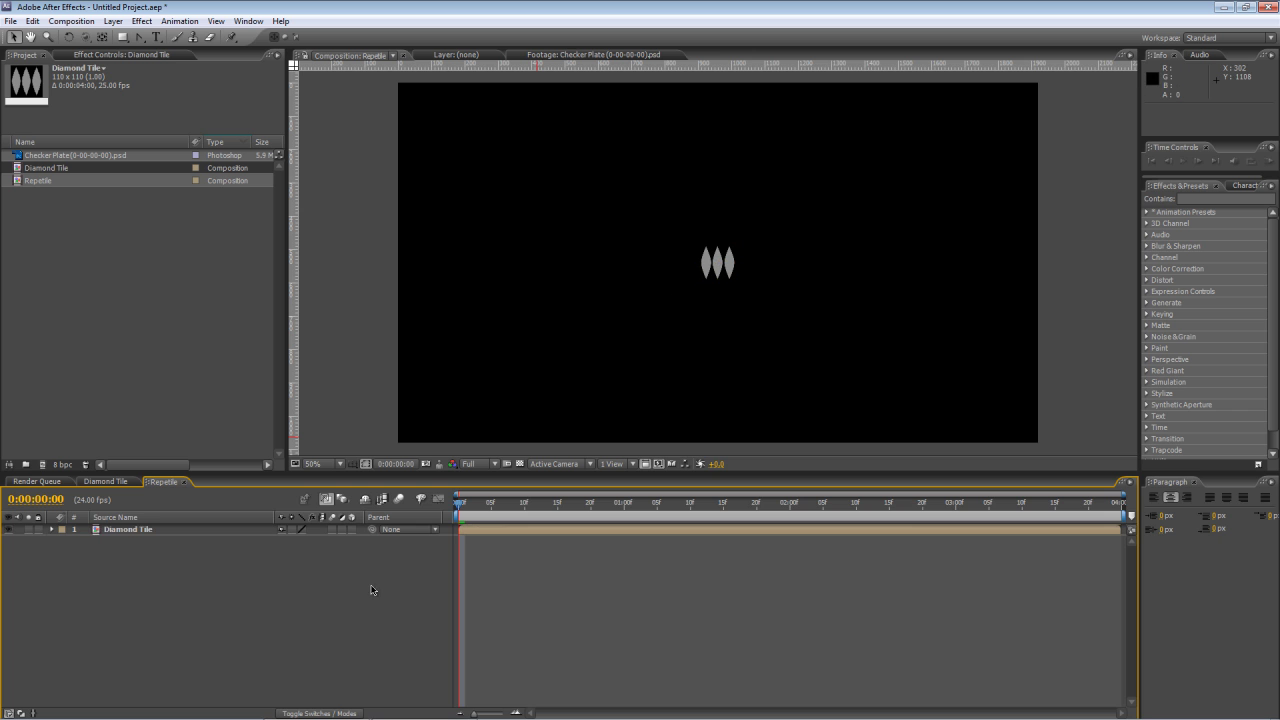
{"action": "left_click", "coordinate": [1211, 201]}
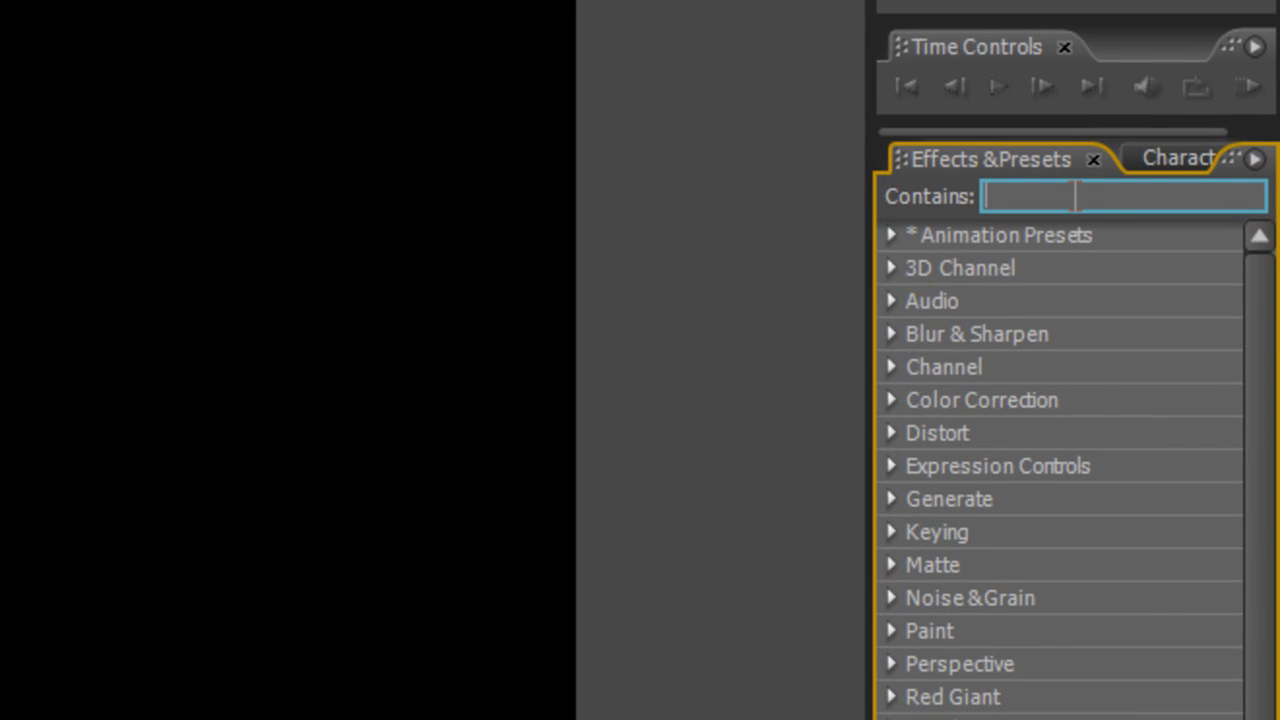
{"action": "type", "text": "cc rep"}
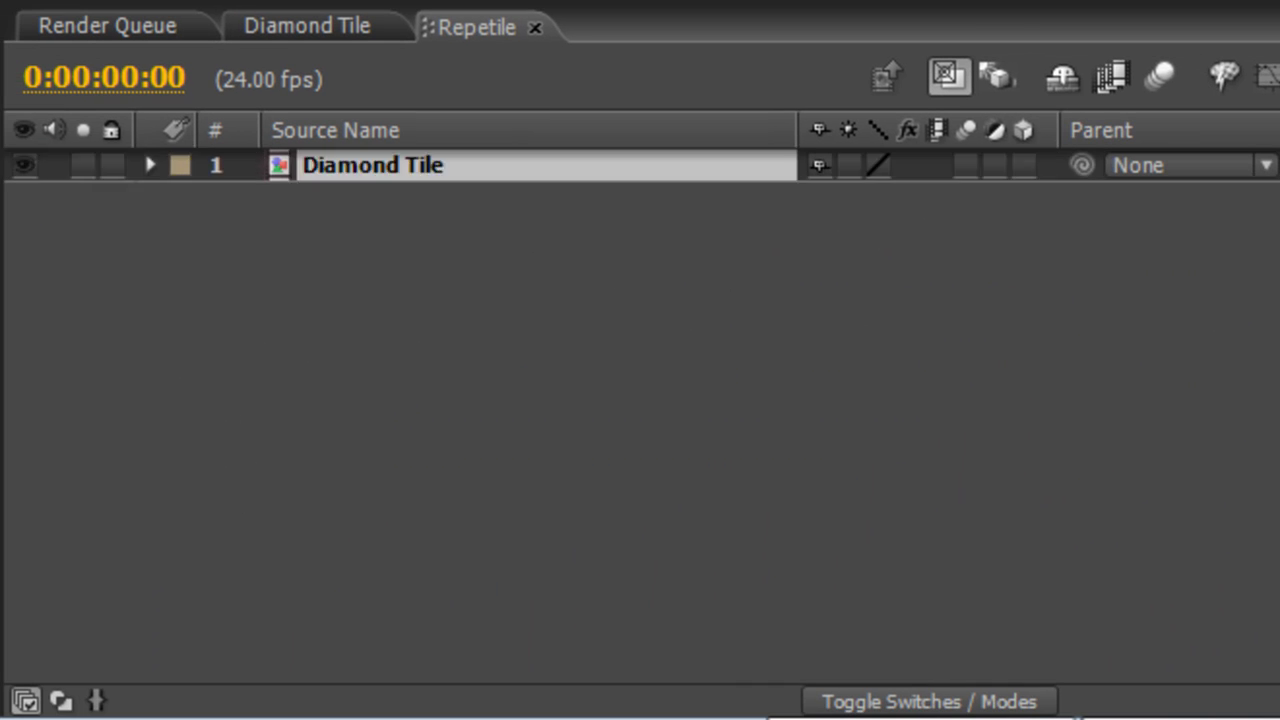
{"action": "left_click_drag", "start_coordinate": [666, 188], "coordinate": [632, 165]}
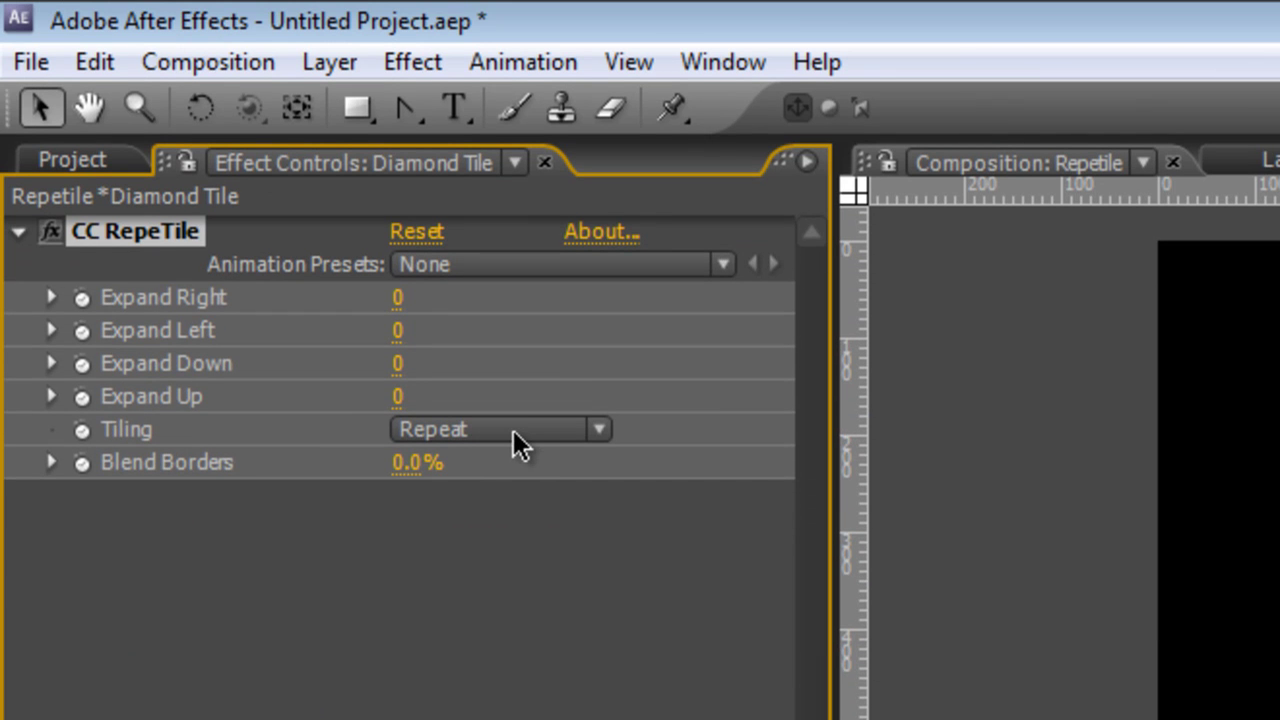
{"action": "left_click", "coordinate": [520, 445]}
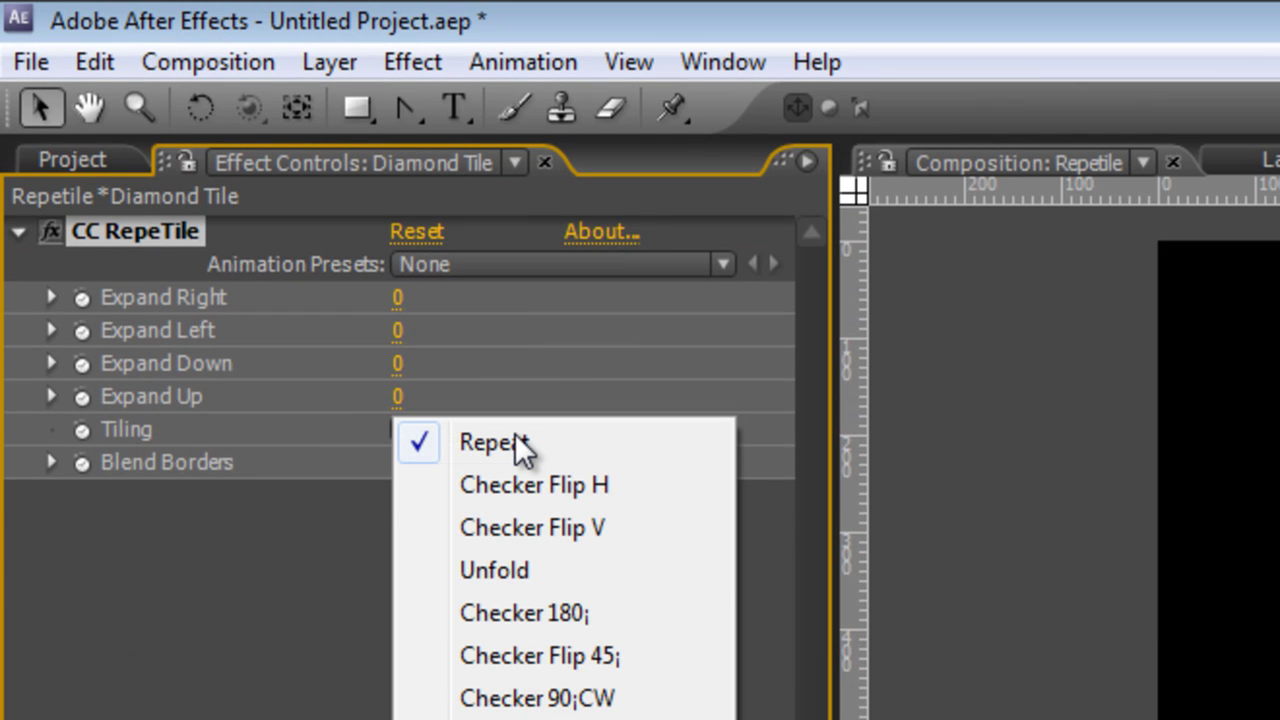
{"action": "left_click", "coordinate": [584, 652]}
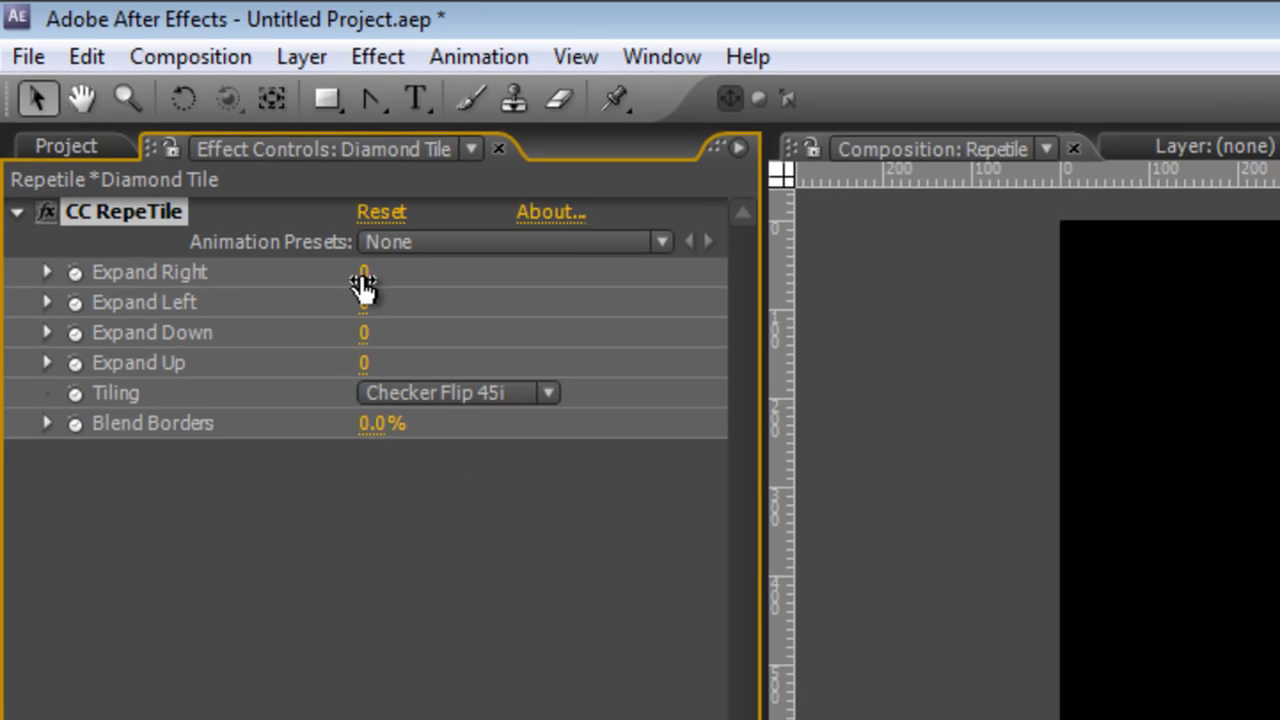
Step: Set Expand Right, Left, Down (196) and Up to fill the frame, then reopen Diamond Tile
{"action": "left_click_drag", "start_coordinate": [363, 280], "coordinate": [1190, 350]}
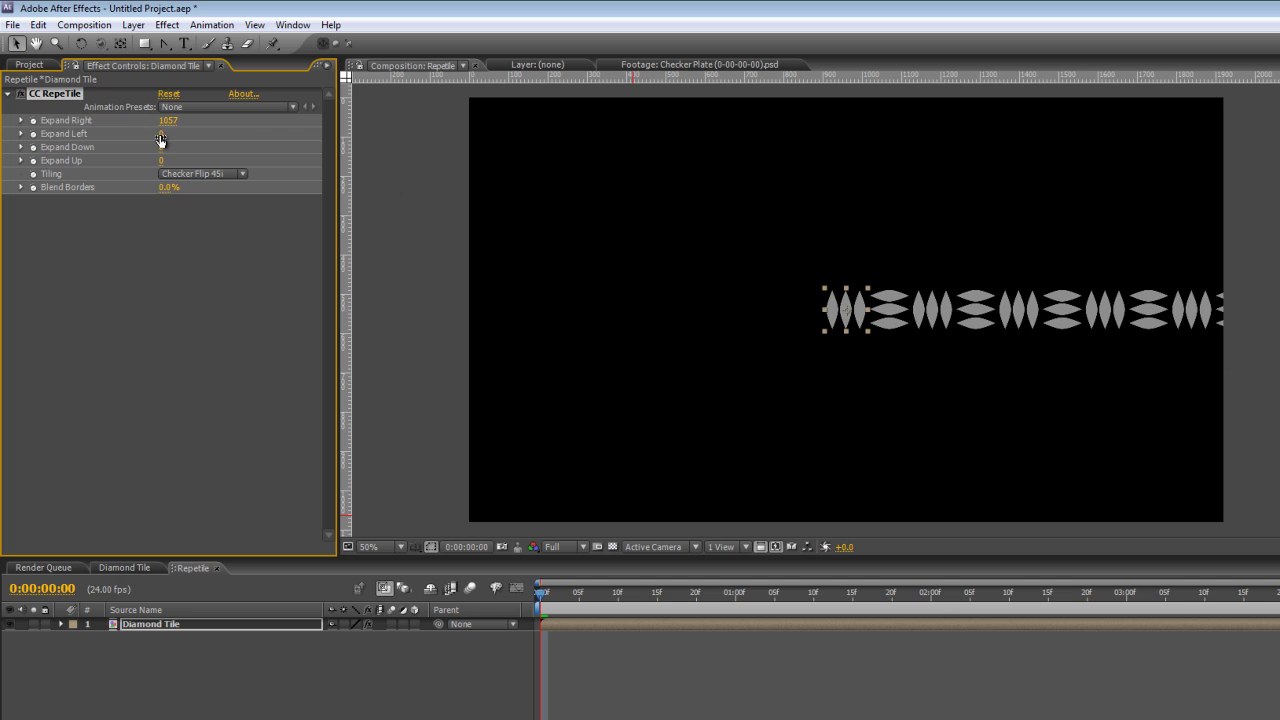
{"action": "left_click_drag", "start_coordinate": [161, 133], "coordinate": [1143, 245]}
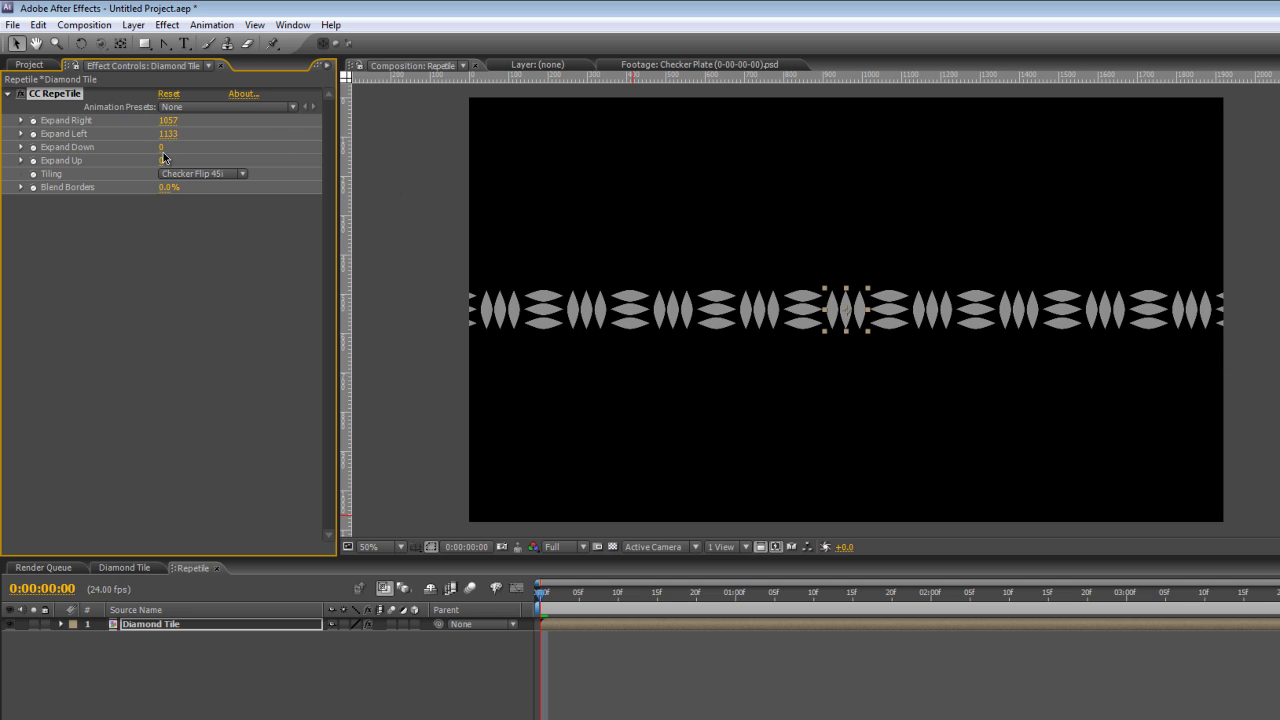
{"action": "left_click", "coordinate": [160, 150]}
{"action": "type", "text": "196"}
{"action": "key", "text": "Return"}
{"action": "left_click_drag", "start_coordinate": [349, 157], "coordinate": [589, 171]}
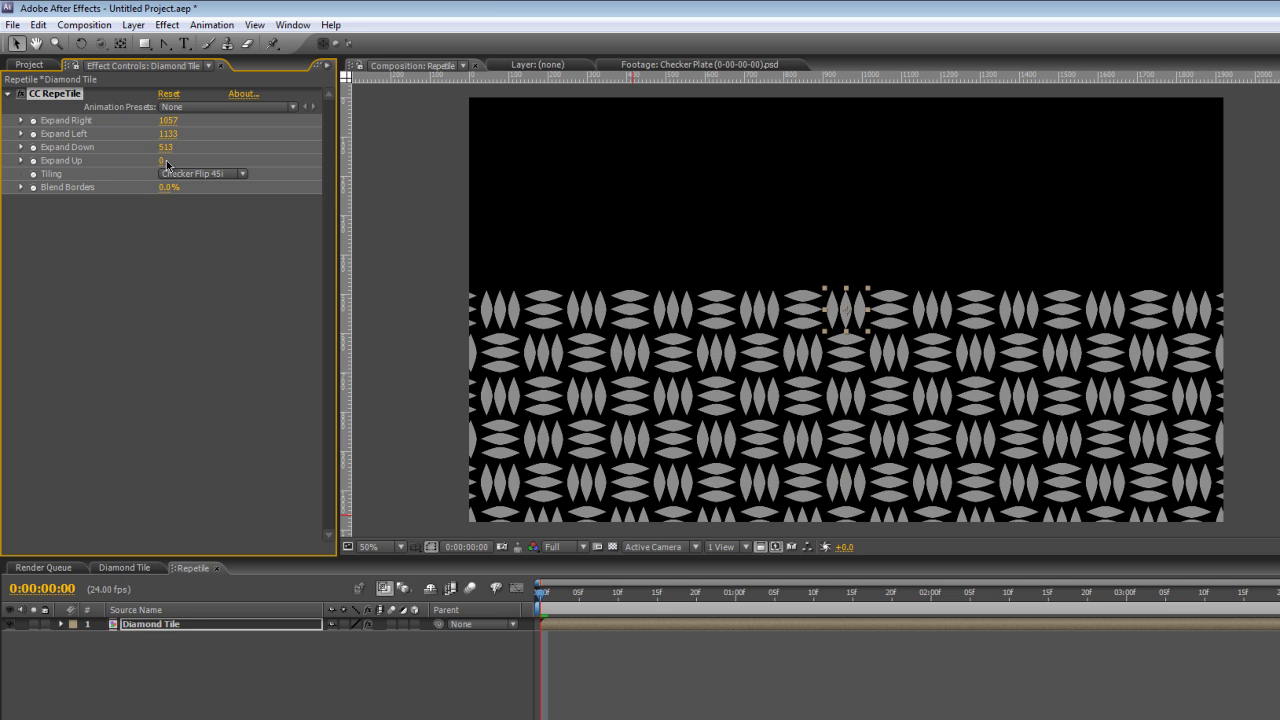
{"action": "left_click_drag", "start_coordinate": [164, 161], "coordinate": [594, 182]}
{"action": "left_click", "coordinate": [290, 698]}
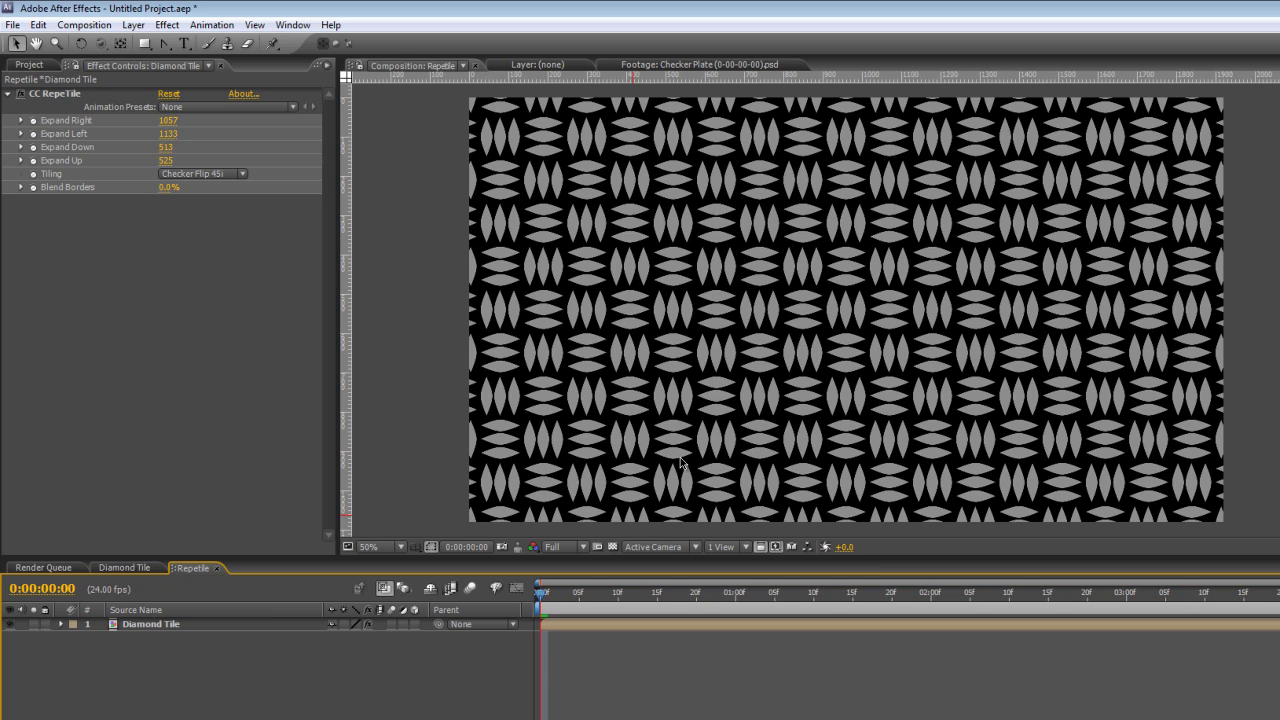
{"action": "left_click", "coordinate": [133, 567]}
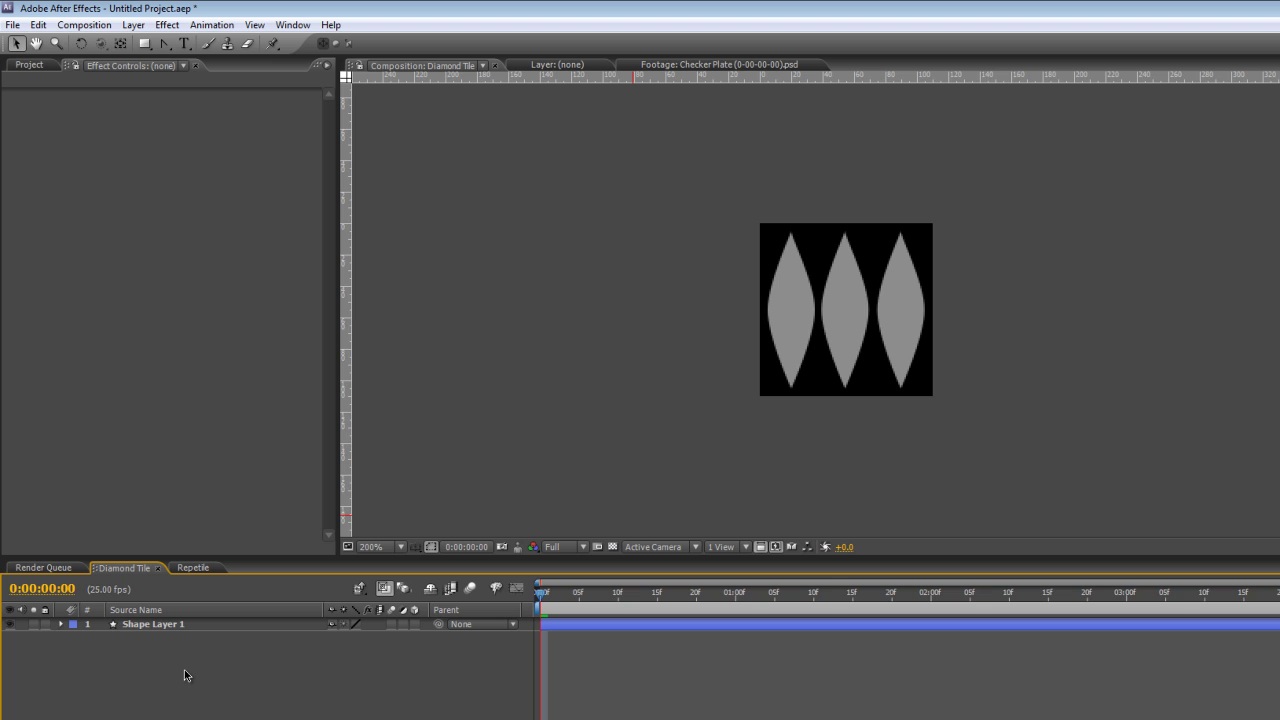
Step: Scale Shape Layer 1 down to 50%
{"action": "left_click", "coordinate": [149, 625]}
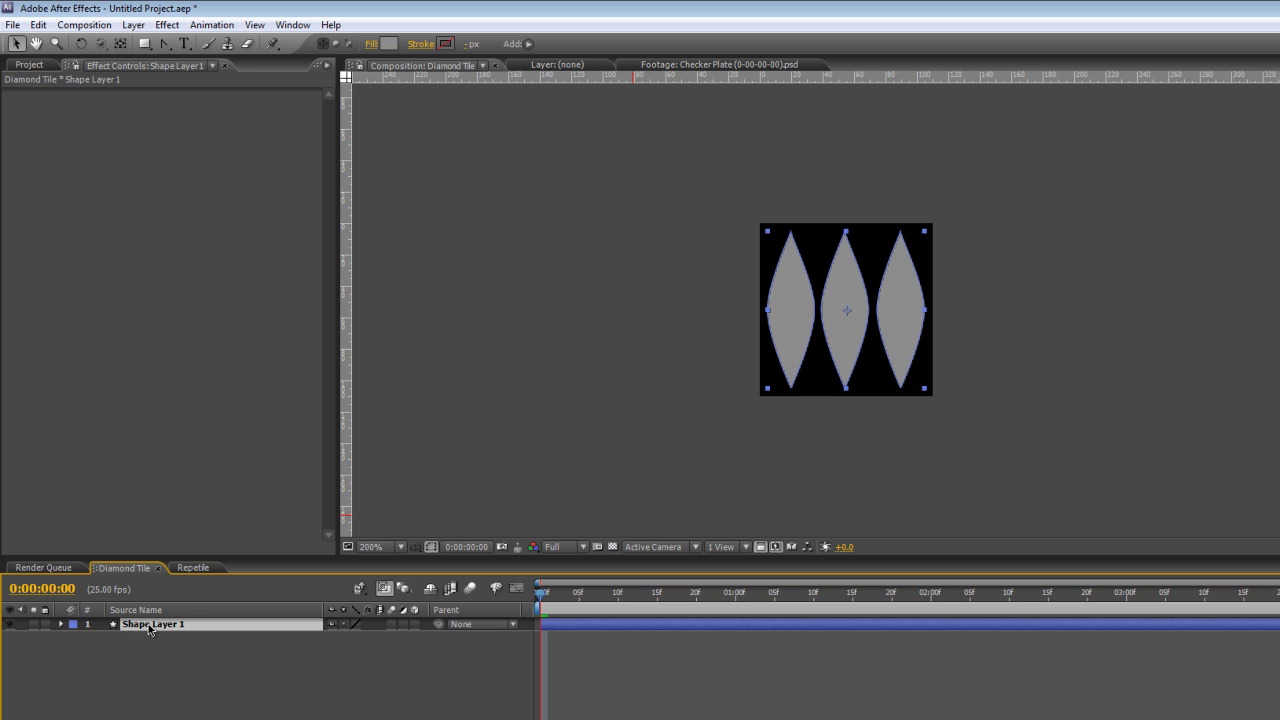
{"action": "key", "text": "s"}
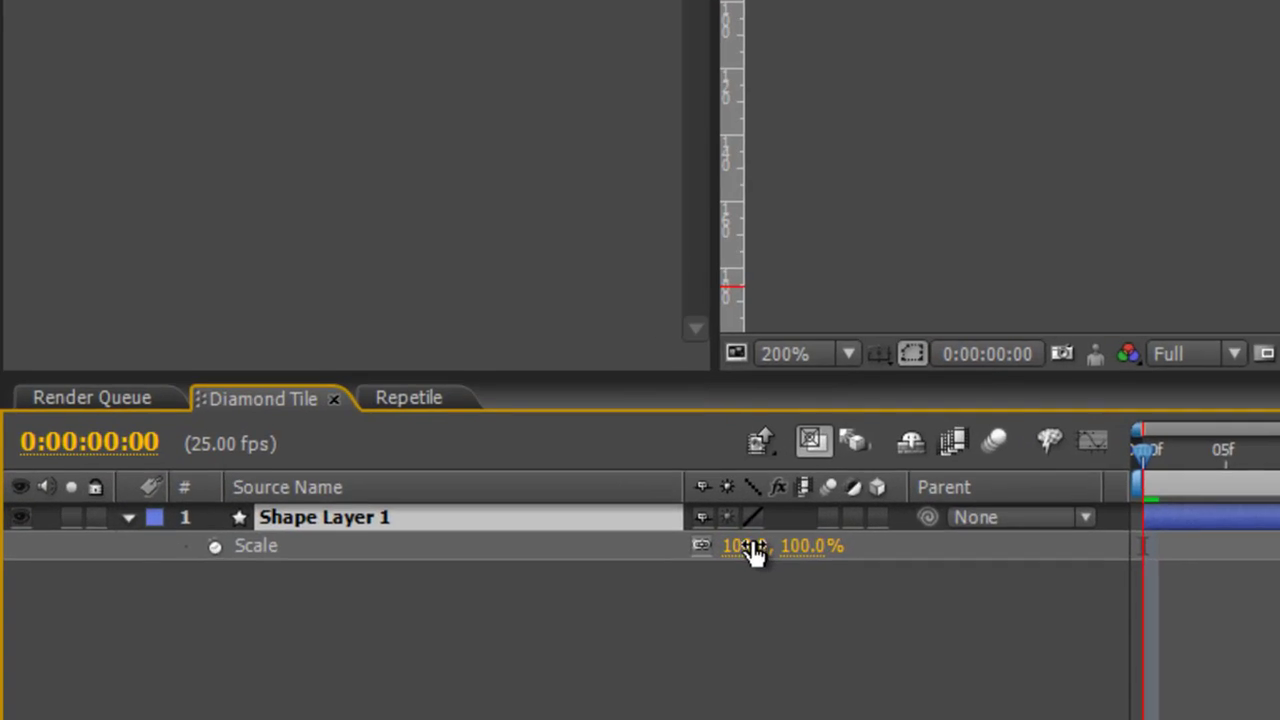
{"action": "left_click", "coordinate": [352, 637]}
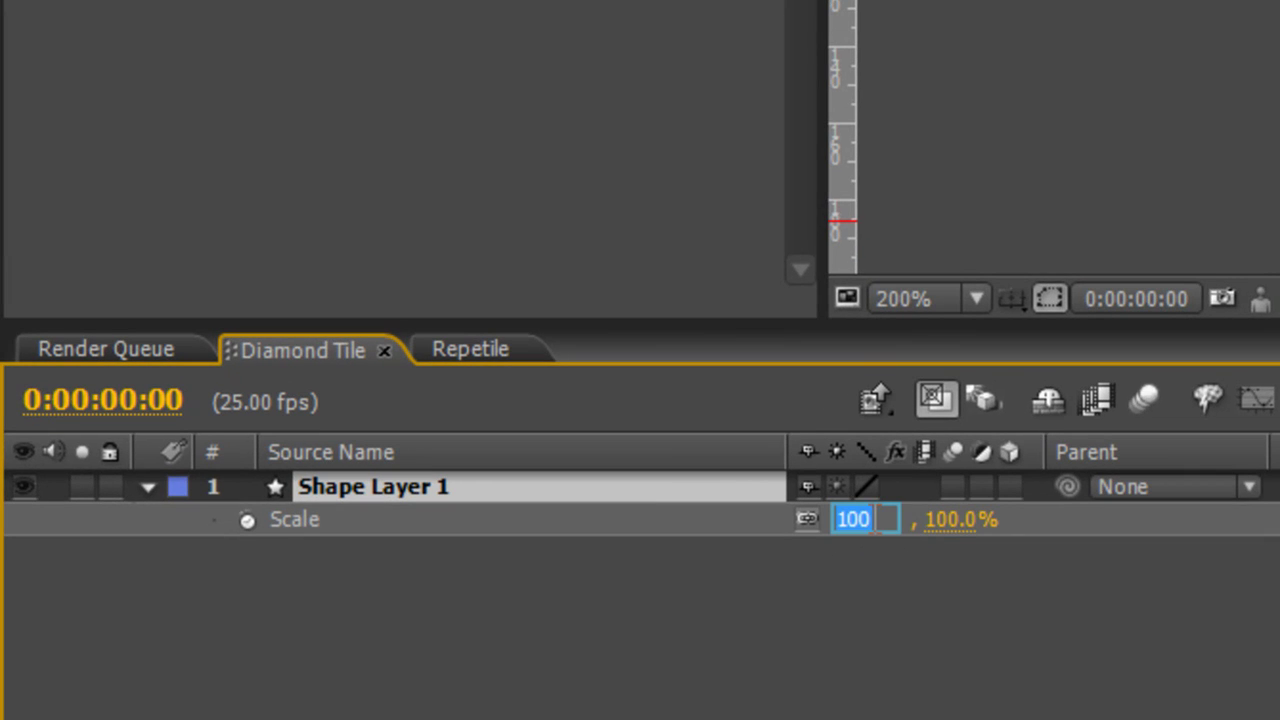
{"action": "type", "text": "50"}
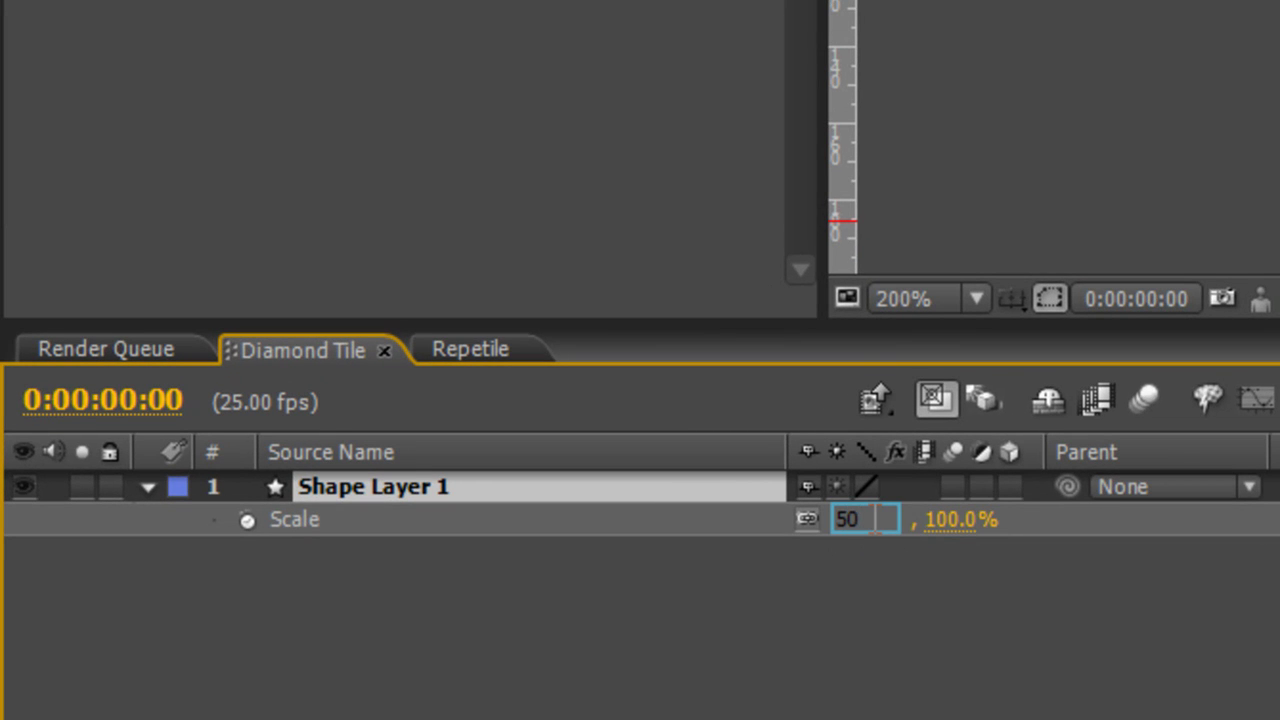
{"action": "key", "text": "Return"}
{"action": "left_click", "coordinate": [815, 685]}
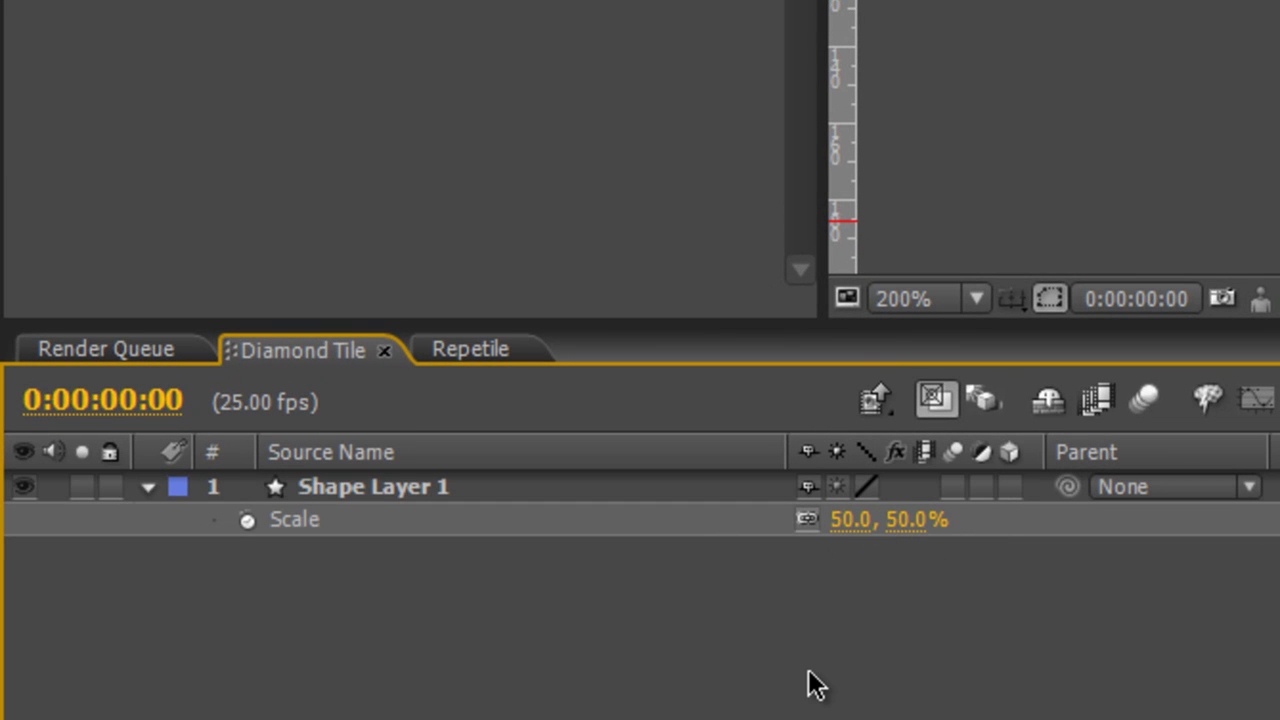
Step: Resize the Diamond Tile composition to 55 × 55 pixels
{"action": "key", "text": "ctrl+k"}
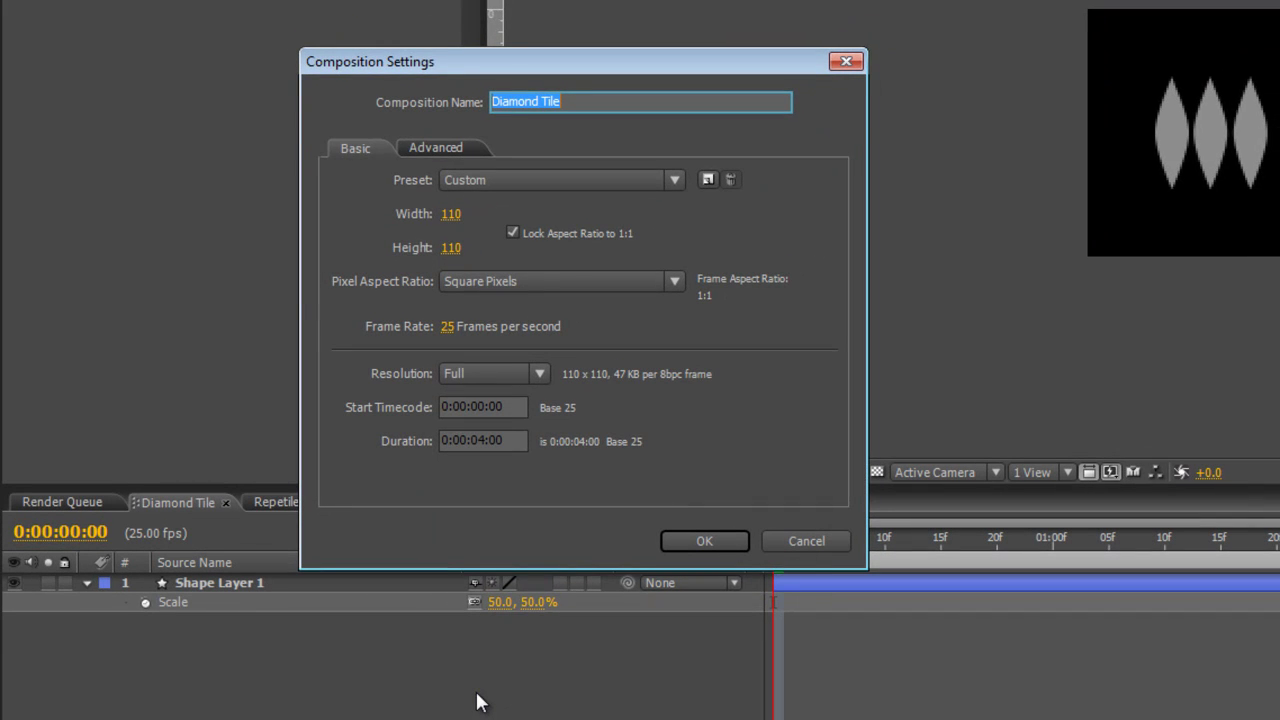
{"action": "left_click", "coordinate": [452, 214]}
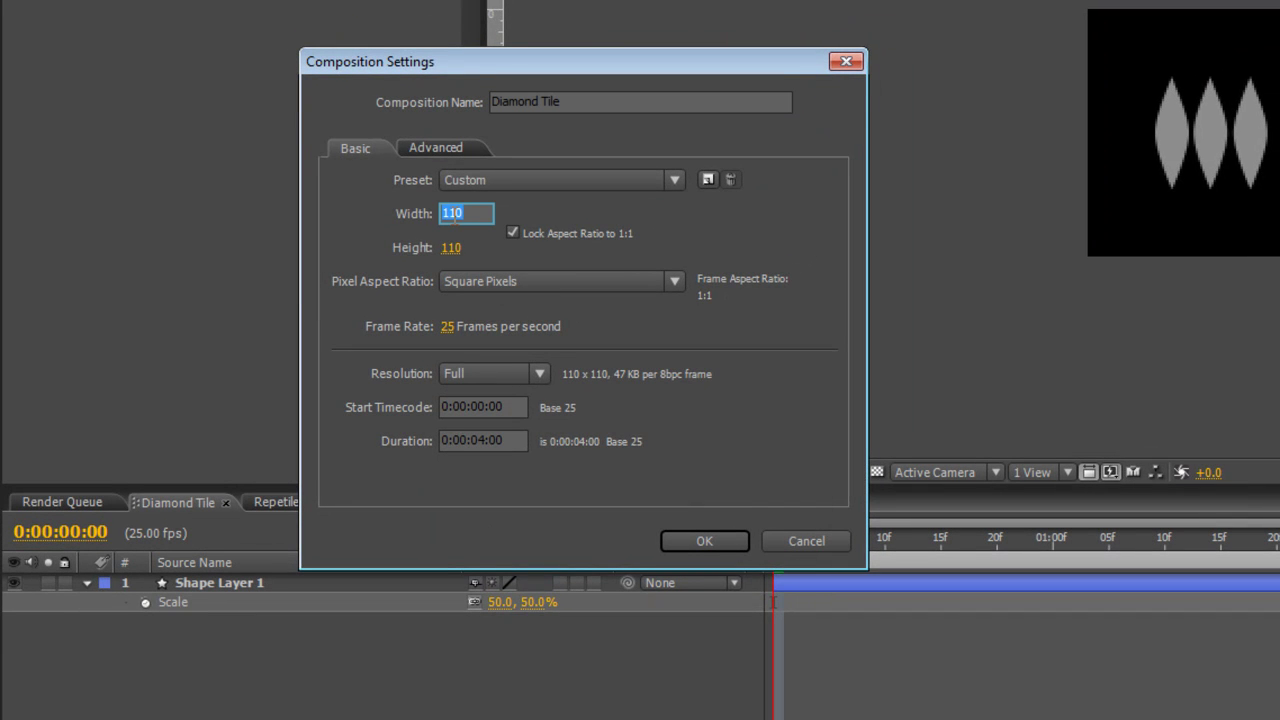
{"action": "type", "text": "55"}
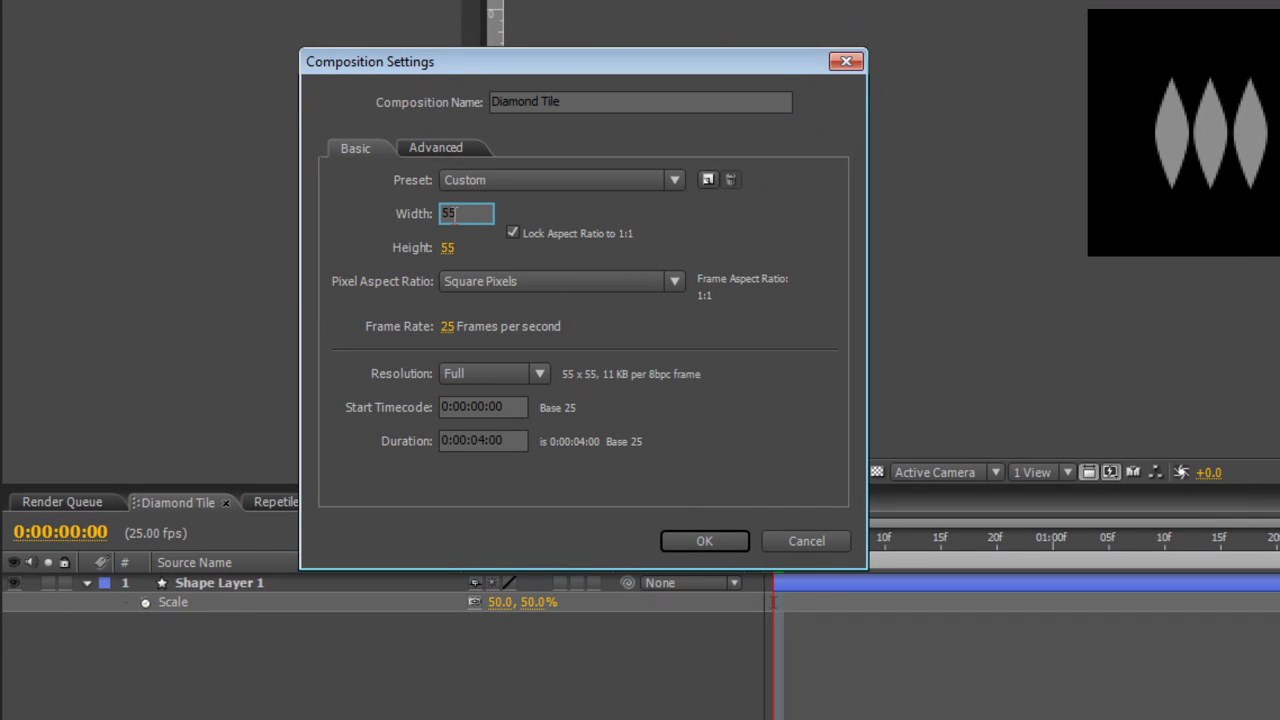
{"action": "left_click", "coordinate": [700, 538]}
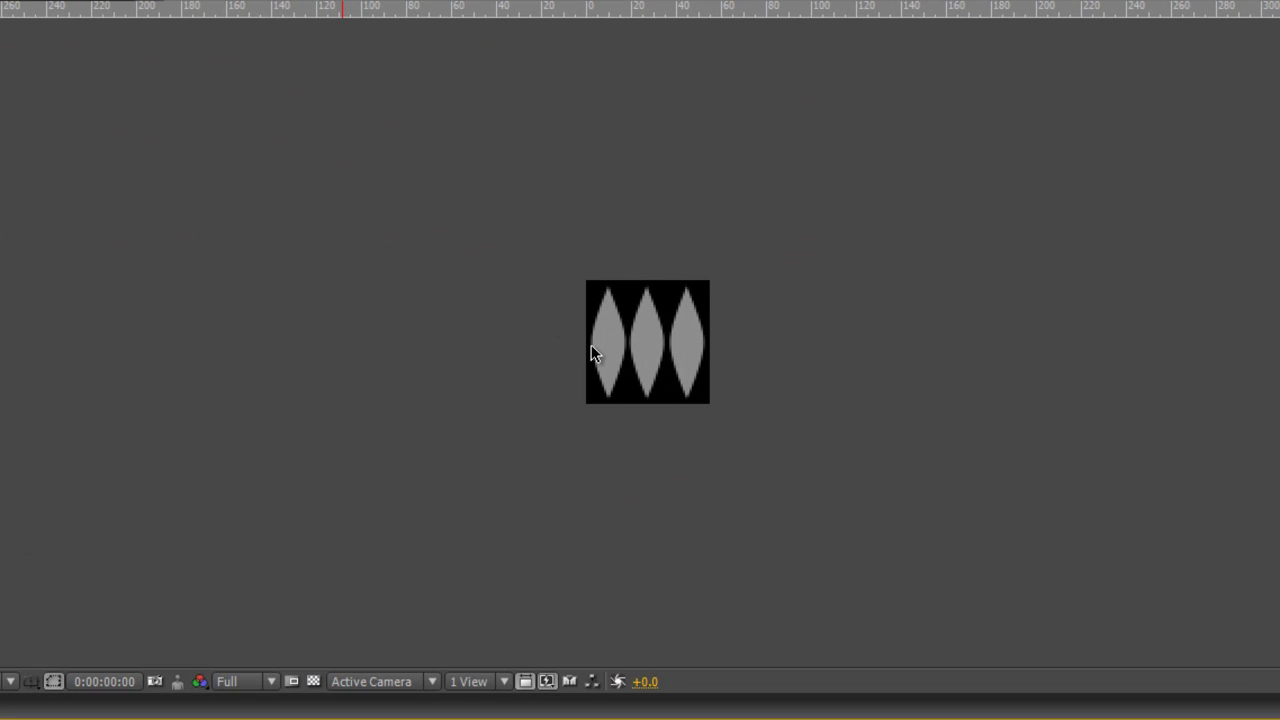
{"action": "key", "text": "period"}
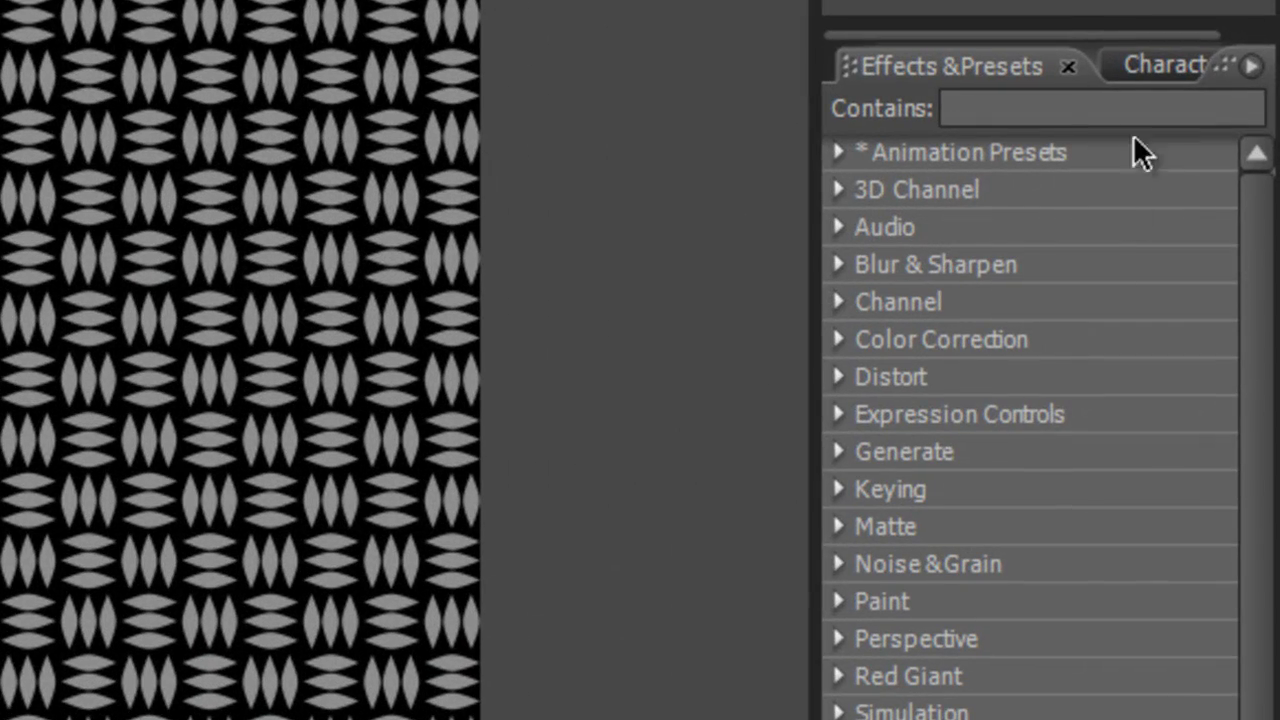
Step: Apply Roughen Edges to the Diamond Tile layer with the Rusty Color edge type
{"action": "left_click", "coordinate": [1068, 110]}
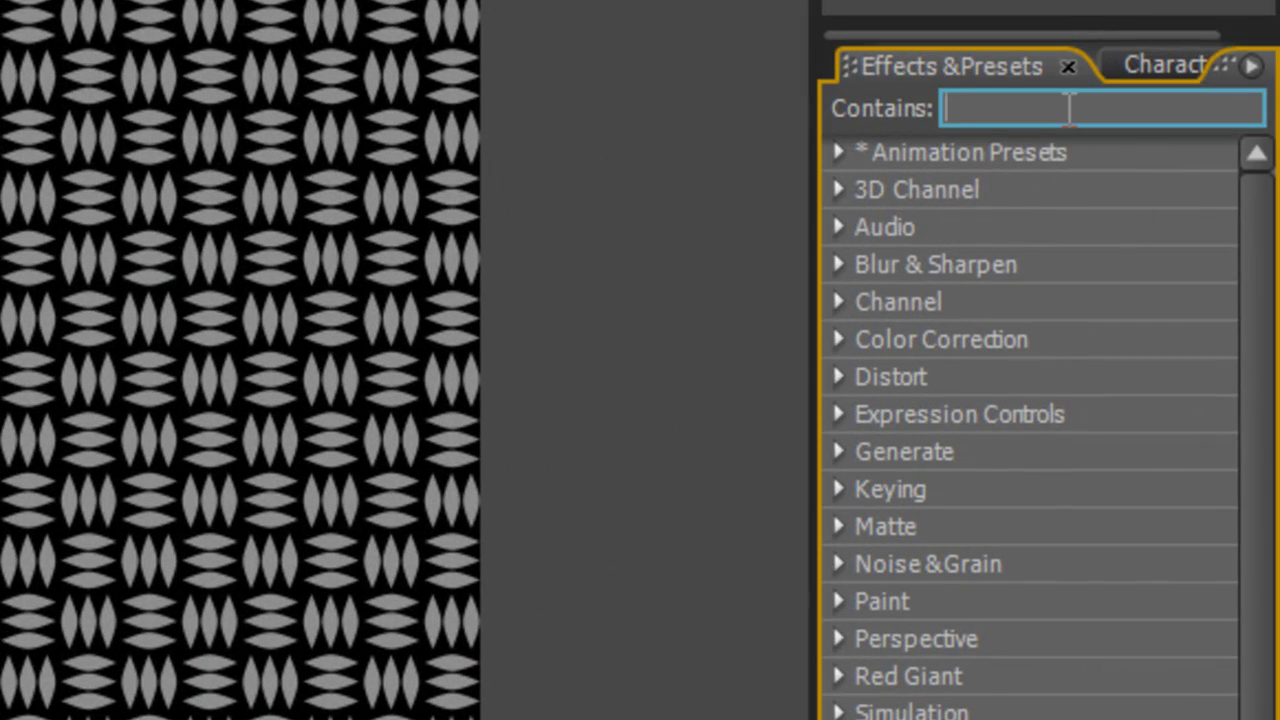
{"action": "type", "text": "roughen"}
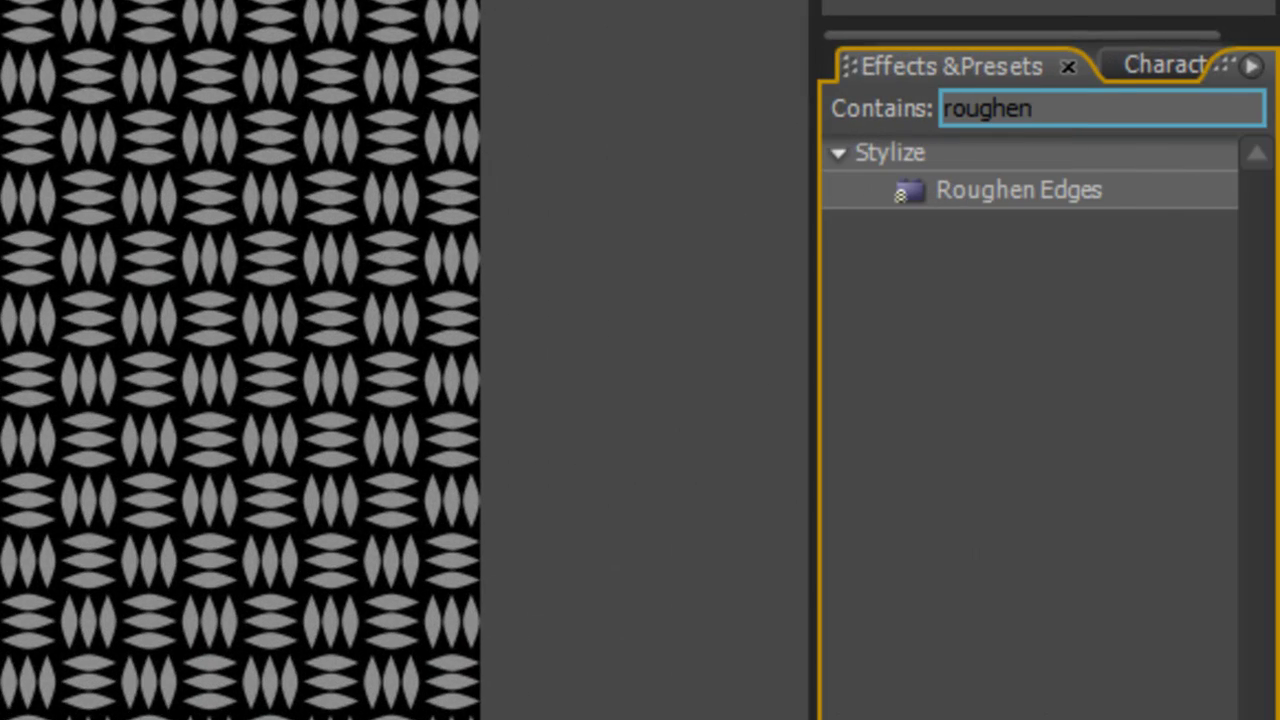
{"action": "left_click", "coordinate": [1034, 198]}
{"action": "left_click_drag", "start_coordinate": [1034, 198], "coordinate": [870, 95]}
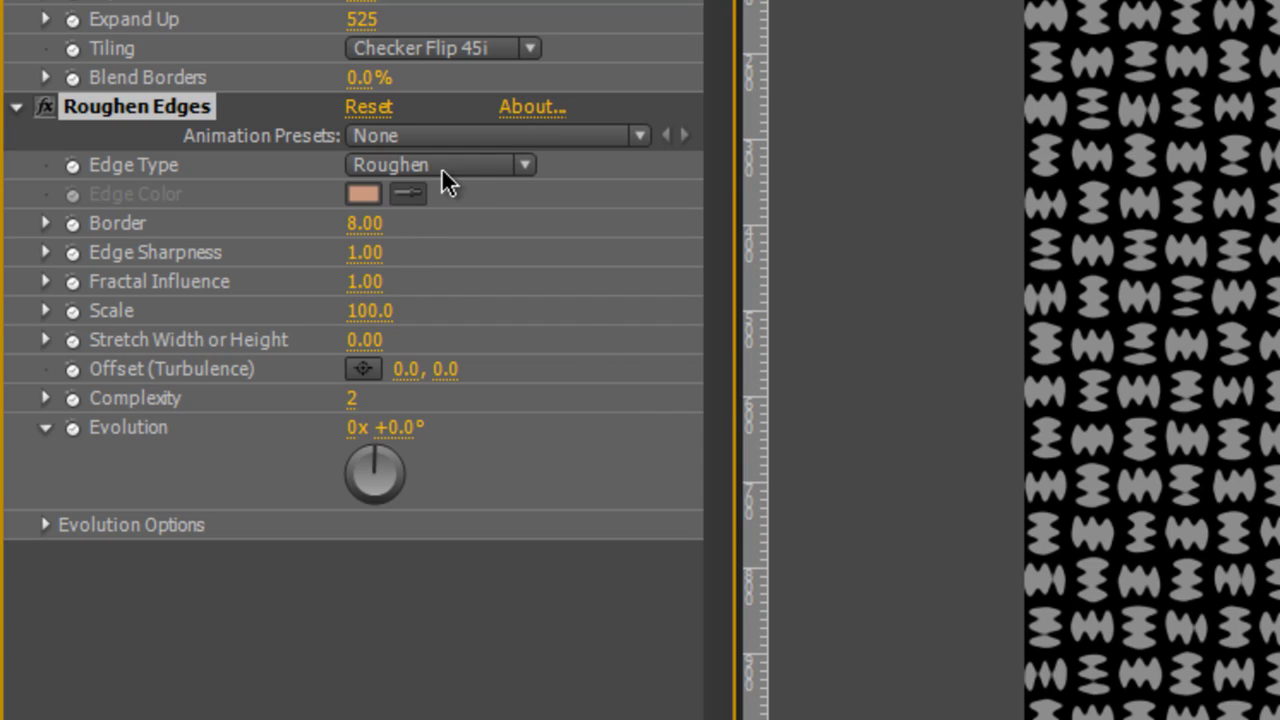
{"action": "left_click", "coordinate": [453, 165]}
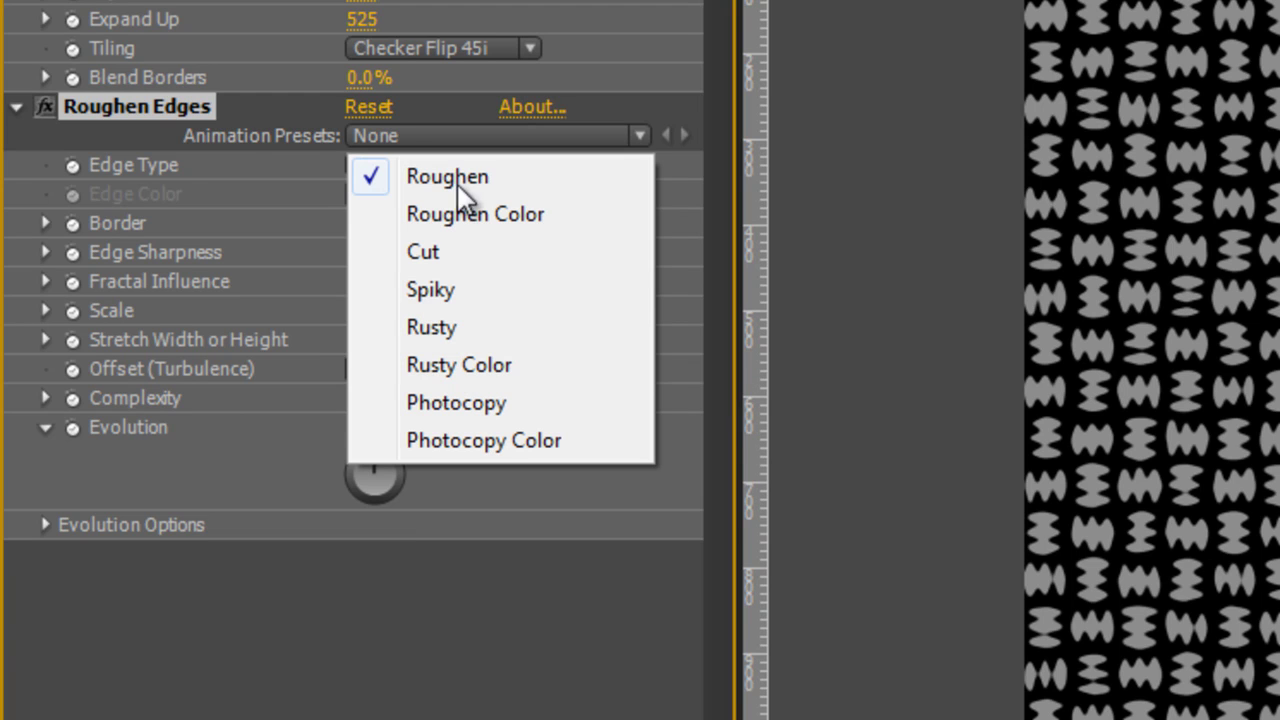
{"action": "left_click", "coordinate": [497, 366]}
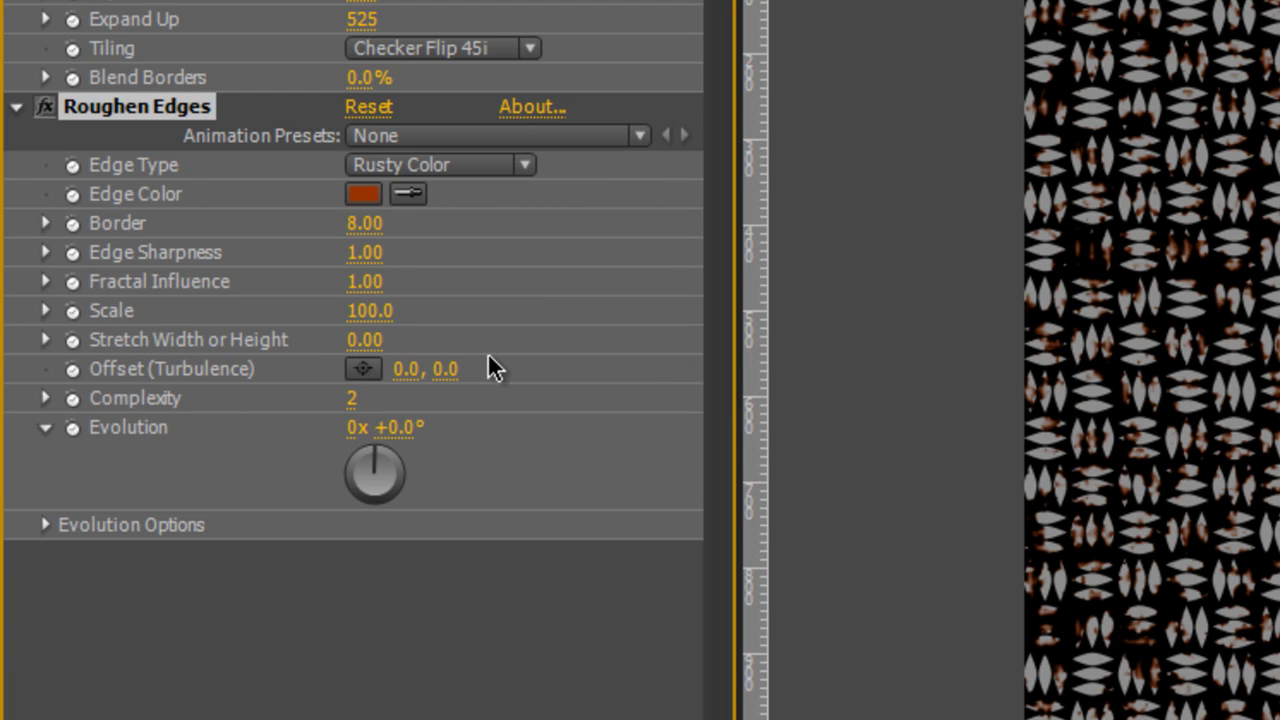
{"action": "key", "text": "period"}
{"action": "key", "text": "period"}
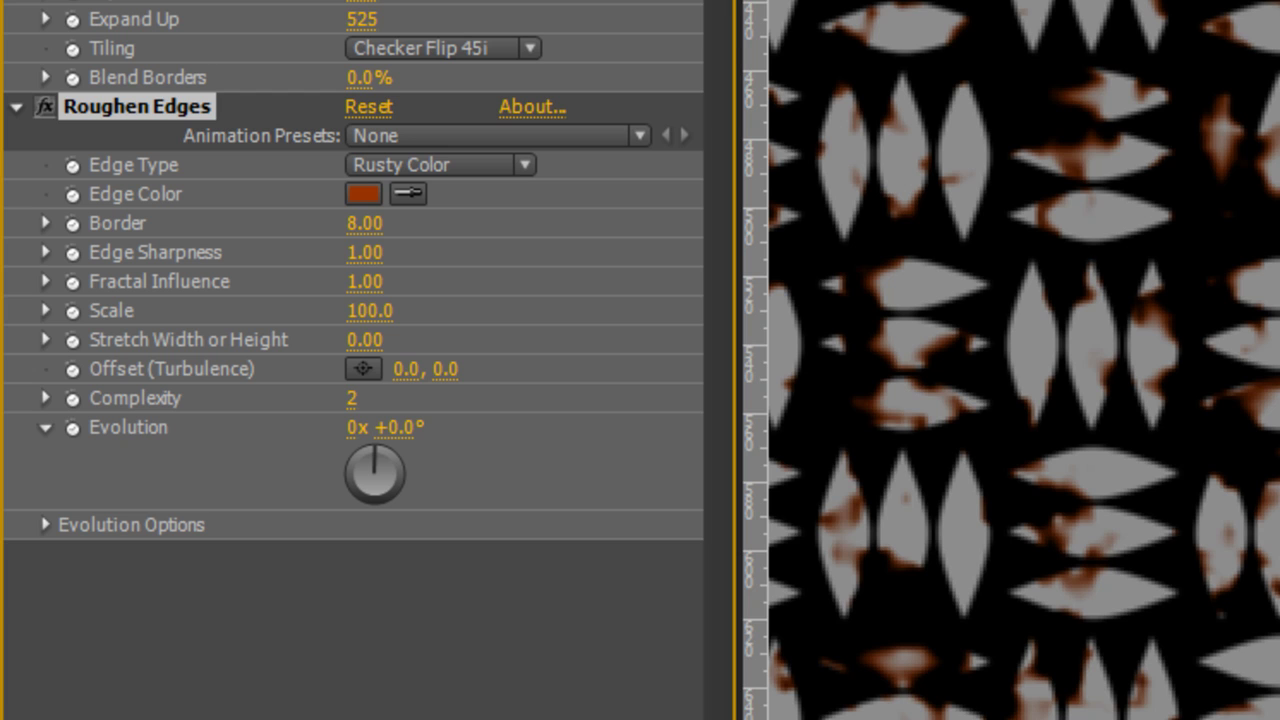
{"action": "key", "text": "comma"}
{"action": "key", "text": "comma"}
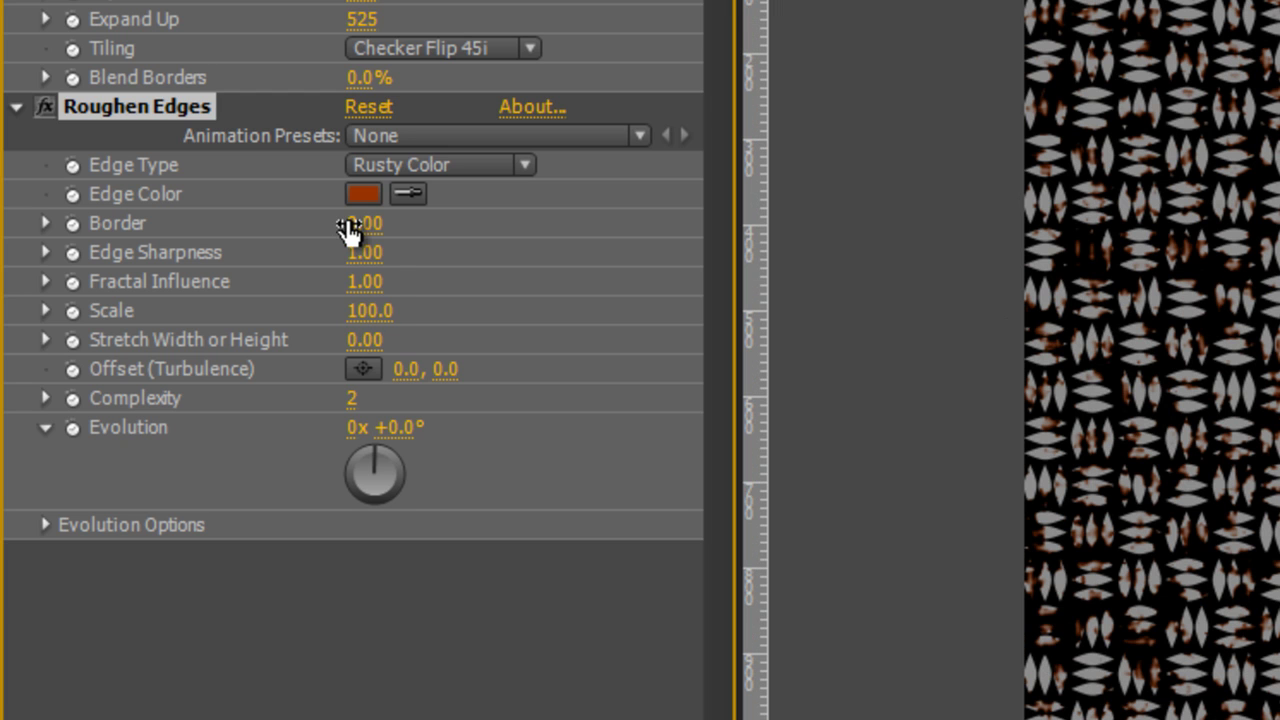
Step: Set Roughen Edges Border to 4, Edge Sharpness to 1.50 and Complexity to 4
{"action": "left_click", "coordinate": [350, 224]}
{"action": "key", "text": "BackSpace"}
{"action": "type", "text": "4"}
{"action": "left_click", "coordinate": [476, 248]}
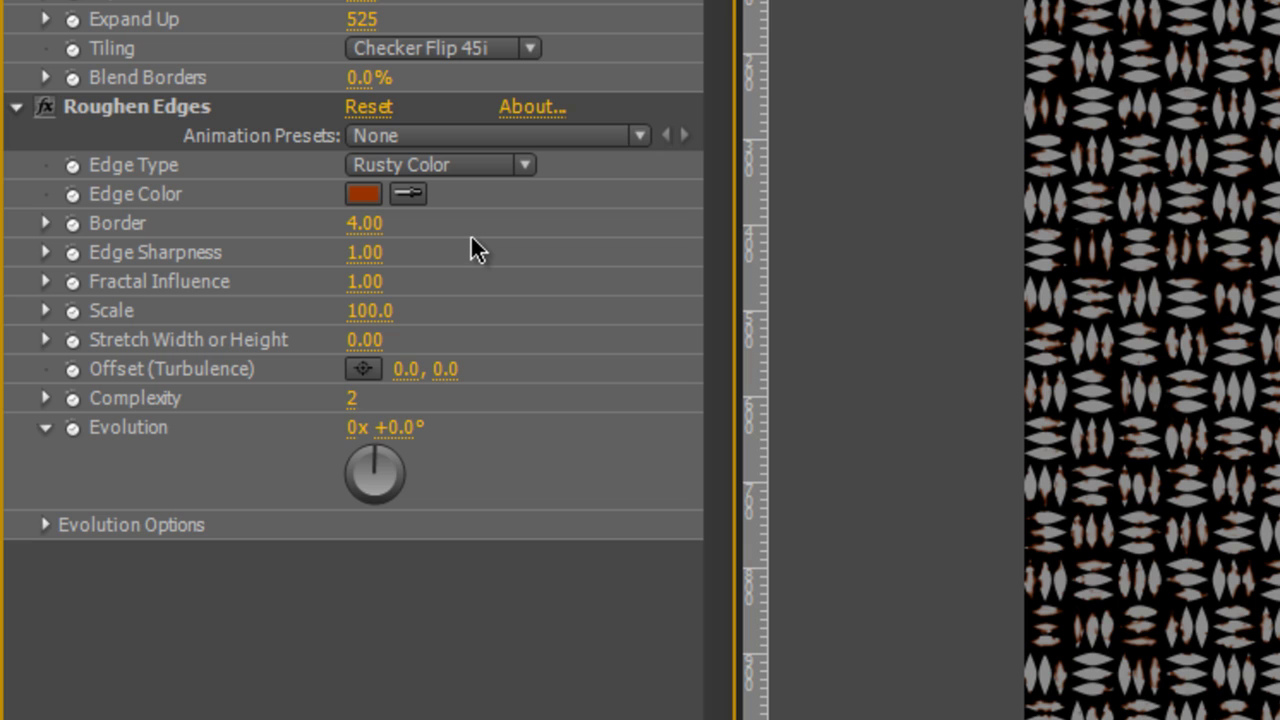
{"action": "left_click_drag", "start_coordinate": [366, 253], "coordinate": [443, 251]}
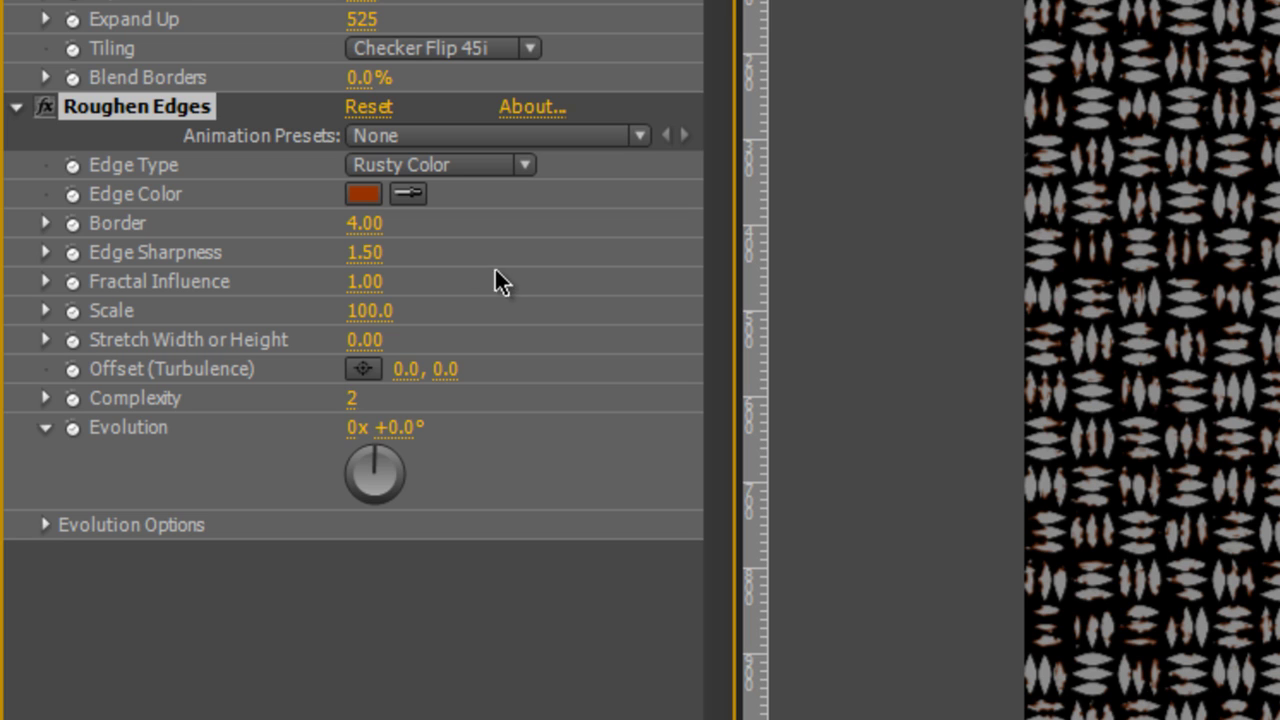
{"action": "left_click", "coordinate": [356, 400]}
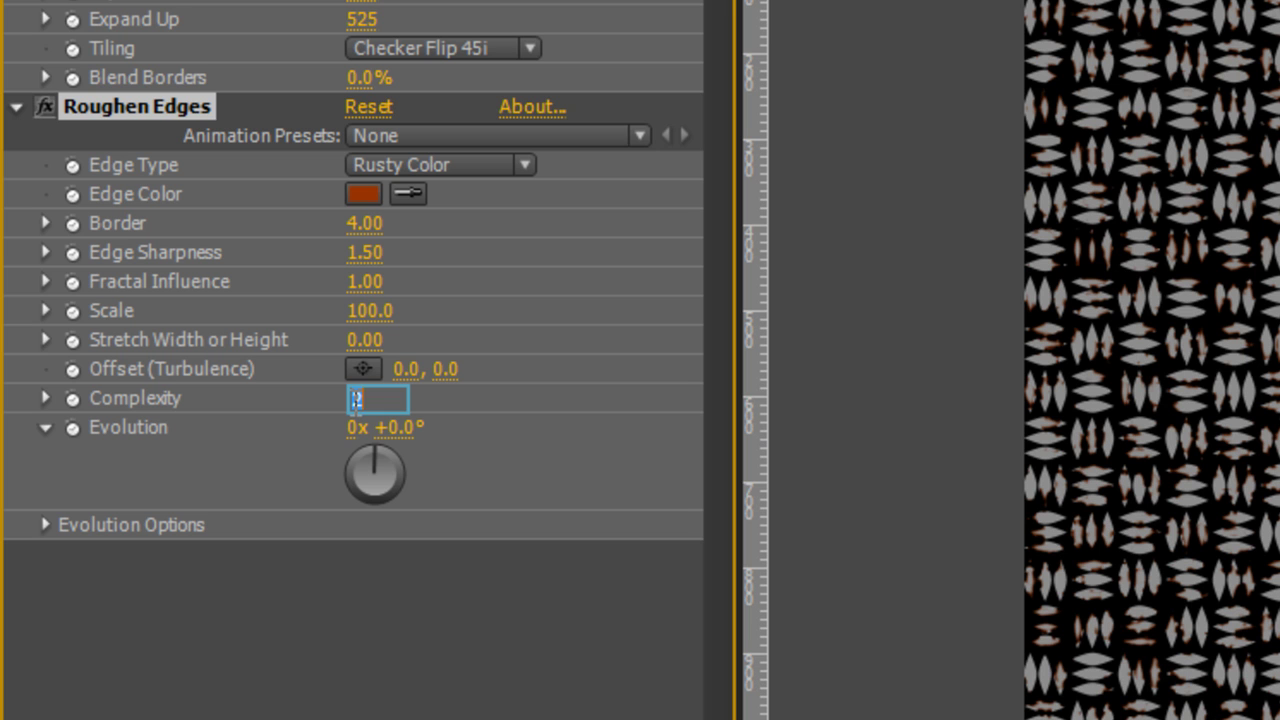
{"action": "type", "text": "4"}
{"action": "key", "text": "Return"}
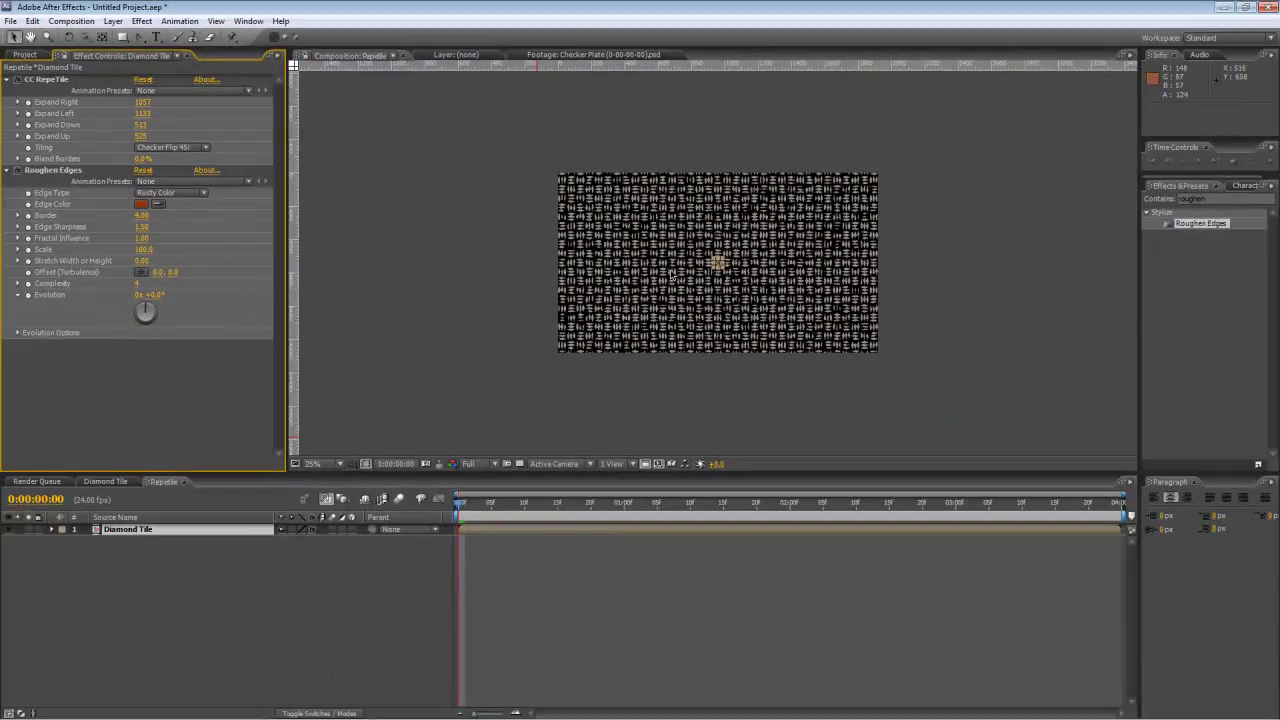
Step: Add a Bevel and Emboss layer style to Diamond Tile with its Technique set to Chisel Soft
{"action": "key", "text": "period"}
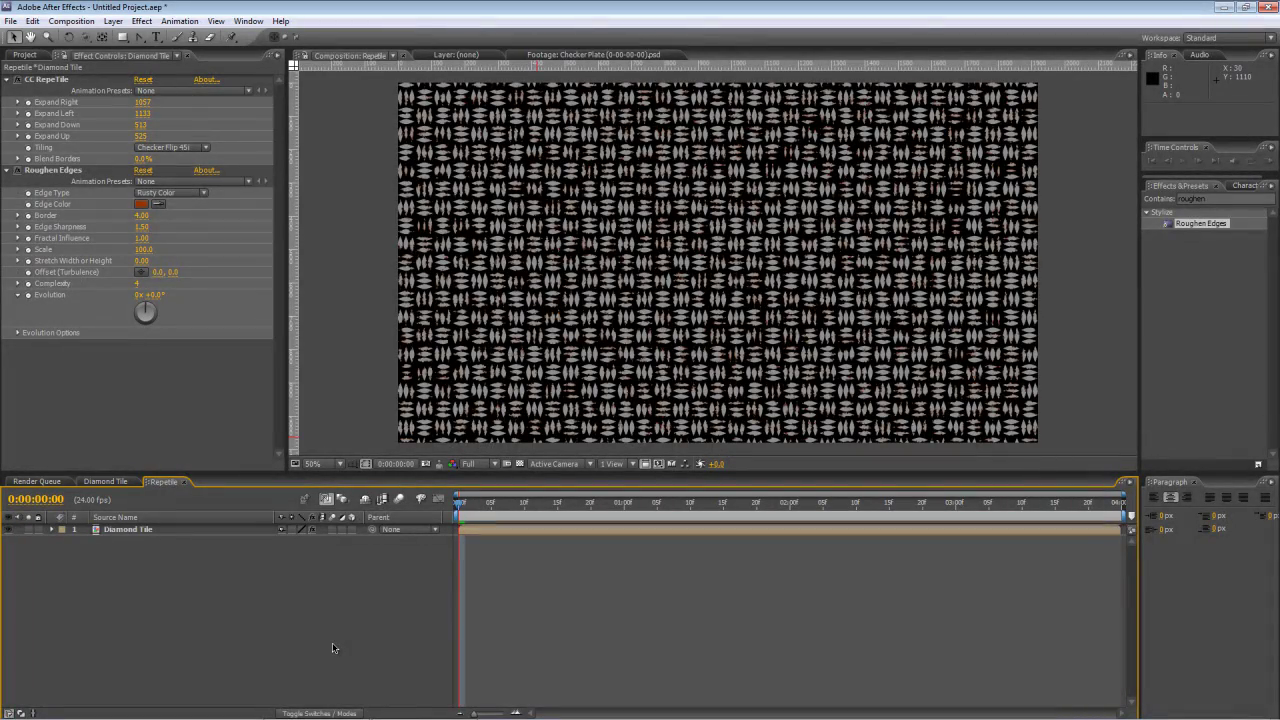
{"action": "right_click", "coordinate": [96, 531]}
{"action": "mouse_move", "coordinate": [112, 283]}
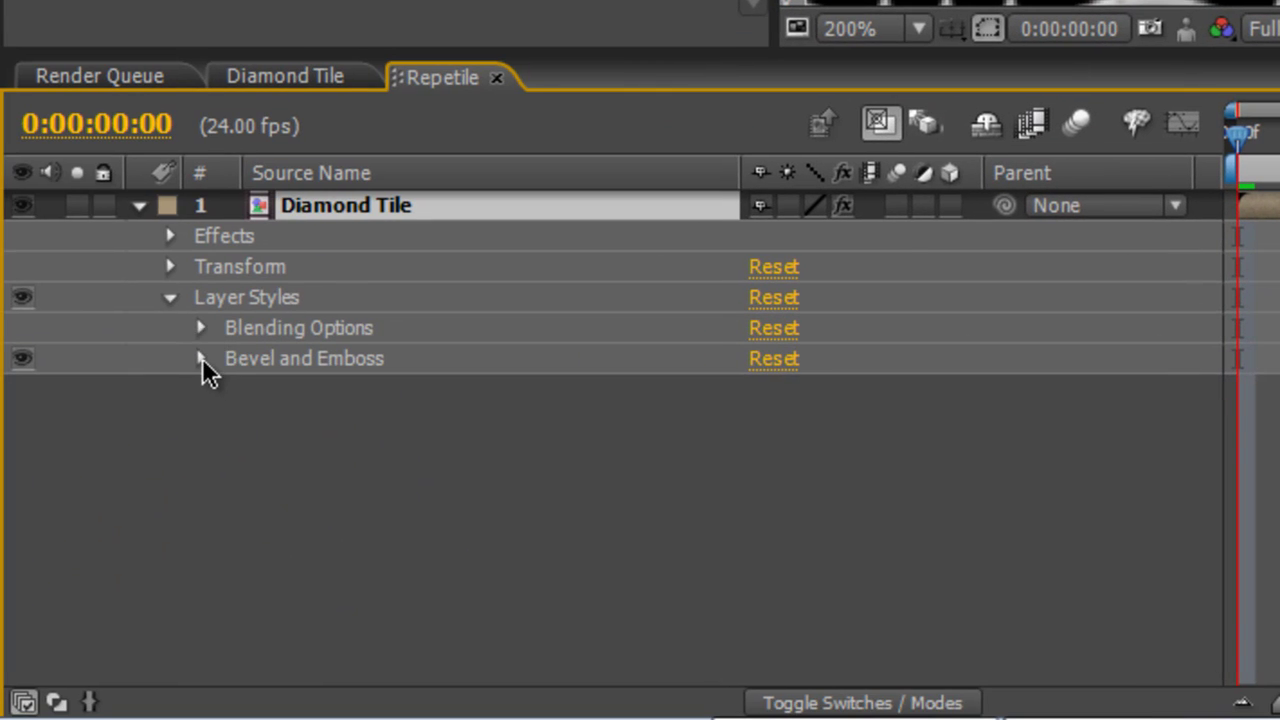
{"action": "left_click", "coordinate": [202, 358]}
{"action": "scroll", "coordinate": [203, 362], "scroll_direction": "down", "scroll_amount": 3}
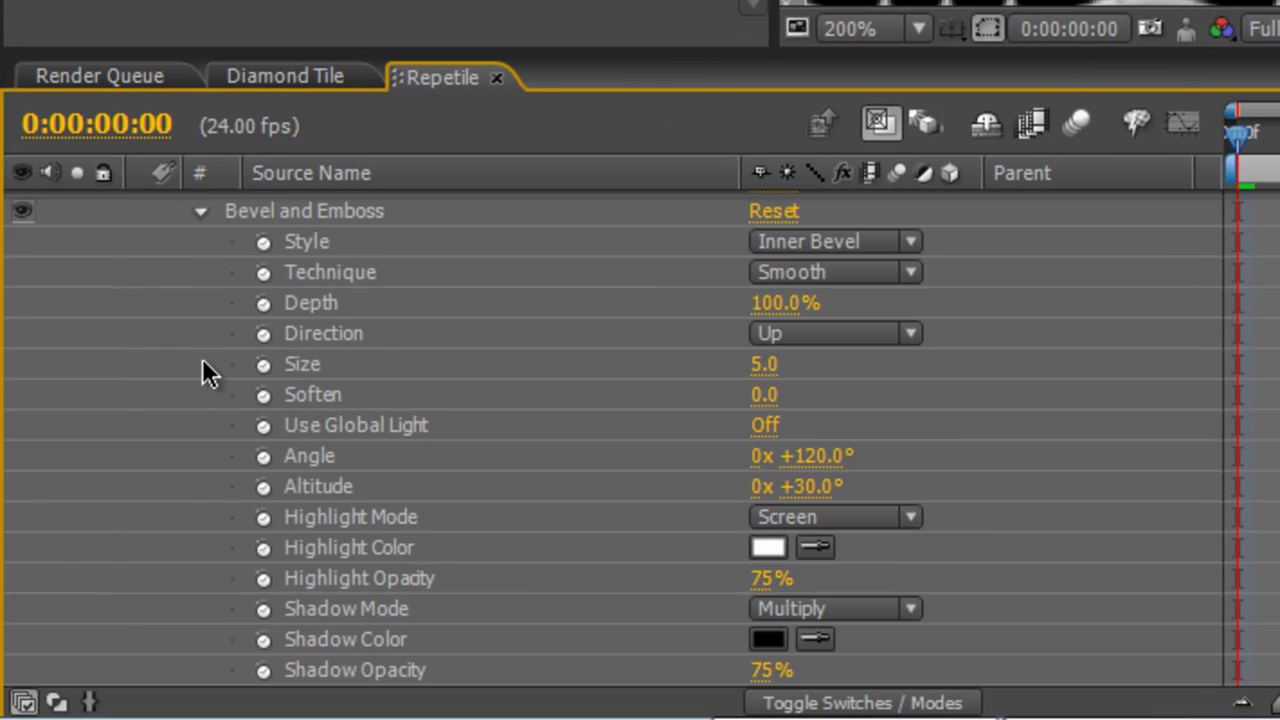
{"action": "left_click", "coordinate": [876, 270]}
{"action": "left_click", "coordinate": [890, 365]}
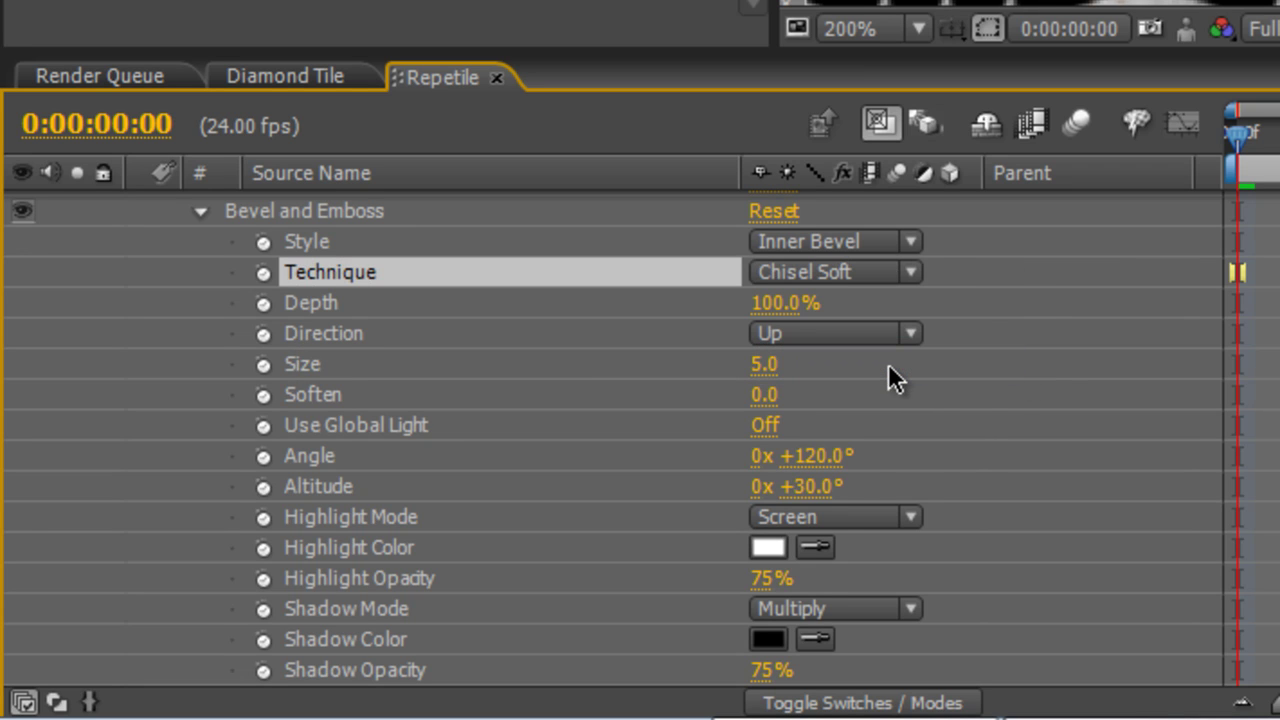
{"action": "left_click", "coordinate": [1048, 350]}
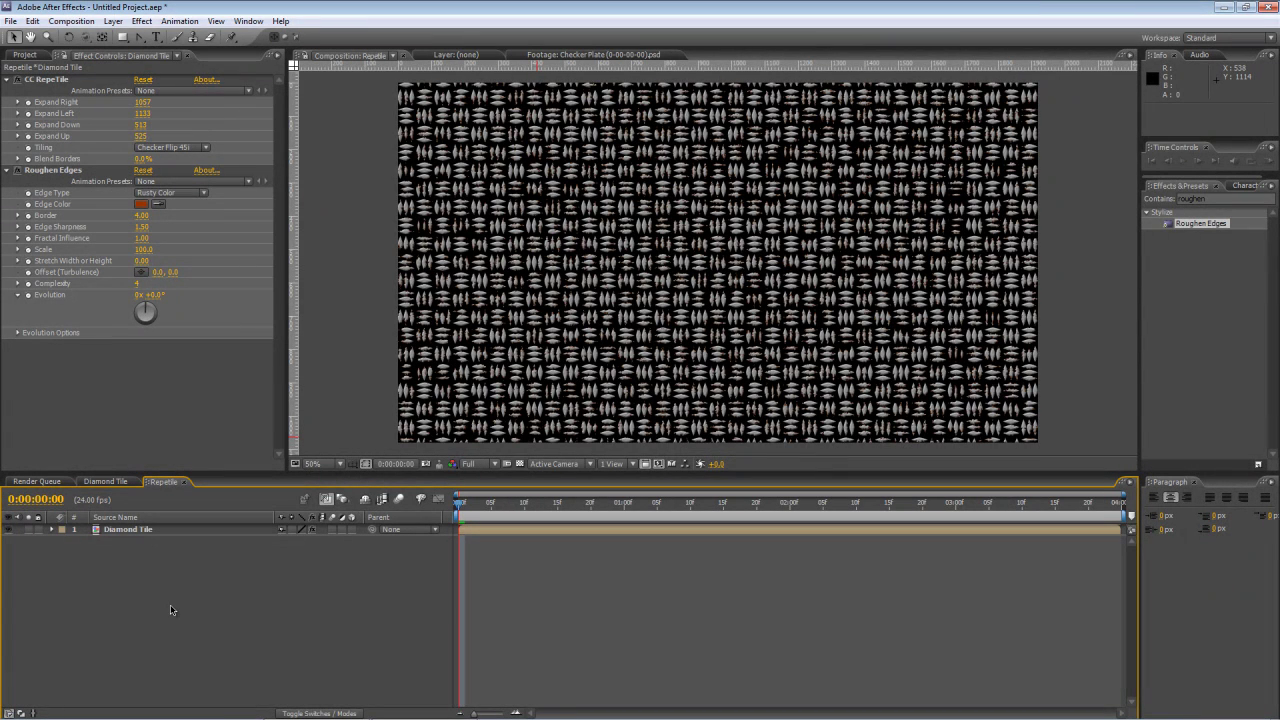
Step: Create a new solid named 'Checkerplate BG colour', sampling its grey colour from the composition
{"action": "left_click", "coordinate": [32, 55]}
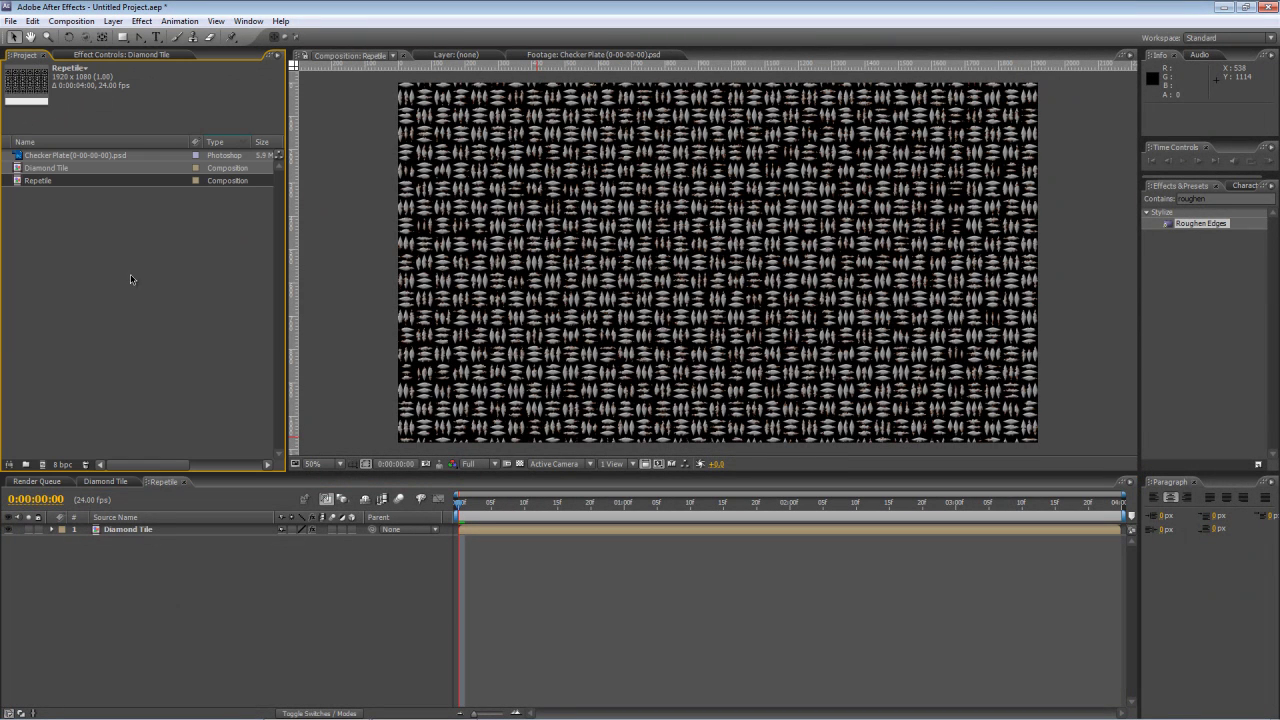
{"action": "right_click", "coordinate": [164, 576]}
{"action": "mouse_move", "coordinate": [190, 583]}
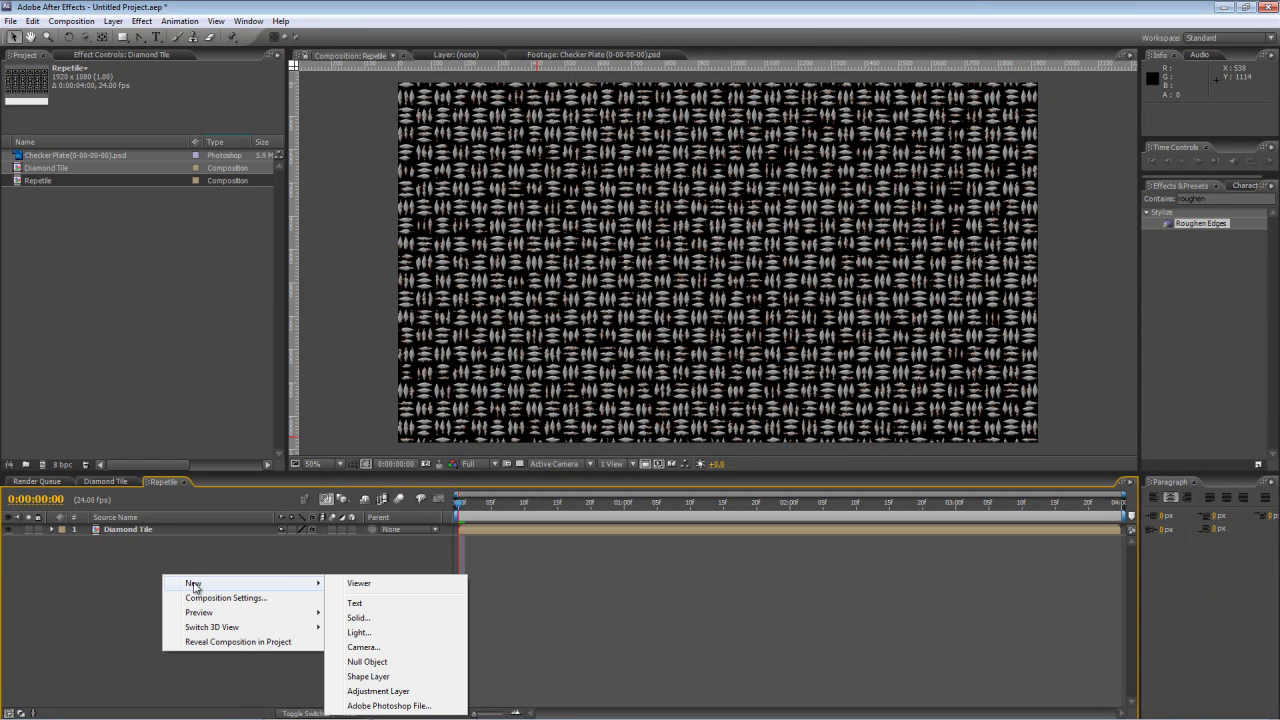
{"action": "left_click", "coordinate": [390, 619]}
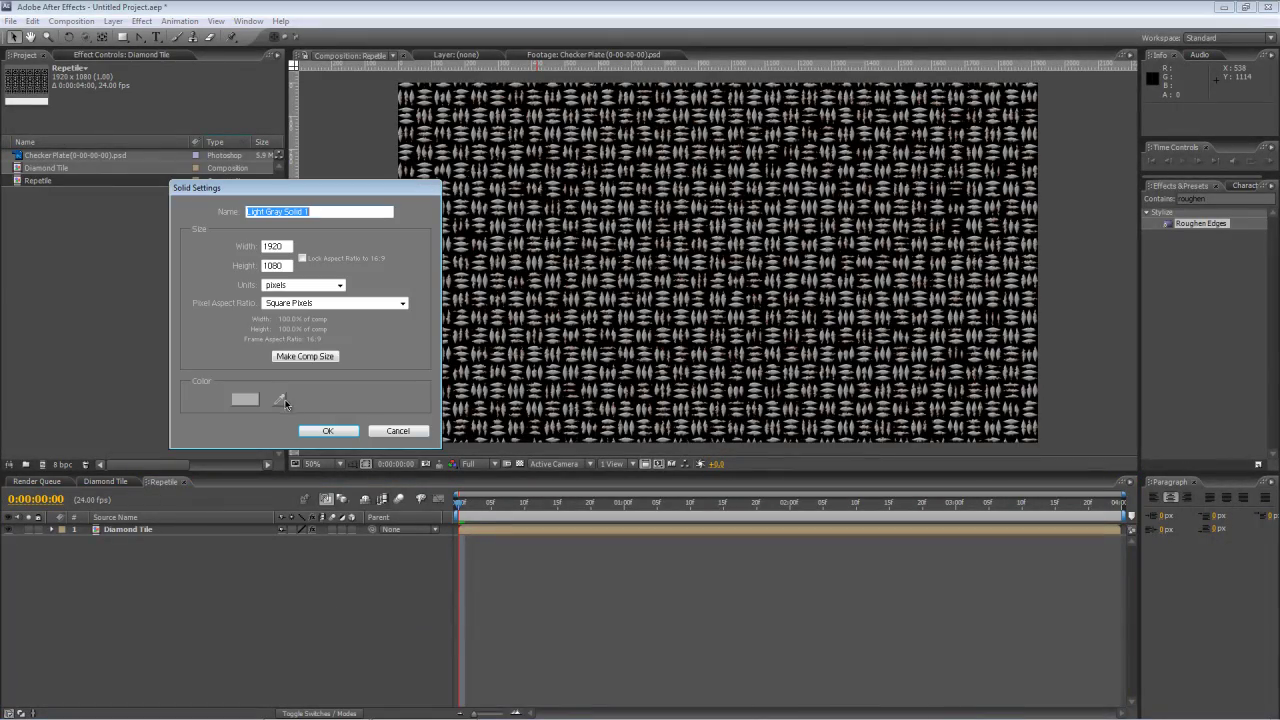
{"action": "left_click", "coordinate": [282, 403]}
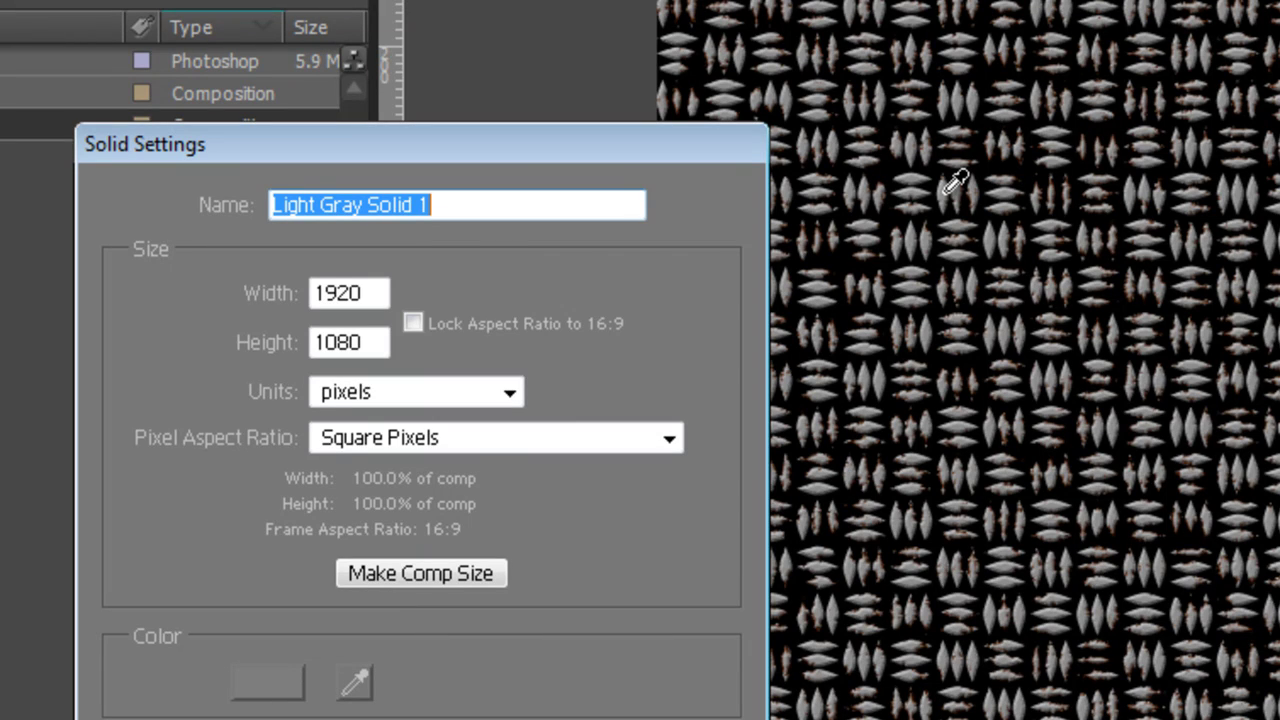
{"action": "left_click", "coordinate": [945, 190]}
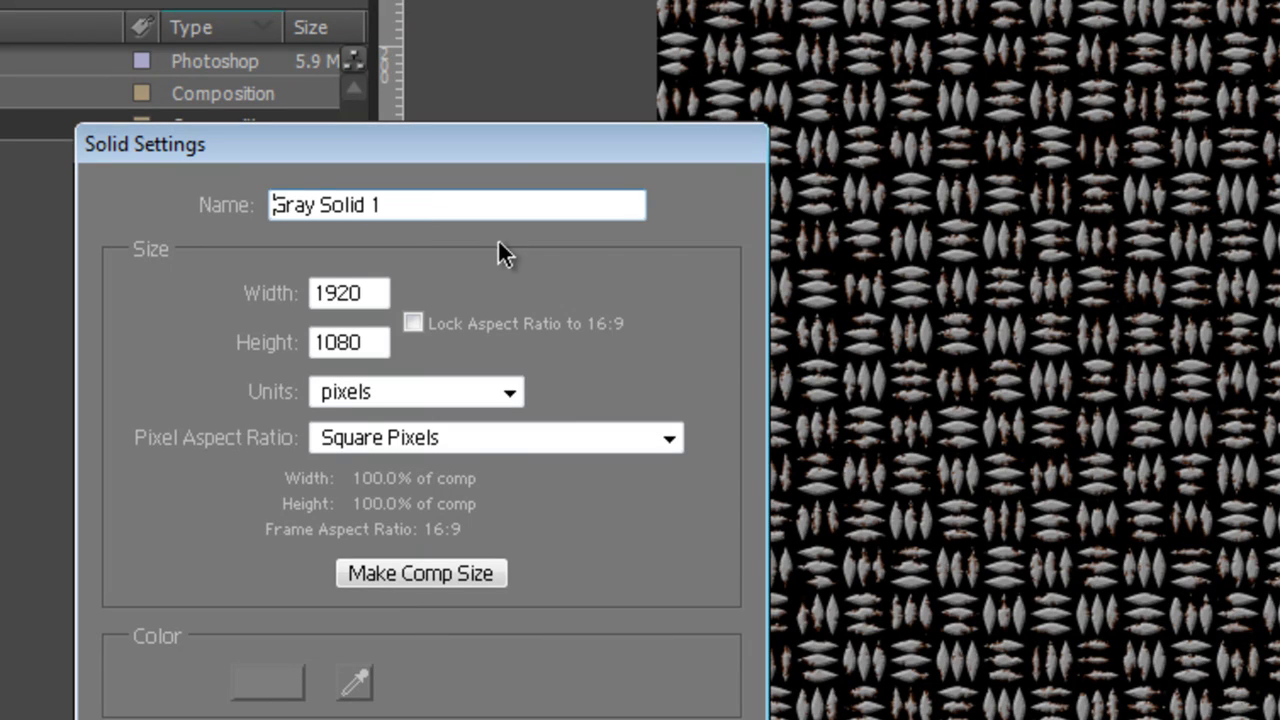
{"action": "left_click_drag", "start_coordinate": [493, 205], "coordinate": [84, 218]}
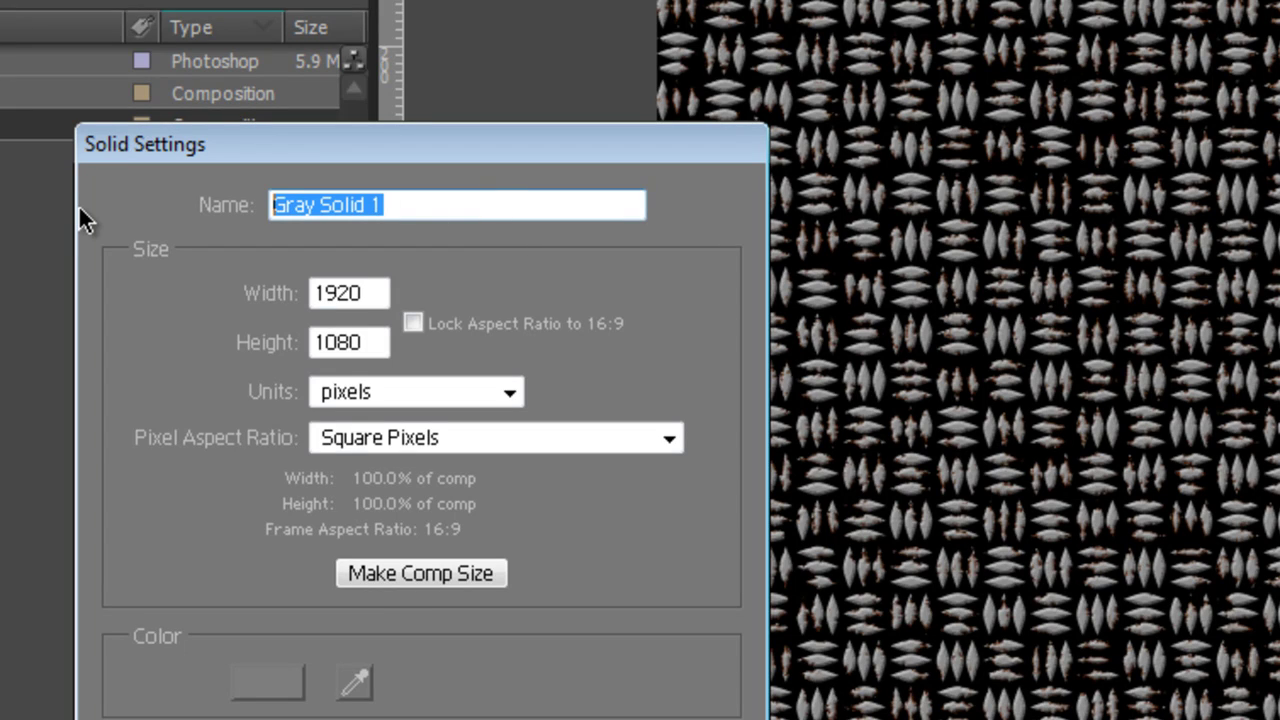
{"action": "type", "text": "Check"}
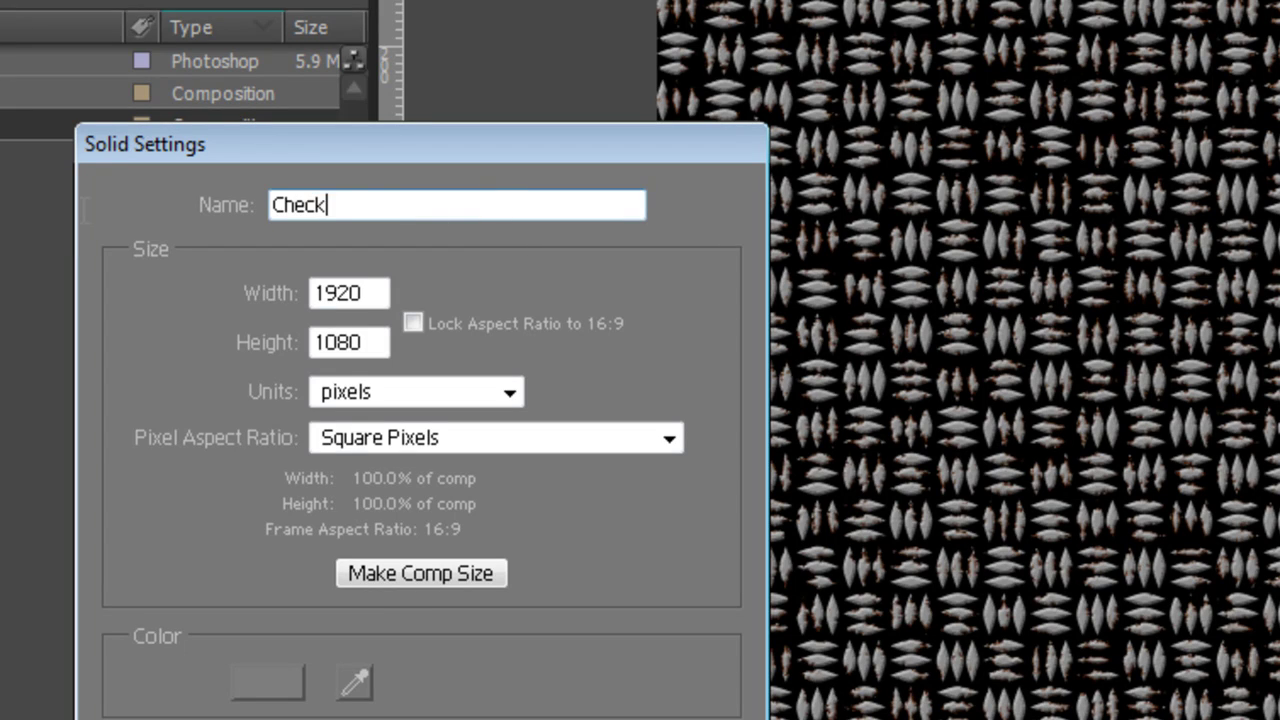
{"action": "type", "text": "erplate BG colour"}
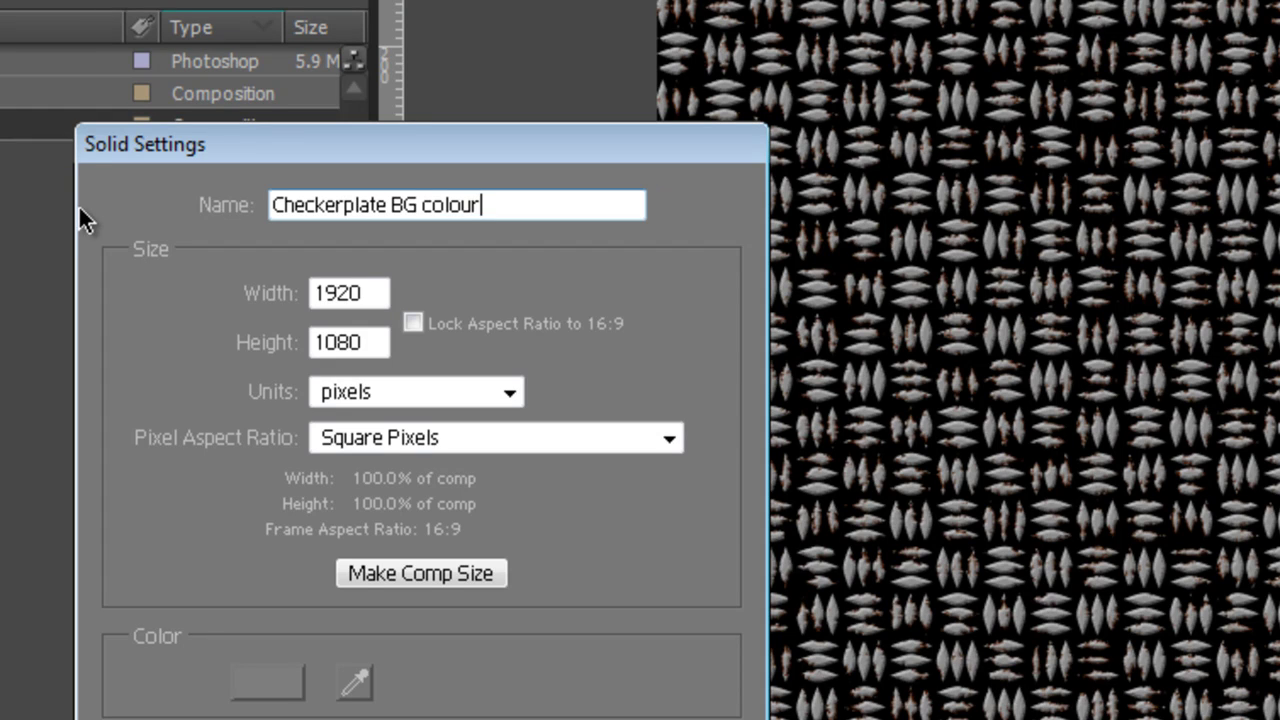
{"action": "left_click", "coordinate": [495, 719]}
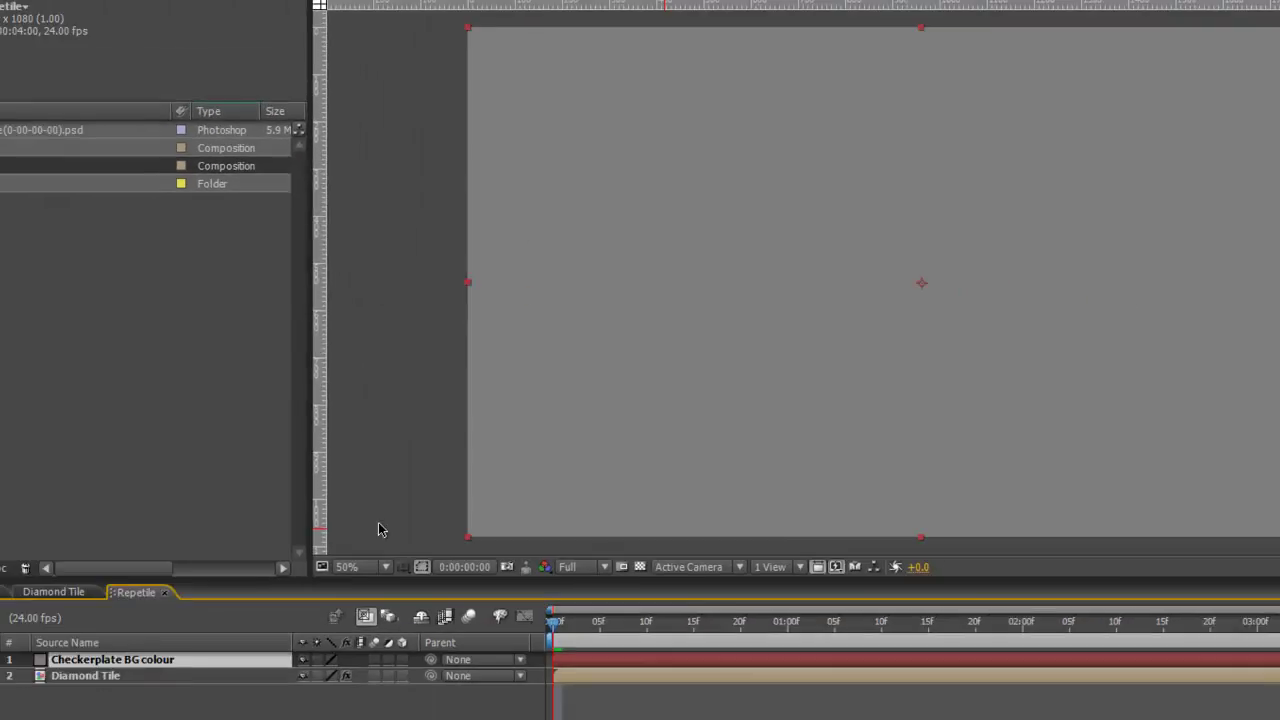
Step: Move the Checkerplate BG colour solid beneath the Diamond Tile layer and deselect it
{"action": "left_click_drag", "start_coordinate": [378, 530], "coordinate": [209, 707]}
{"action": "left_click_drag", "start_coordinate": [215, 558], "coordinate": [214, 557]}
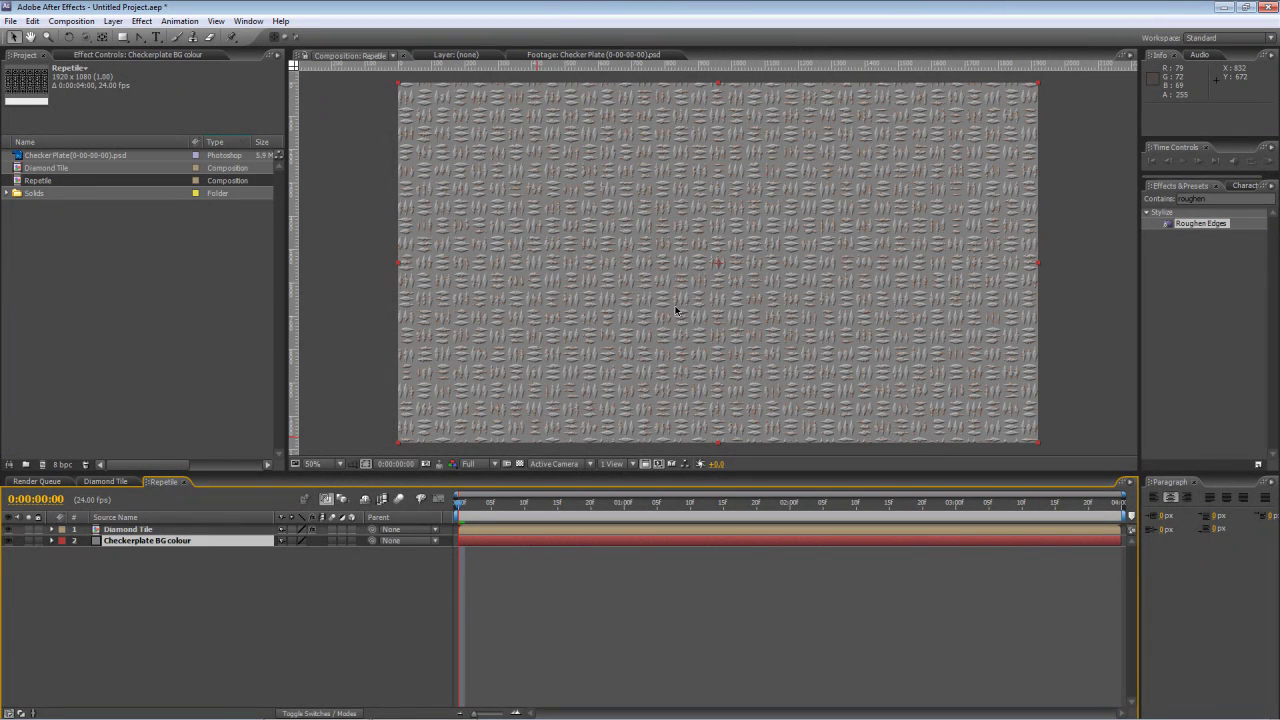
{"action": "left_click", "coordinate": [238, 632]}
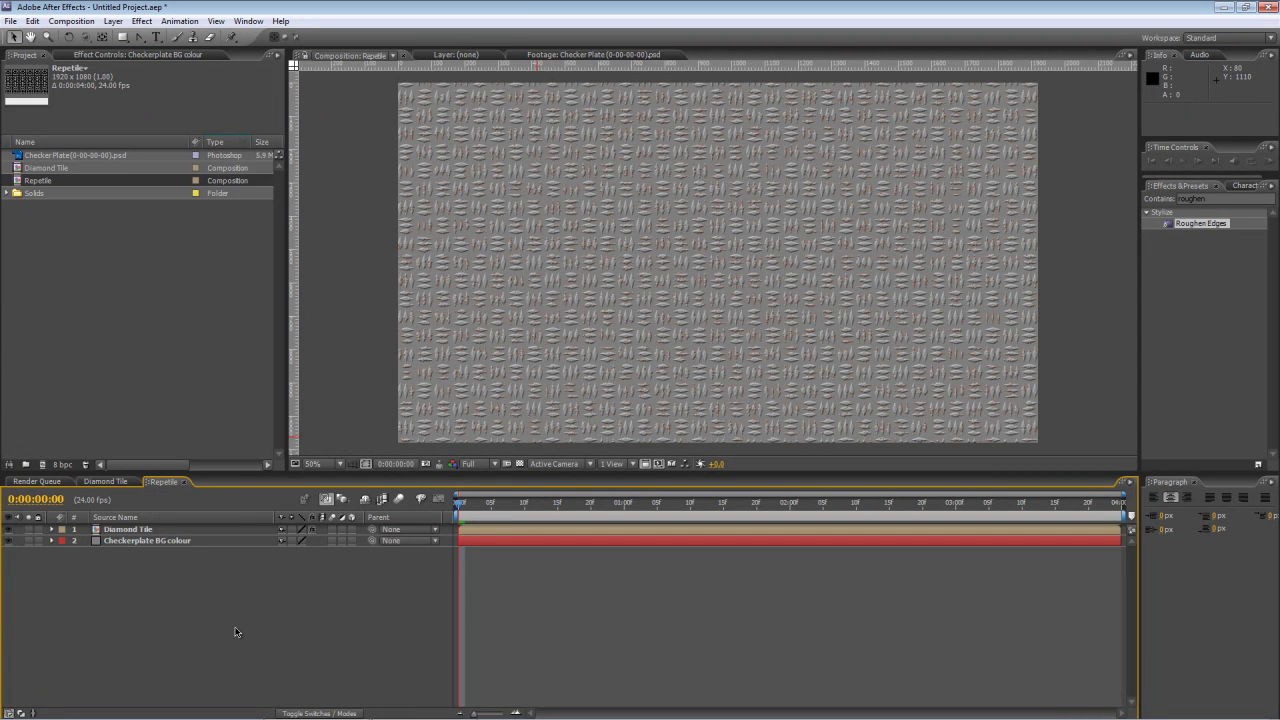
Step: Apply the Noise effect to the Checkerplate BG colour layer
{"action": "left_click", "coordinate": [188, 541]}
{"action": "key", "text": "ctrl+5"}
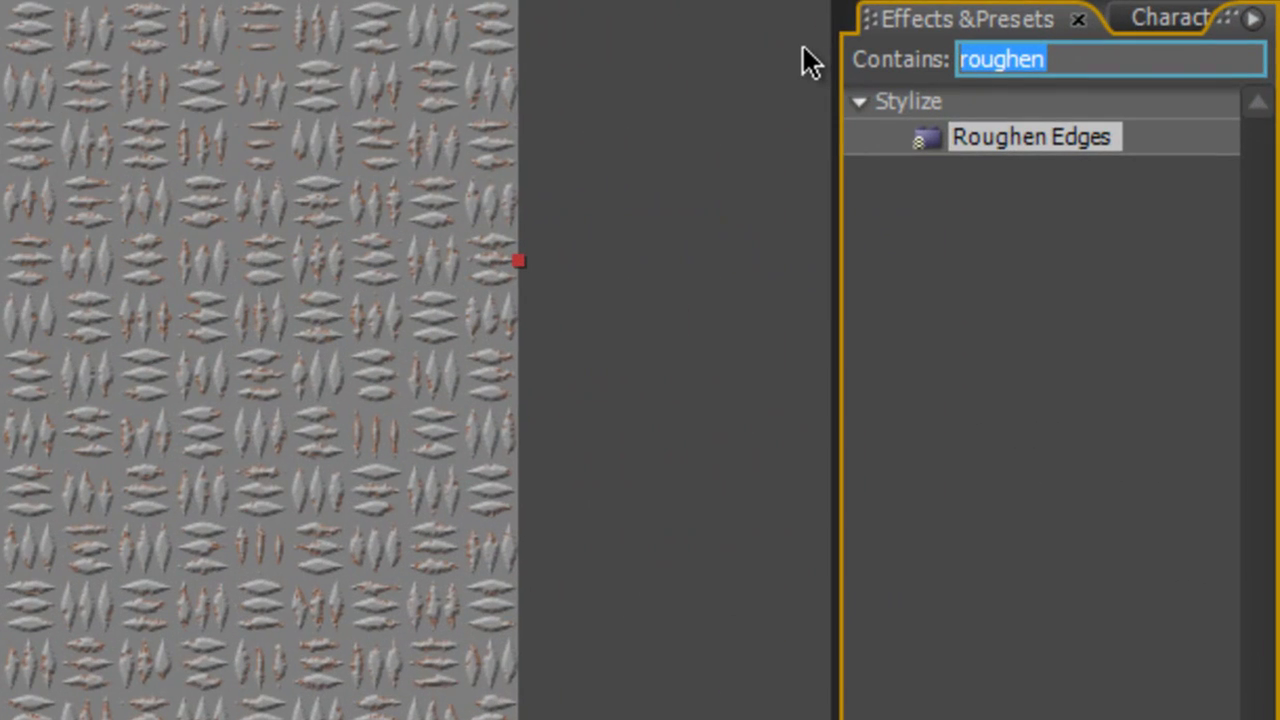
{"action": "type", "text": "noise"}
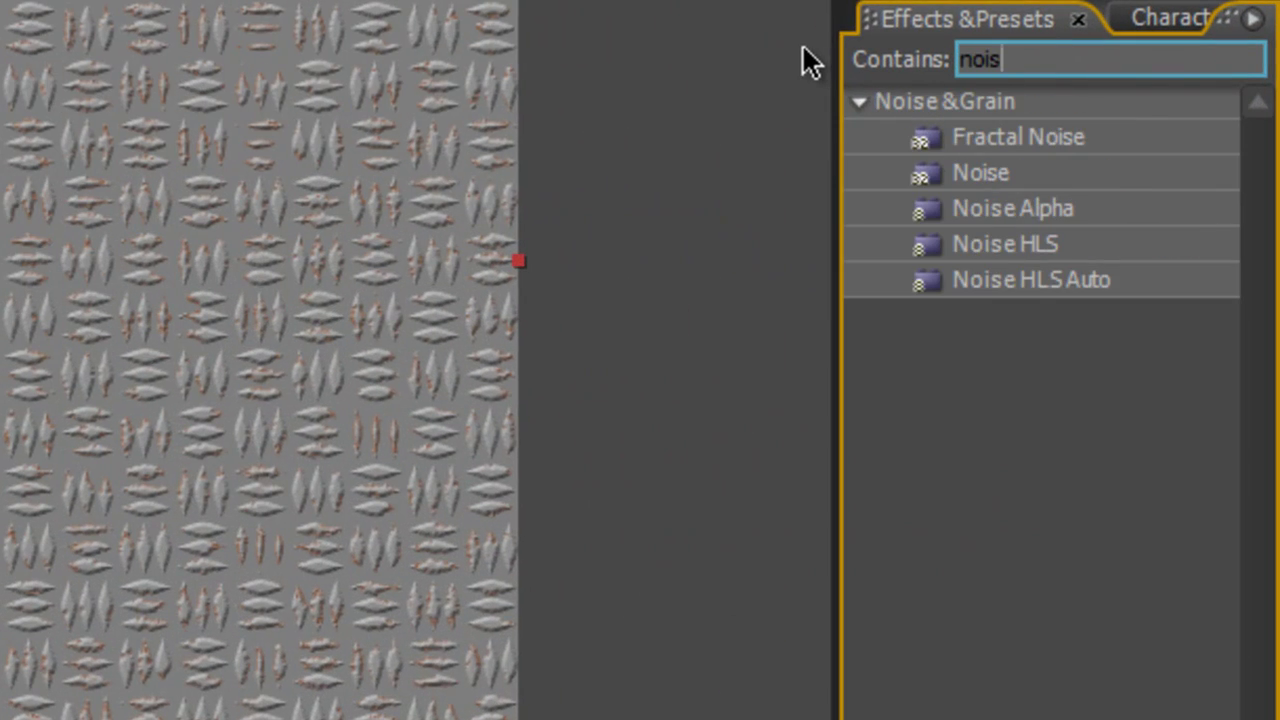
{"action": "left_click_drag", "start_coordinate": [985, 173], "coordinate": [676, 142]}
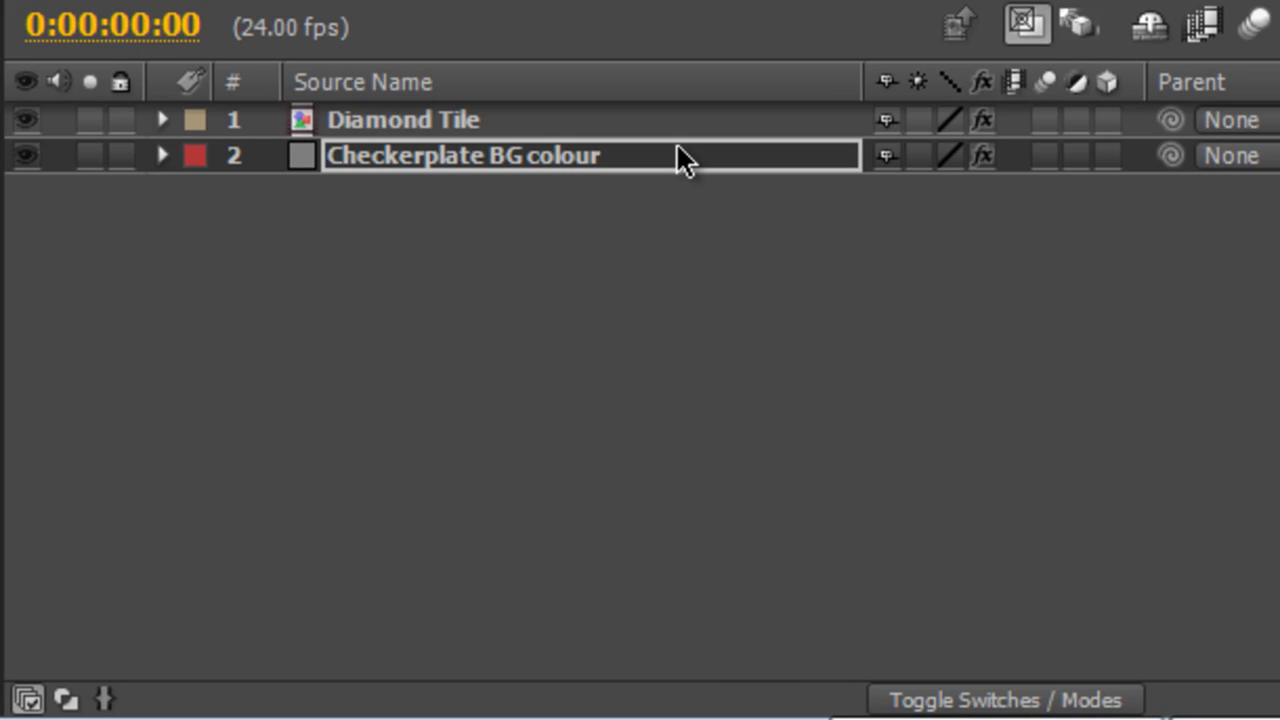
Step: Hide Diamond Tile and set Noise to 100% amount with colour noise turned off
{"action": "left_click", "coordinate": [26, 122]}
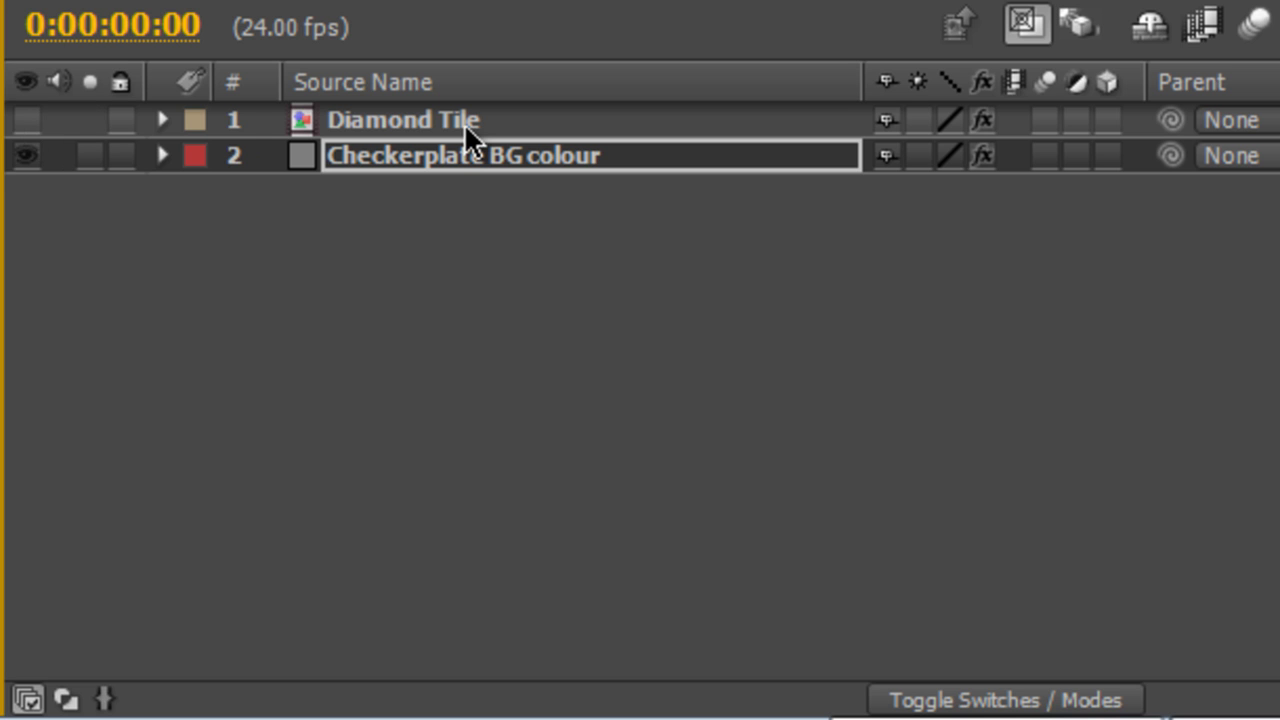
{"action": "left_click", "coordinate": [473, 160]}
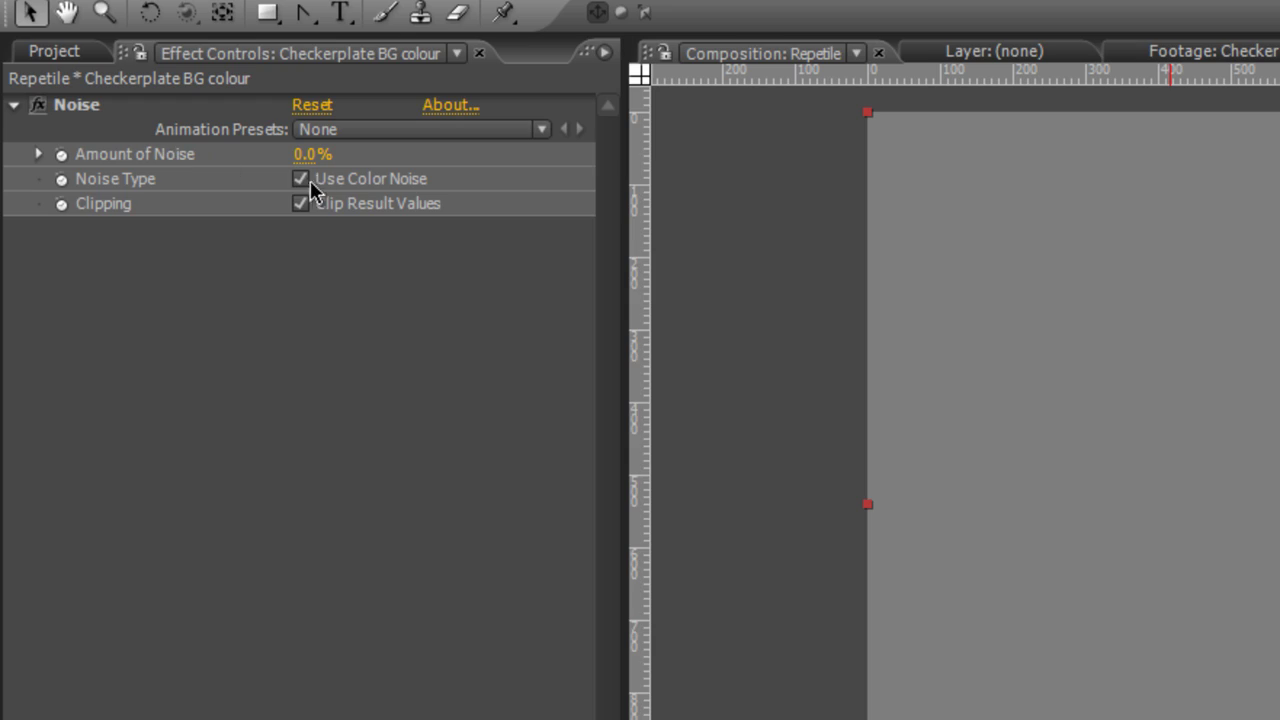
{"action": "left_click_drag", "start_coordinate": [300, 155], "coordinate": [640, 157]}
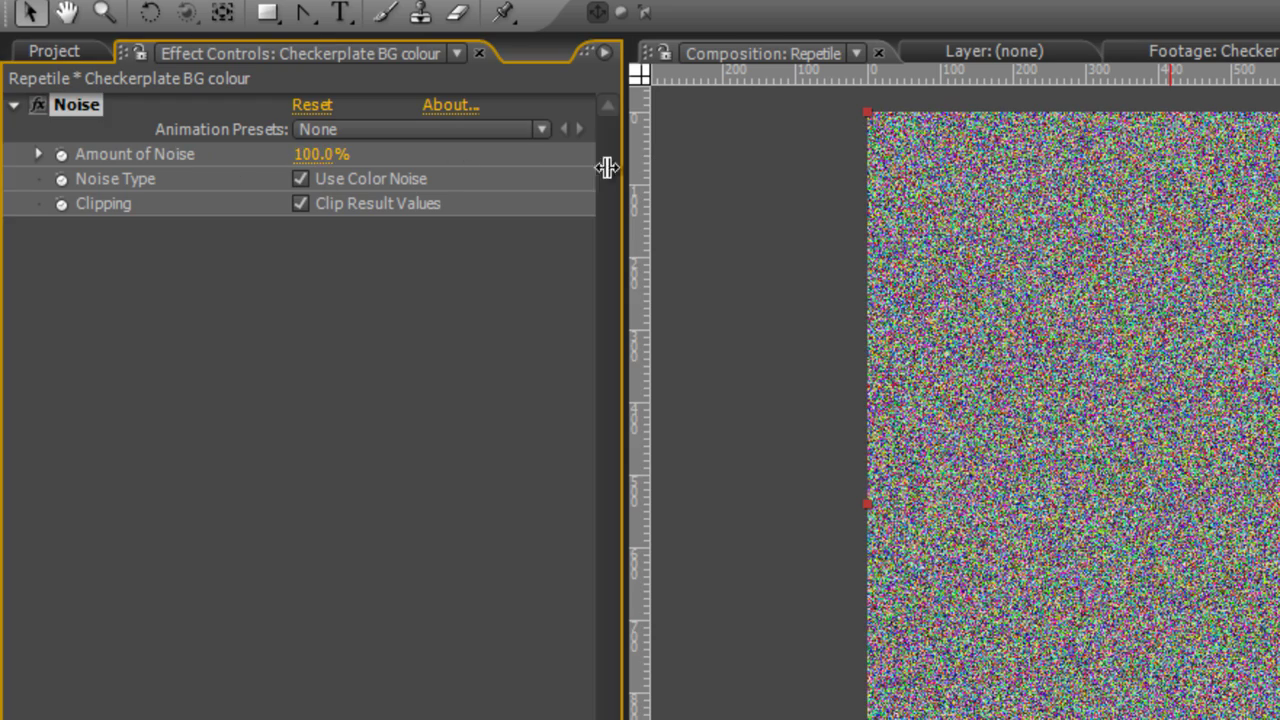
{"action": "left_click", "coordinate": [299, 179]}
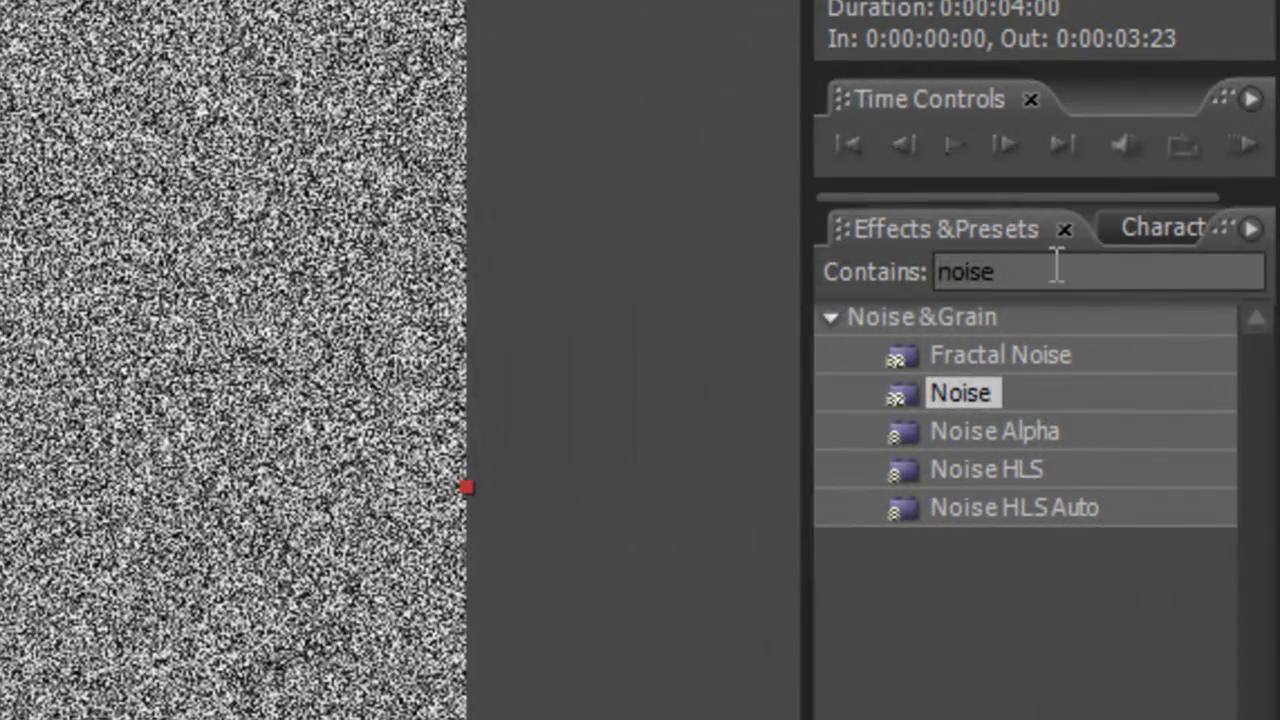
Step: Add Fast Blur to the noise with Horizontal dimensions, Repeat Edge Pixels on and Blurriness 150
{"action": "left_click", "coordinate": [1056, 268]}
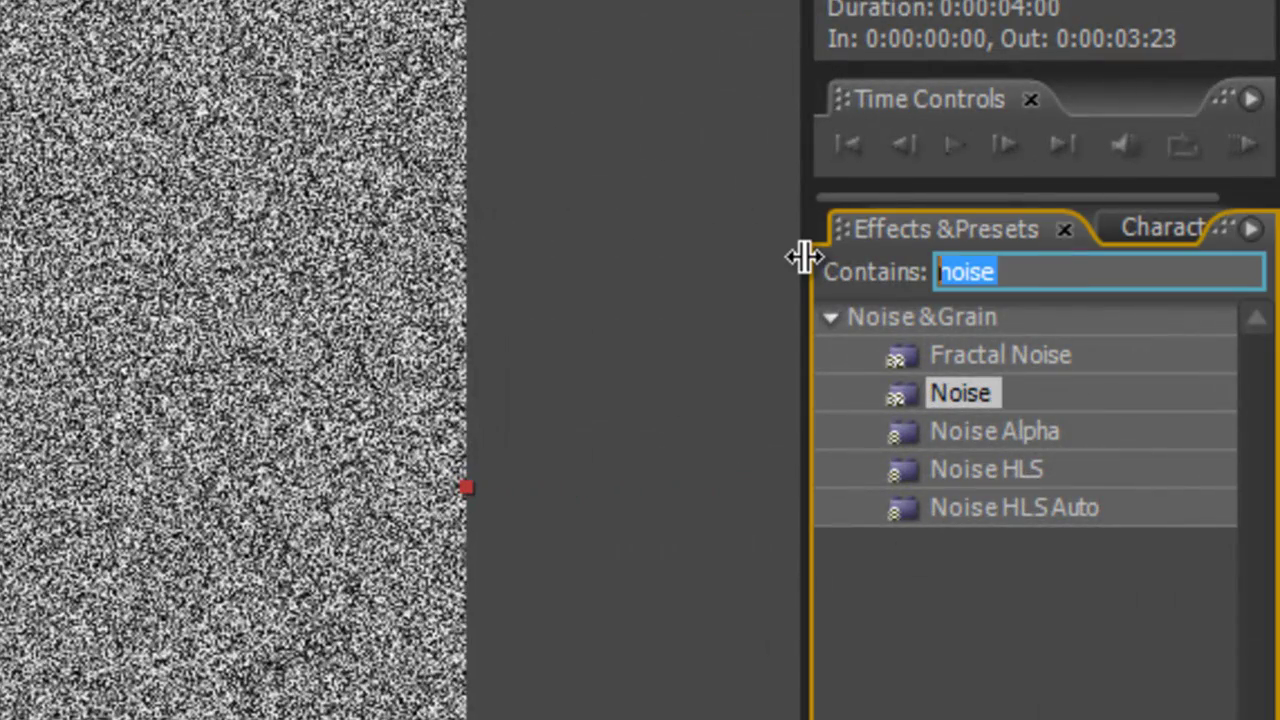
{"action": "type", "text": "fast blur"}
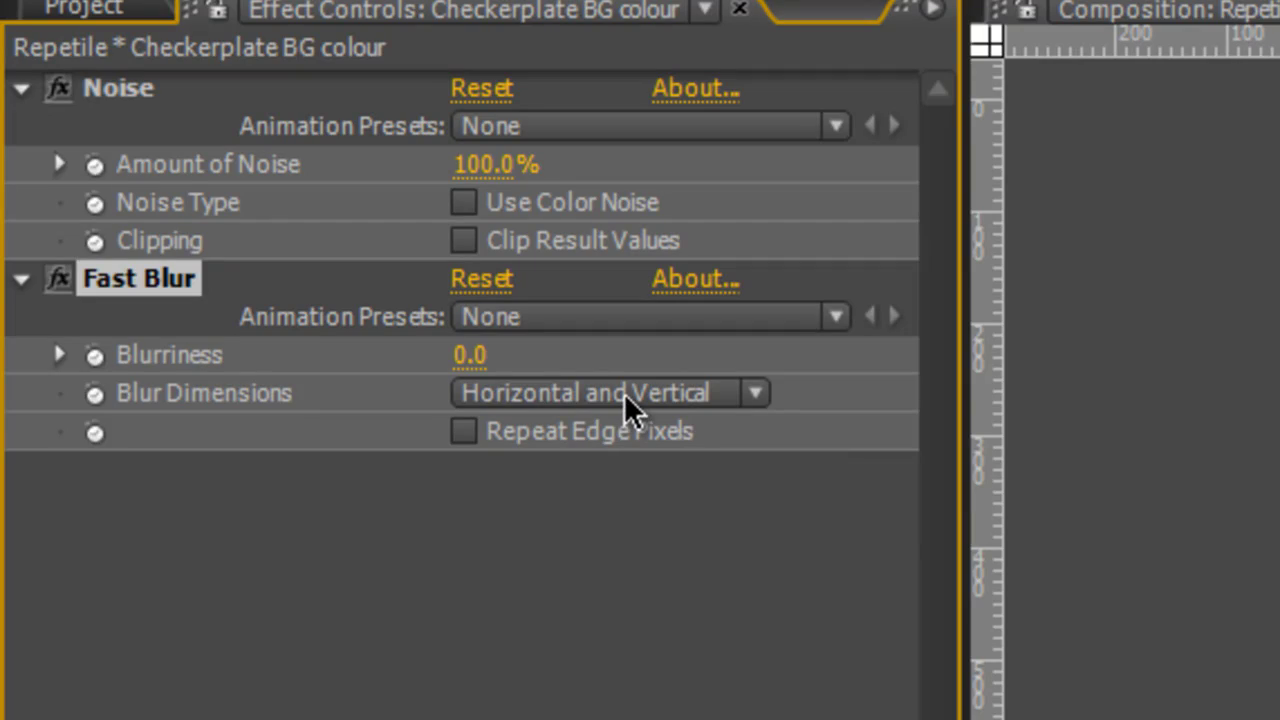
{"action": "left_click", "coordinate": [624, 393]}
{"action": "left_click", "coordinate": [633, 455]}
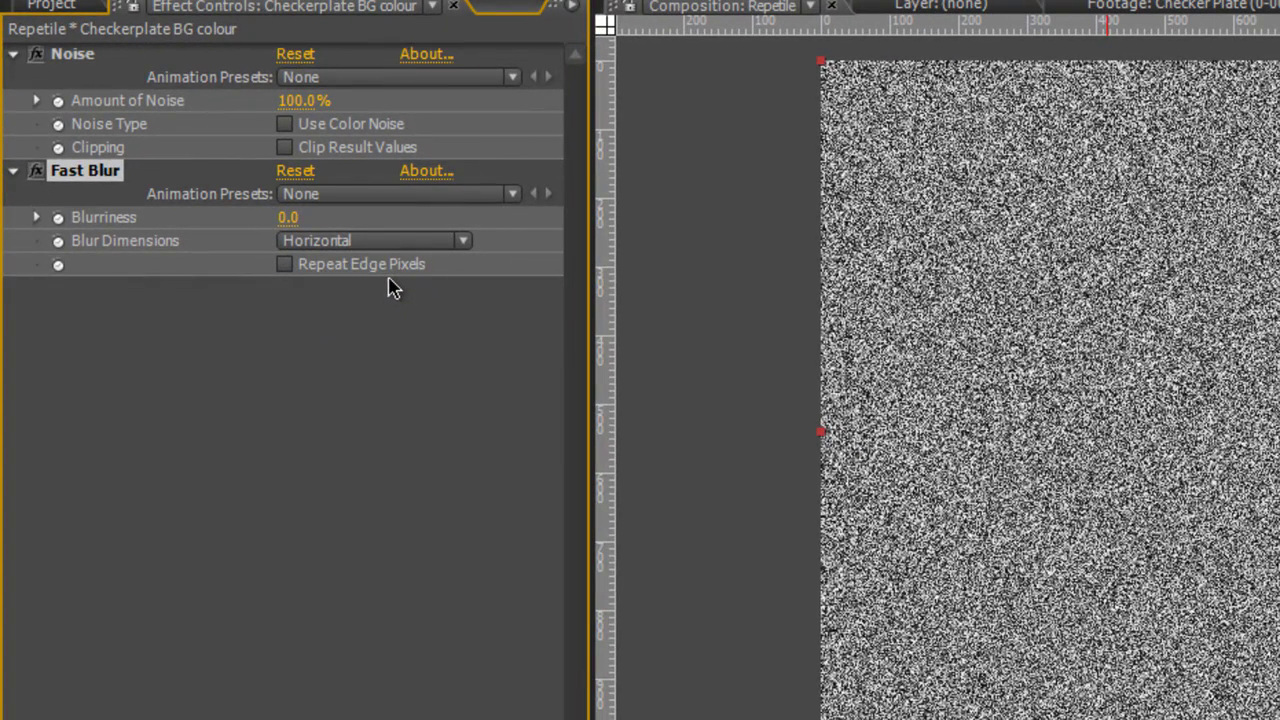
{"action": "left_click", "coordinate": [285, 265]}
{"action": "left_click_drag", "start_coordinate": [287, 217], "coordinate": [501, 221]}
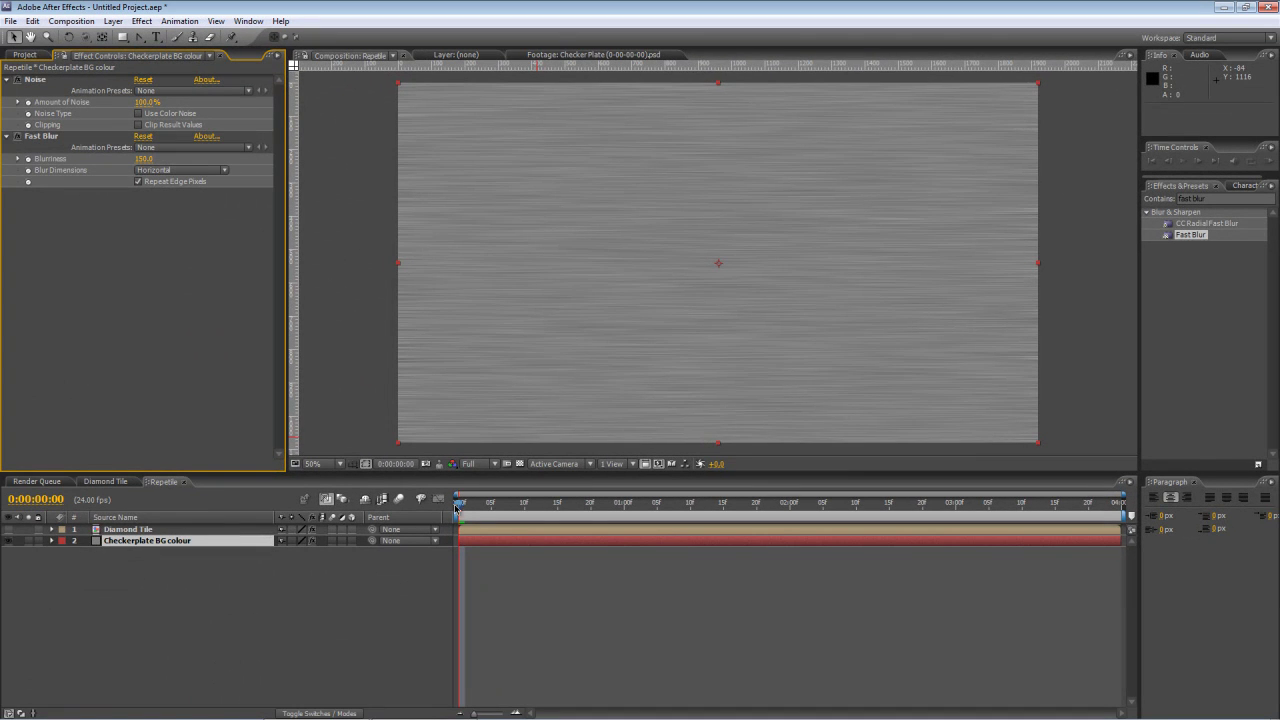
{"action": "mouse_move", "coordinate": [459, 505]}
{"action": "left_mouse_down"}
{"action": "mouse_move", "coordinate": [651, 512]}
{"action": "mouse_move", "coordinate": [452, 516]}
{"action": "left_mouse_up"}
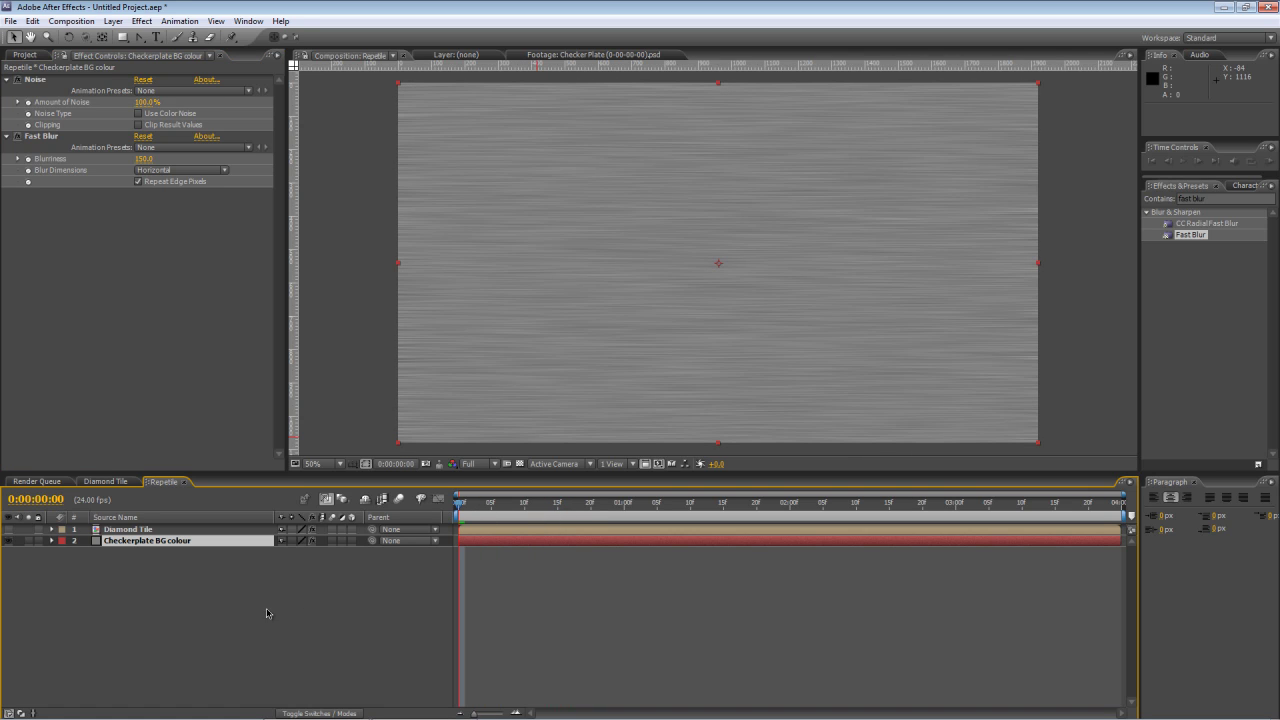
Step: Pre-compose Checkerplate BG colour into 'Brushed Metal', moving all attributes into the new composition
{"action": "left_click", "coordinate": [197, 543]}
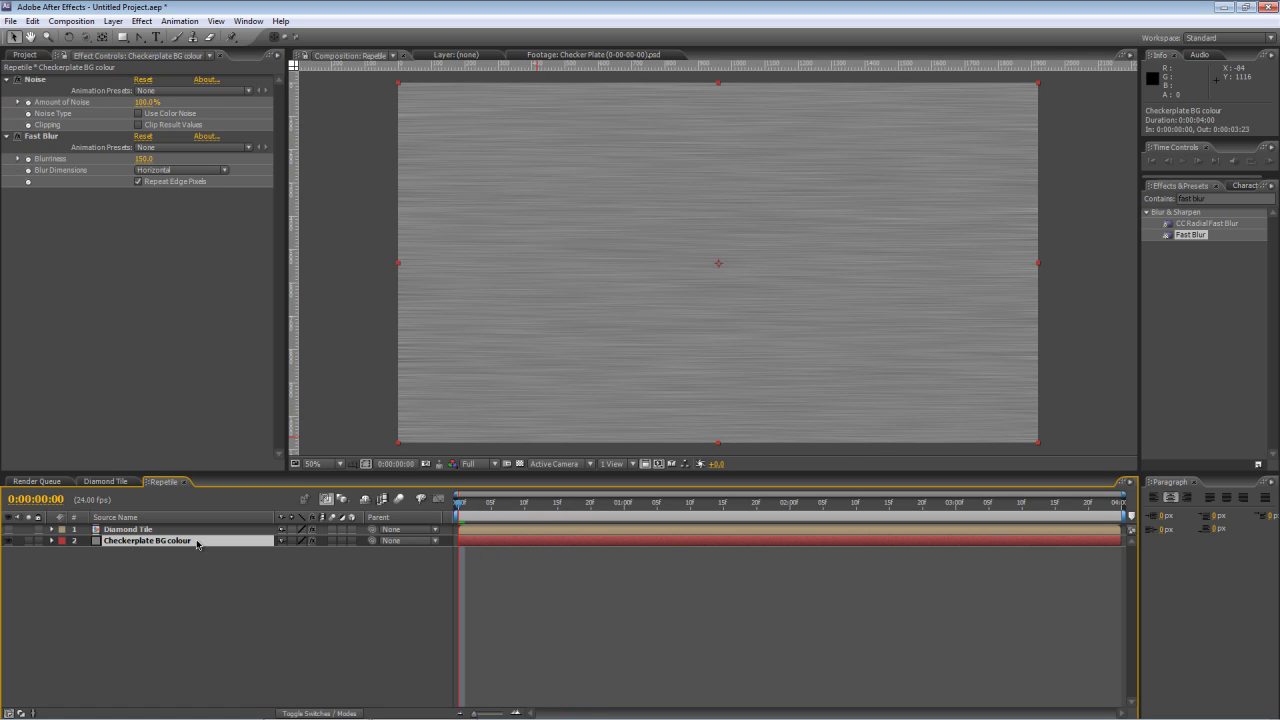
{"action": "key", "text": "ctrl+shift+c"}
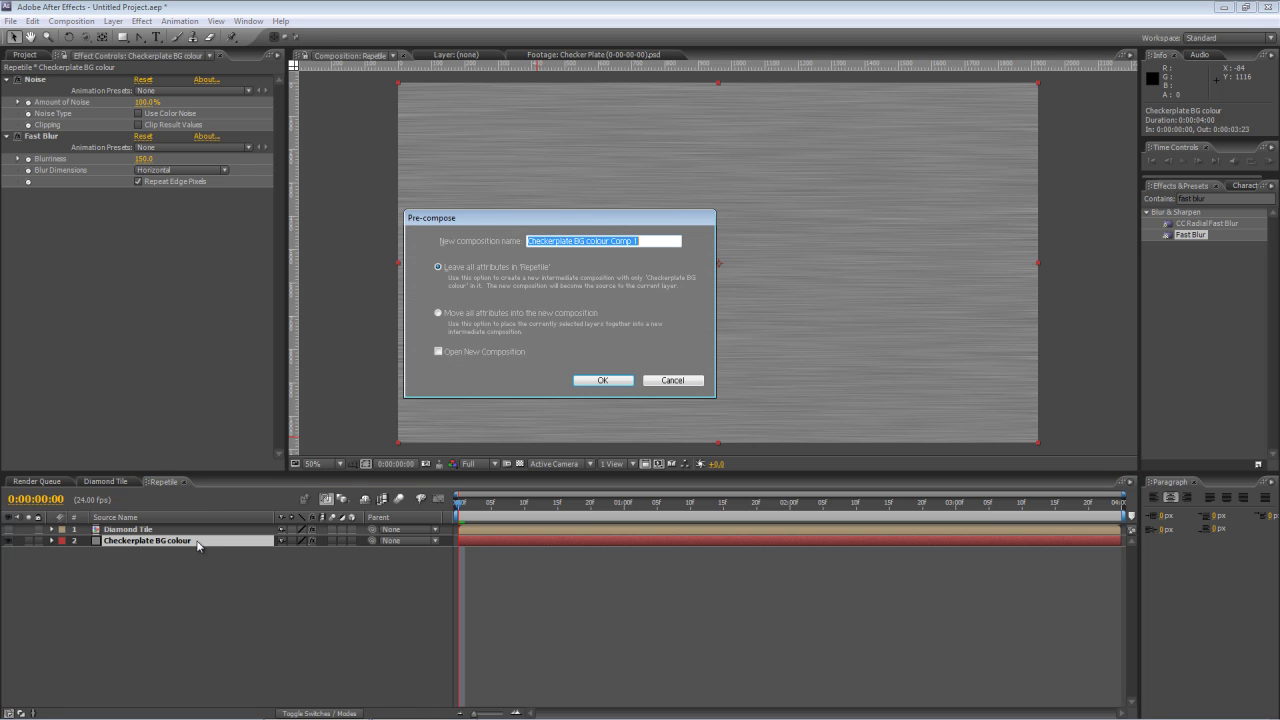
{"action": "key", "text": "BackSpace"}
{"action": "type", "text": "Brushed Metal"}
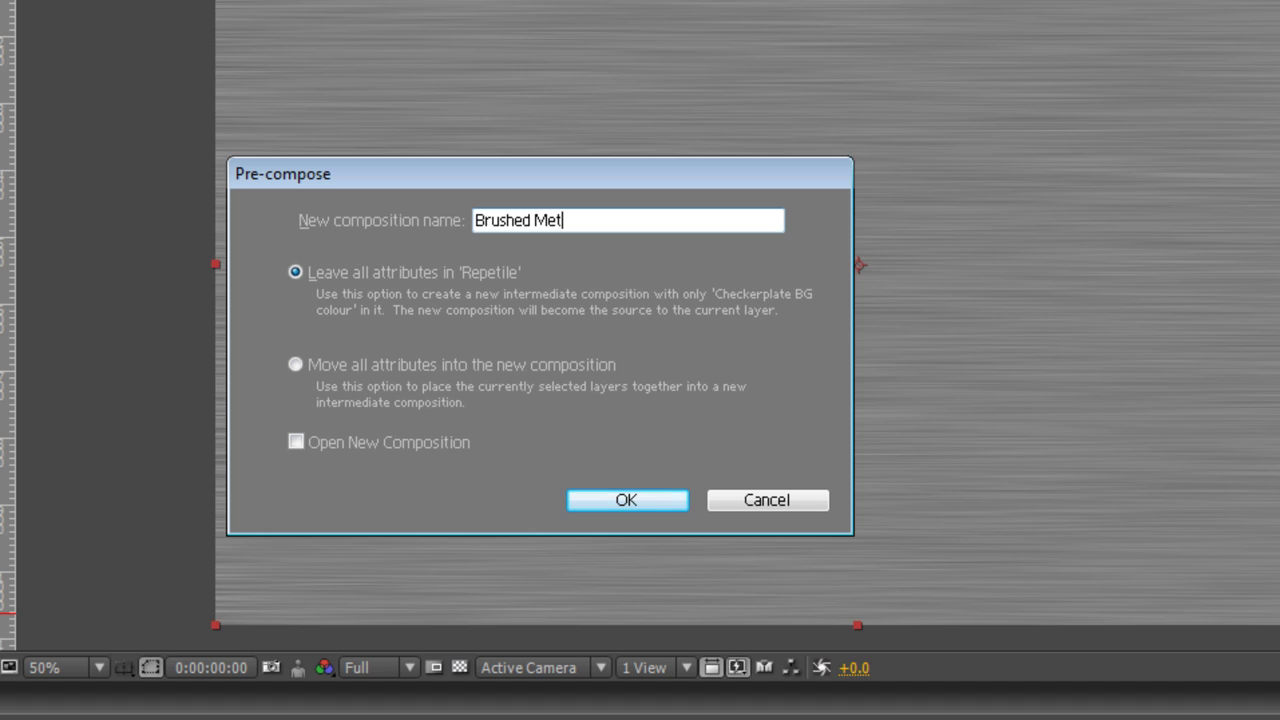
{"action": "left_click", "coordinate": [380, 366]}
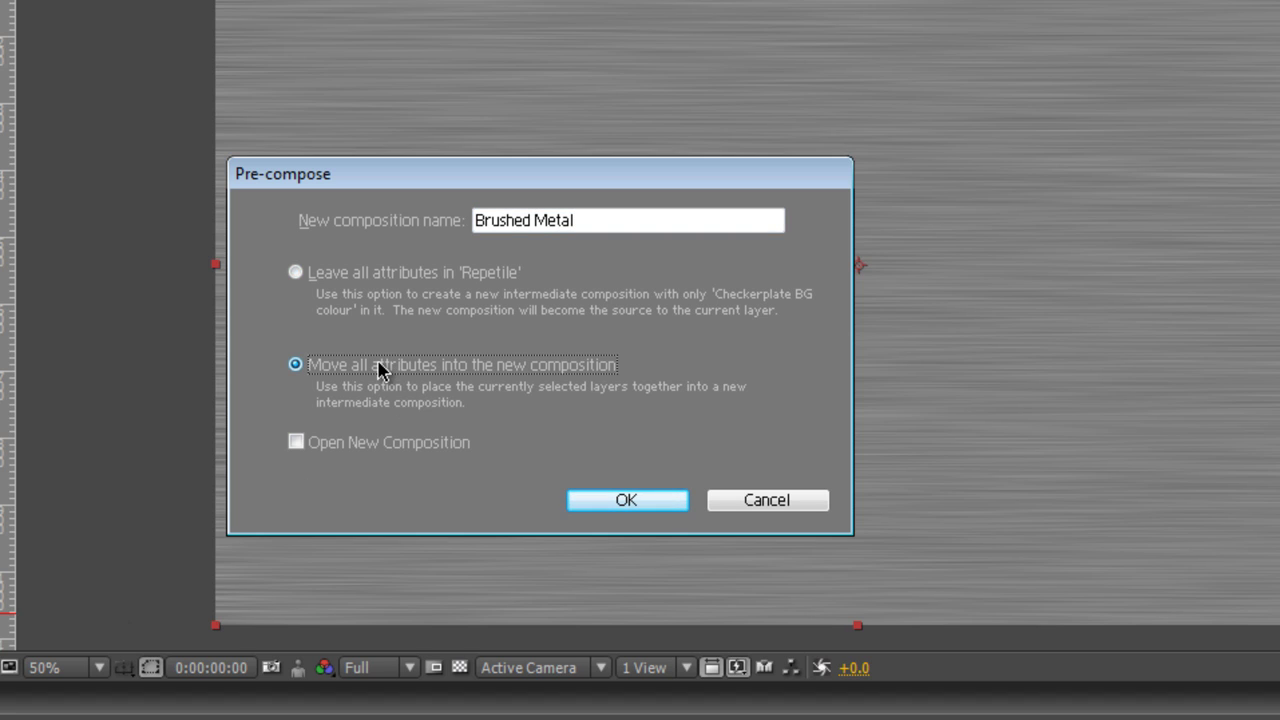
{"action": "left_click", "coordinate": [645, 505]}
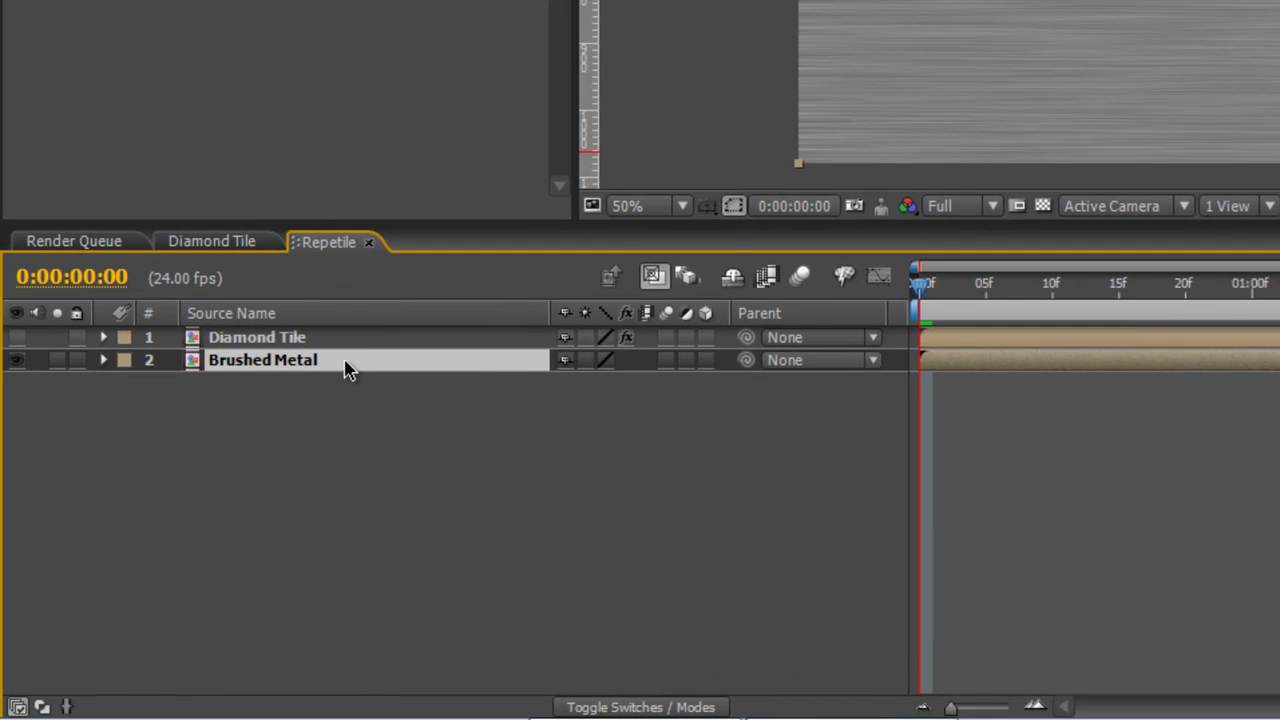
Step: Freeze the Brushed Metal layer on a single frame and verify it stays still over time
{"action": "right_click", "coordinate": [346, 368]}
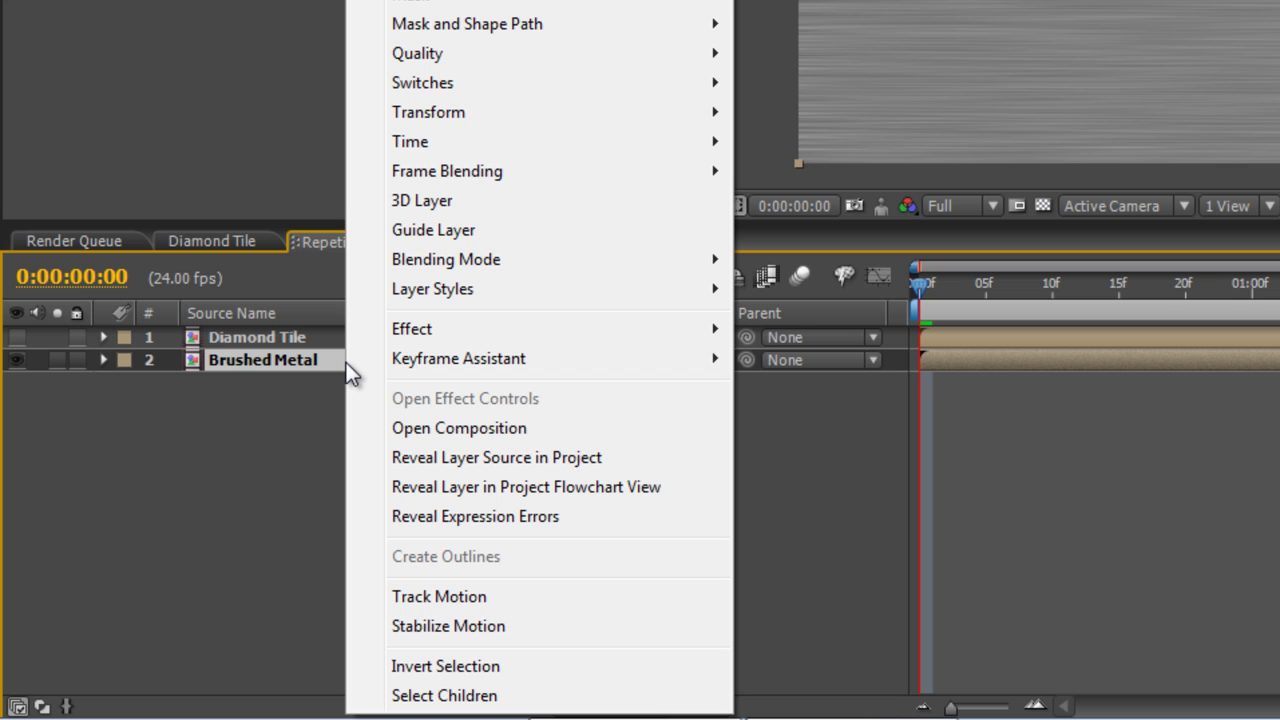
{"action": "mouse_move", "coordinate": [437, 146]}
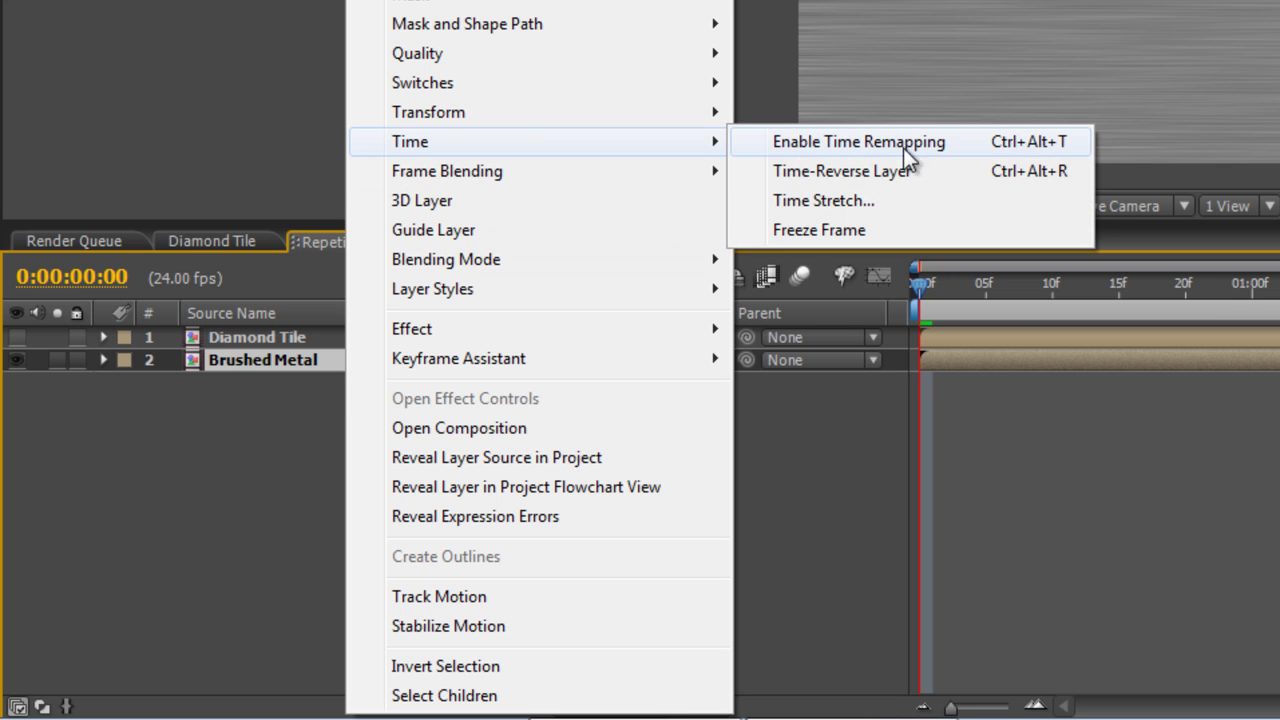
{"action": "left_click", "coordinate": [903, 228]}
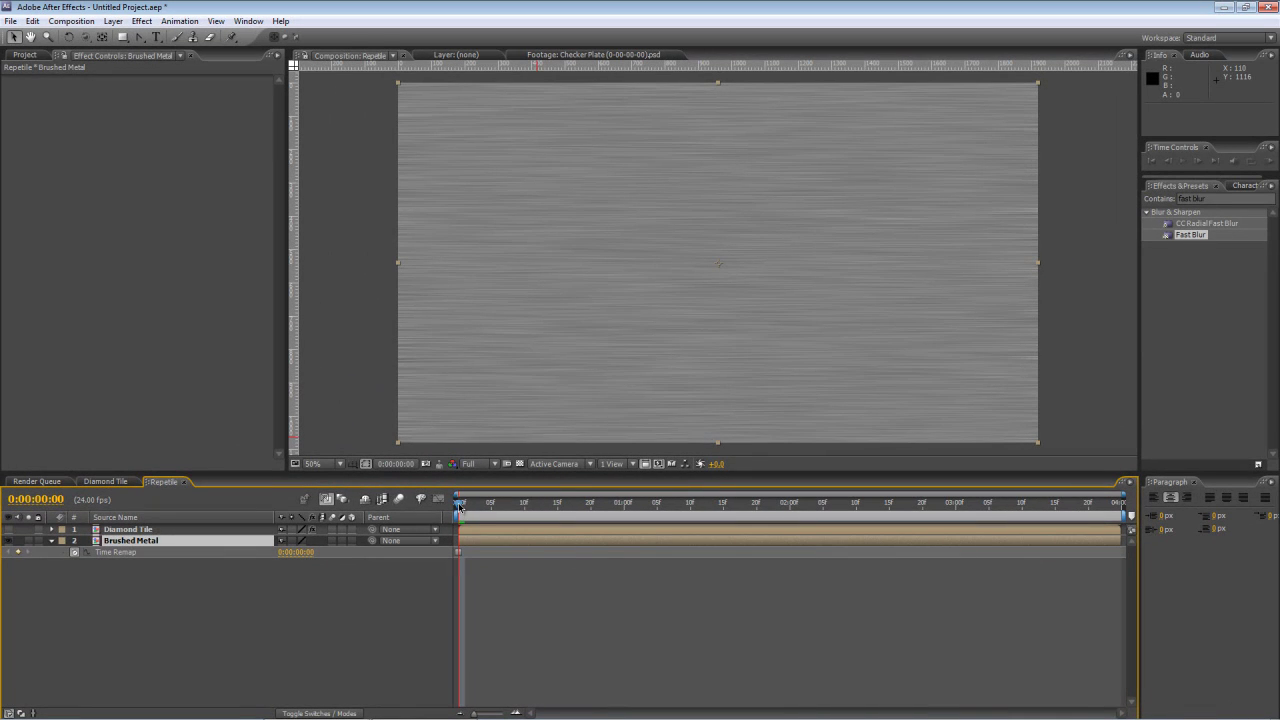
{"action": "mouse_move", "coordinate": [459, 507]}
{"action": "left_mouse_down"}
{"action": "mouse_move", "coordinate": [752, 520]}
{"action": "mouse_move", "coordinate": [459, 510]}
{"action": "left_mouse_up"}
{"action": "left_click", "coordinate": [194, 619]}
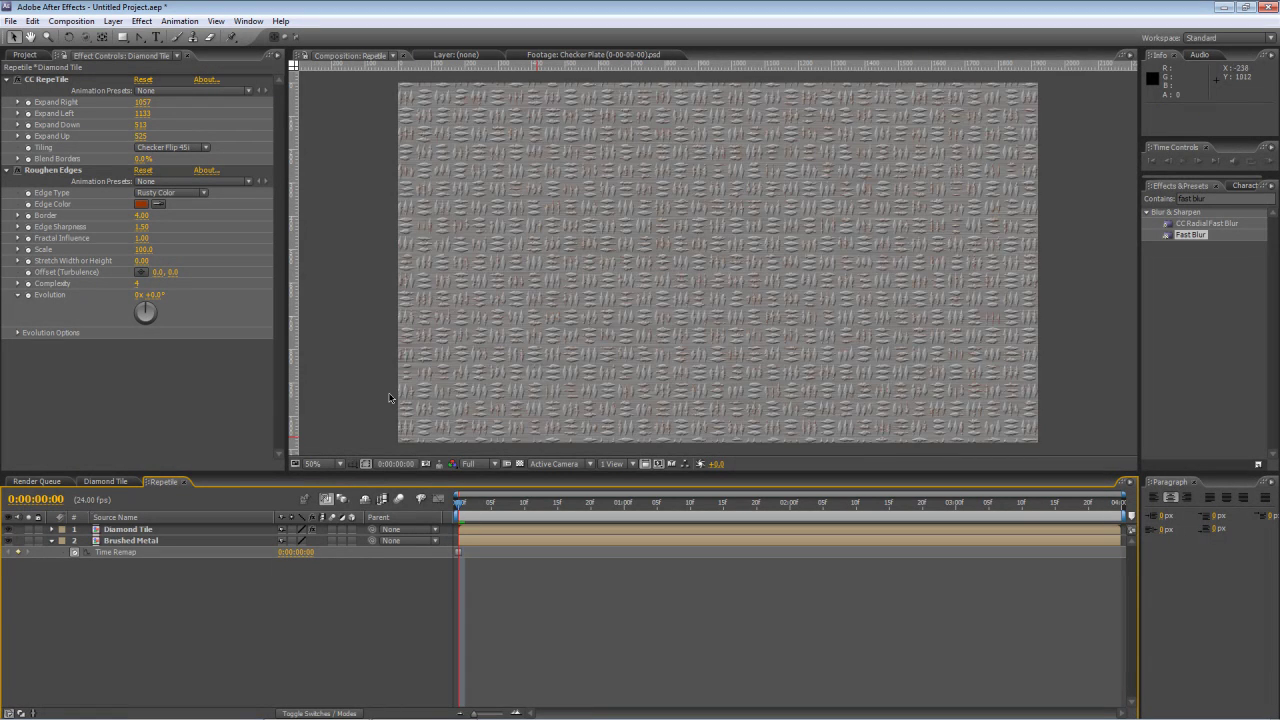
Step: Set Diamond Tile's blending mode to Darken, inspect the plates over the brushed metal, and select Brushed Metal
{"action": "scroll", "coordinate": [603, 326], "scroll_direction": "up", "scroll_amount": 2}
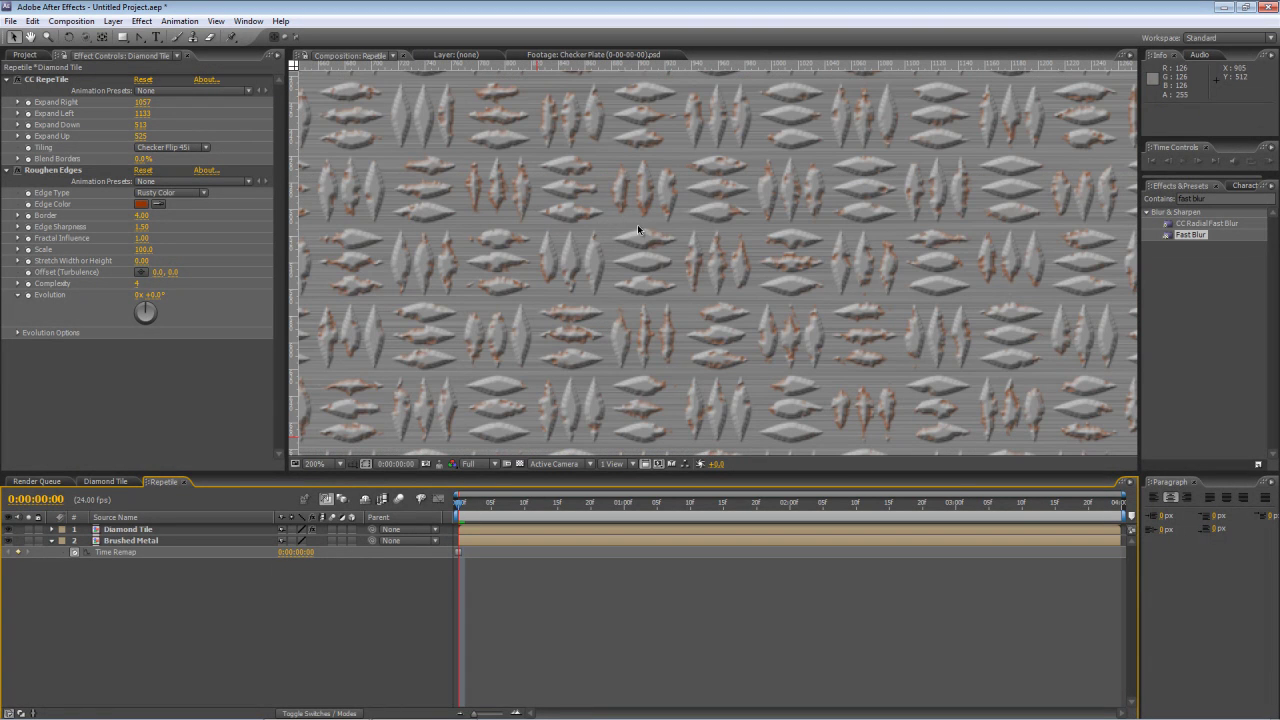
{"action": "left_click", "coordinate": [152, 530]}
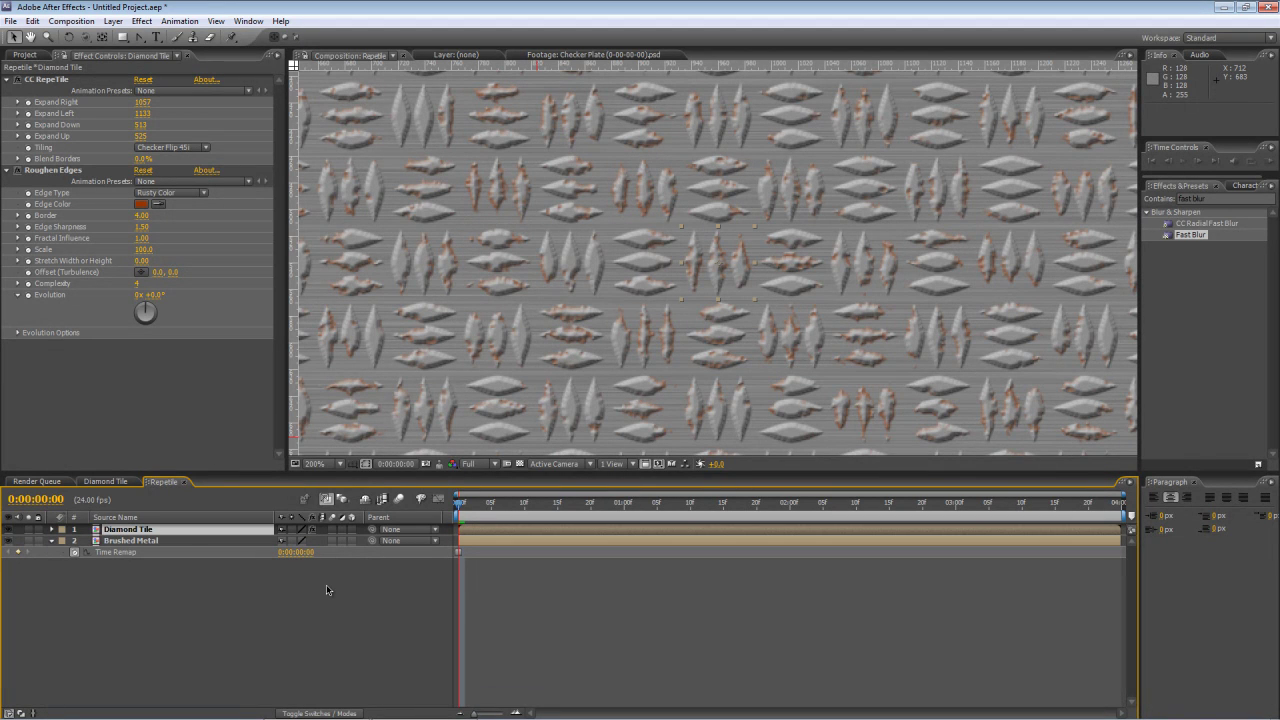
{"action": "right_click", "coordinate": [217, 531]}
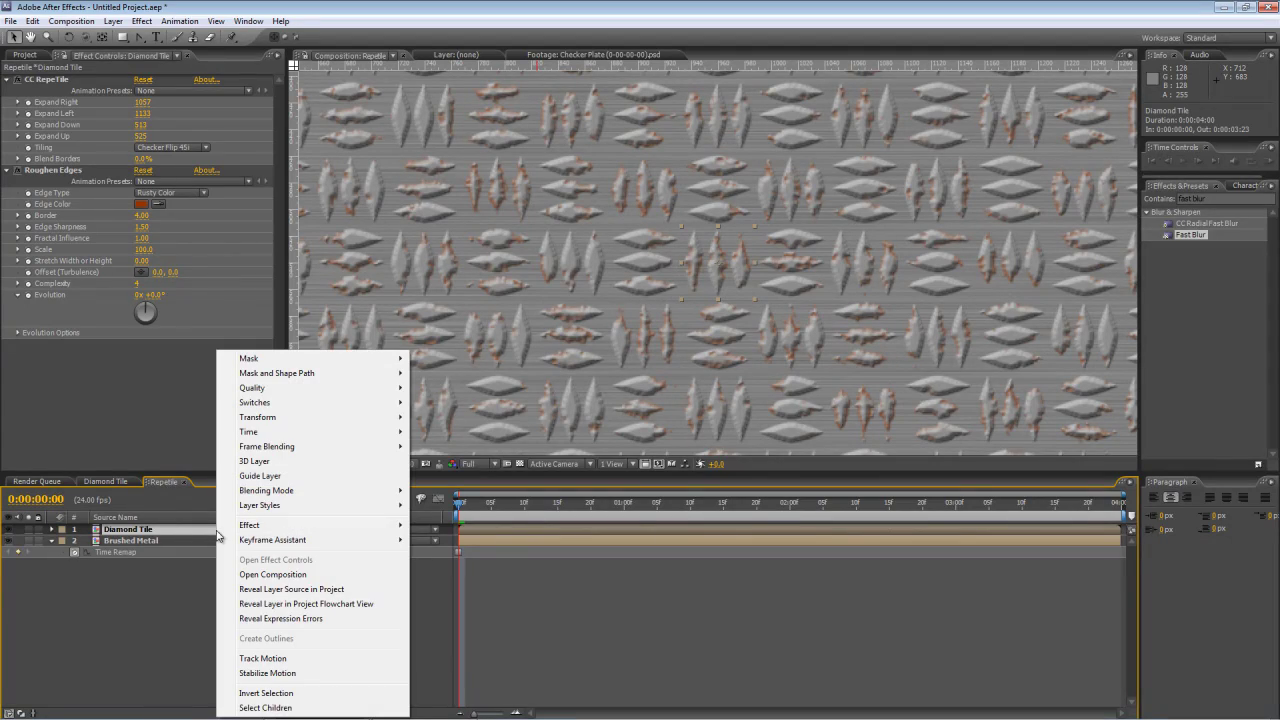
{"action": "mouse_move", "coordinate": [370, 490]}
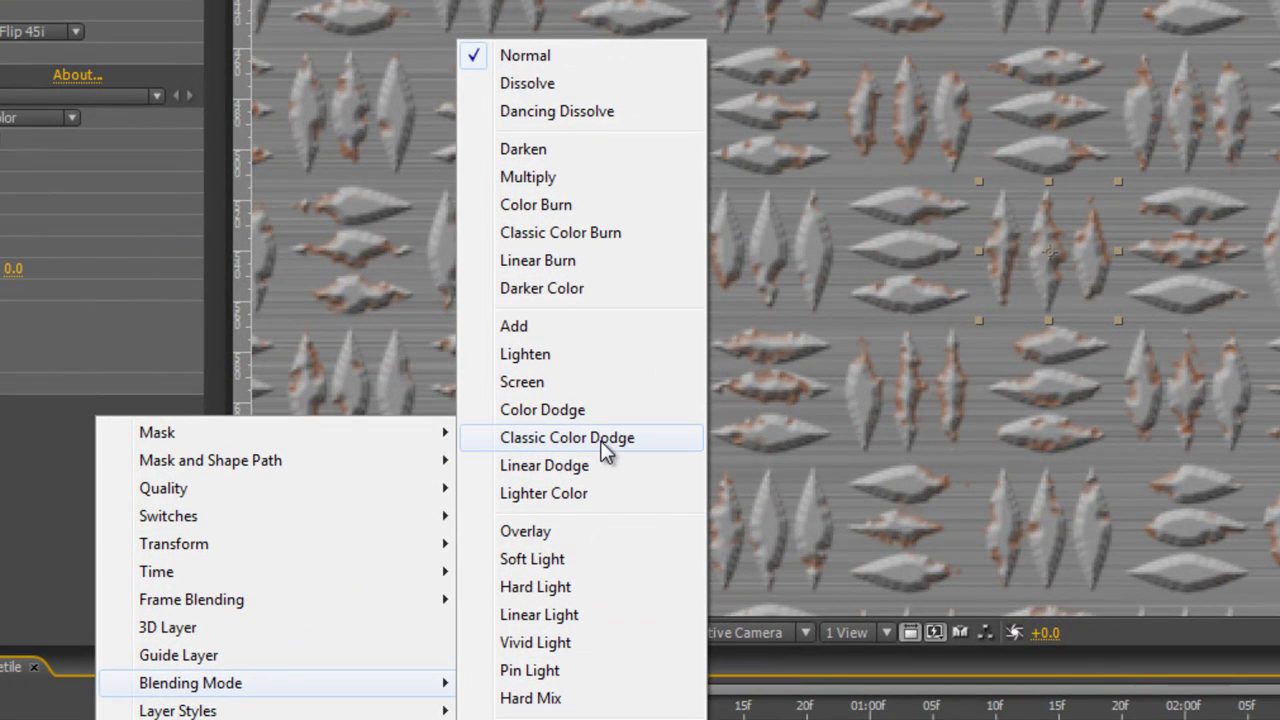
{"action": "left_click", "coordinate": [557, 160]}
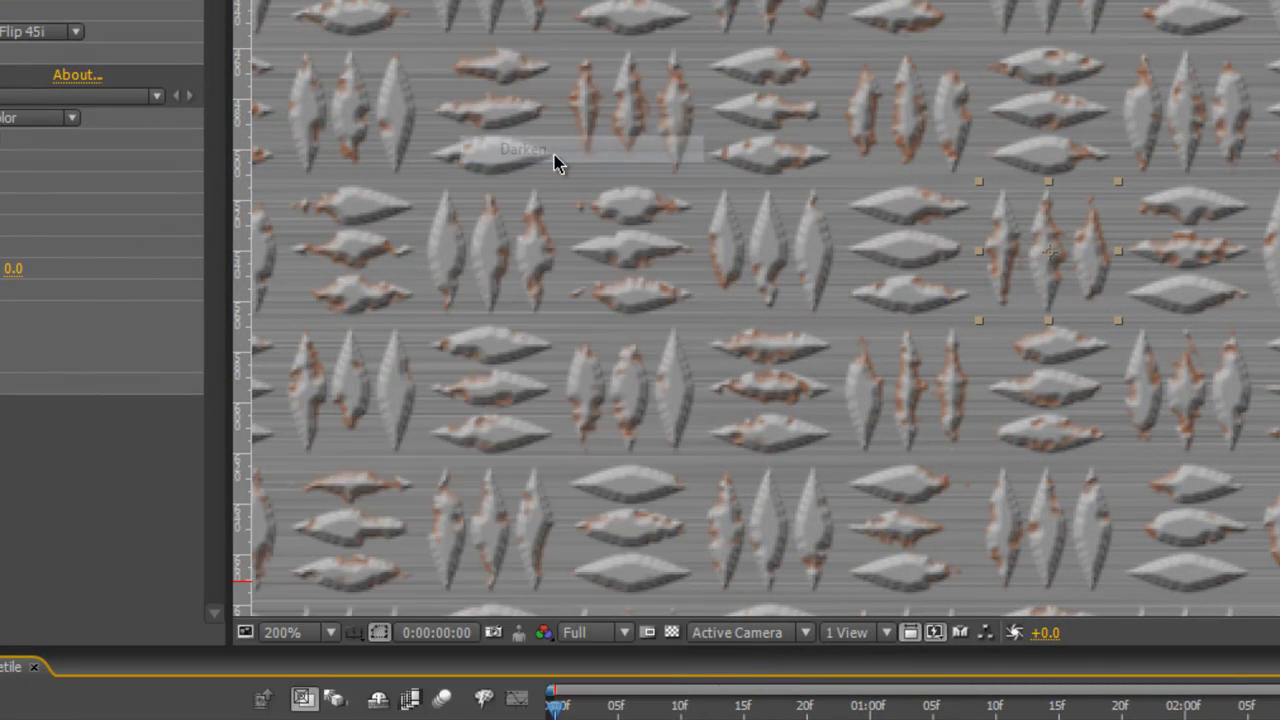
{"action": "scroll", "coordinate": [737, 347], "scroll_direction": "up", "scroll_amount": 2}
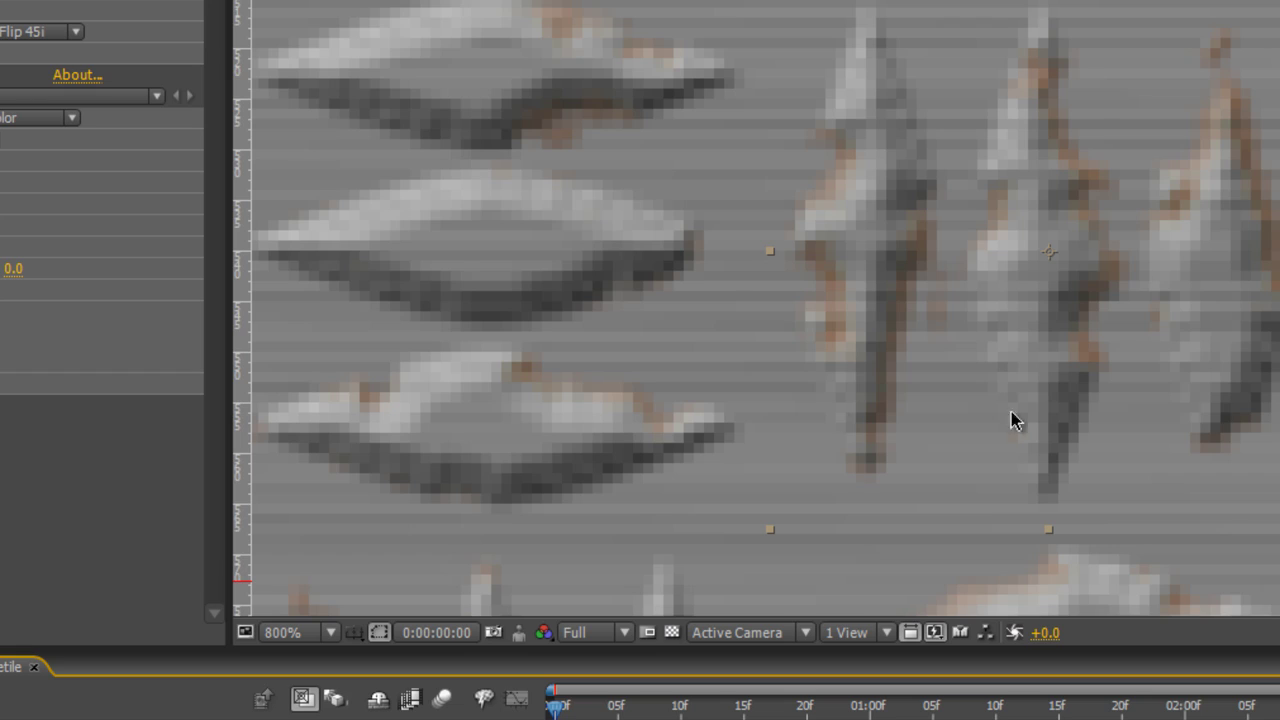
{"action": "scroll", "coordinate": [1006, 243], "scroll_direction": "down", "scroll_amount": 8}
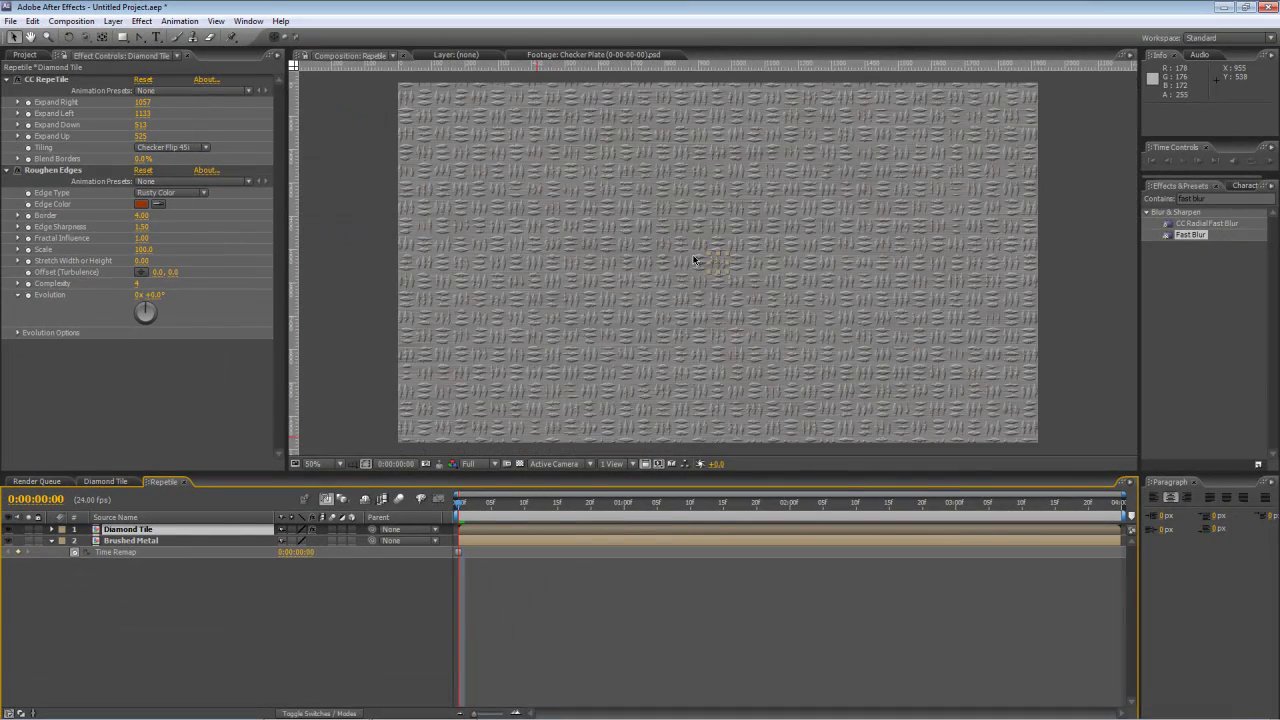
{"action": "left_click", "coordinate": [280, 612]}
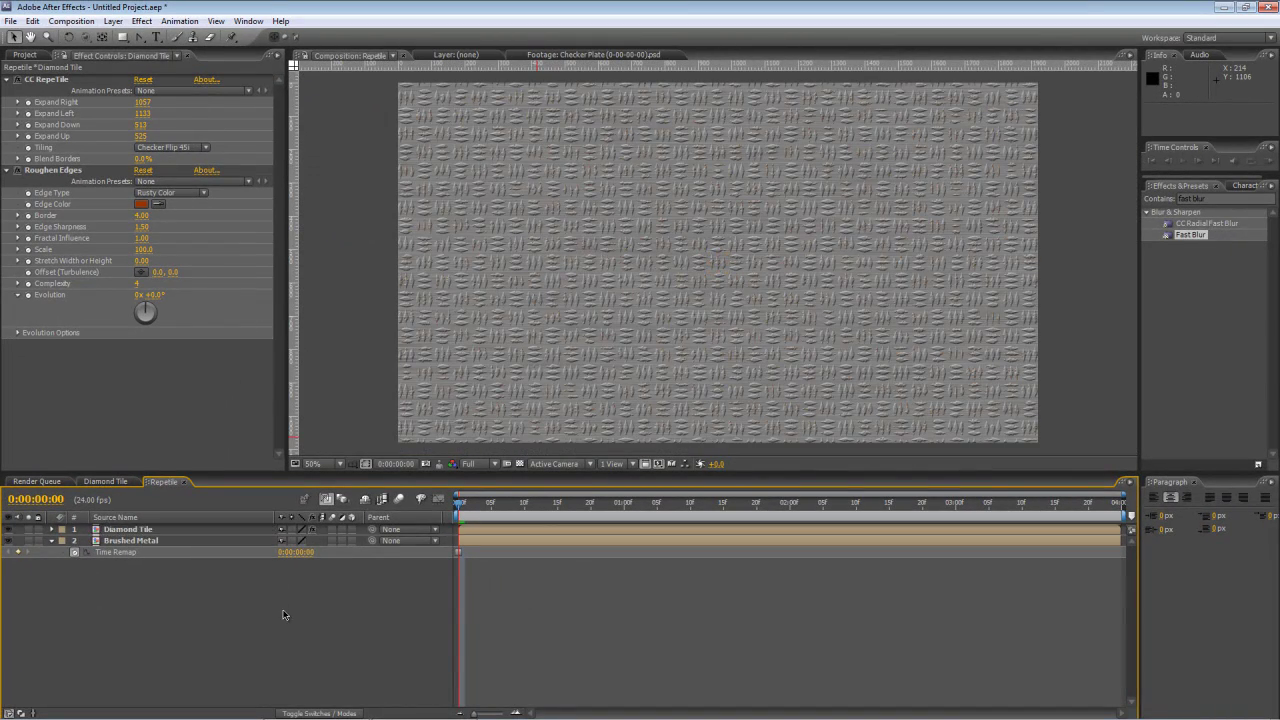
{"action": "left_click", "coordinate": [193, 543]}
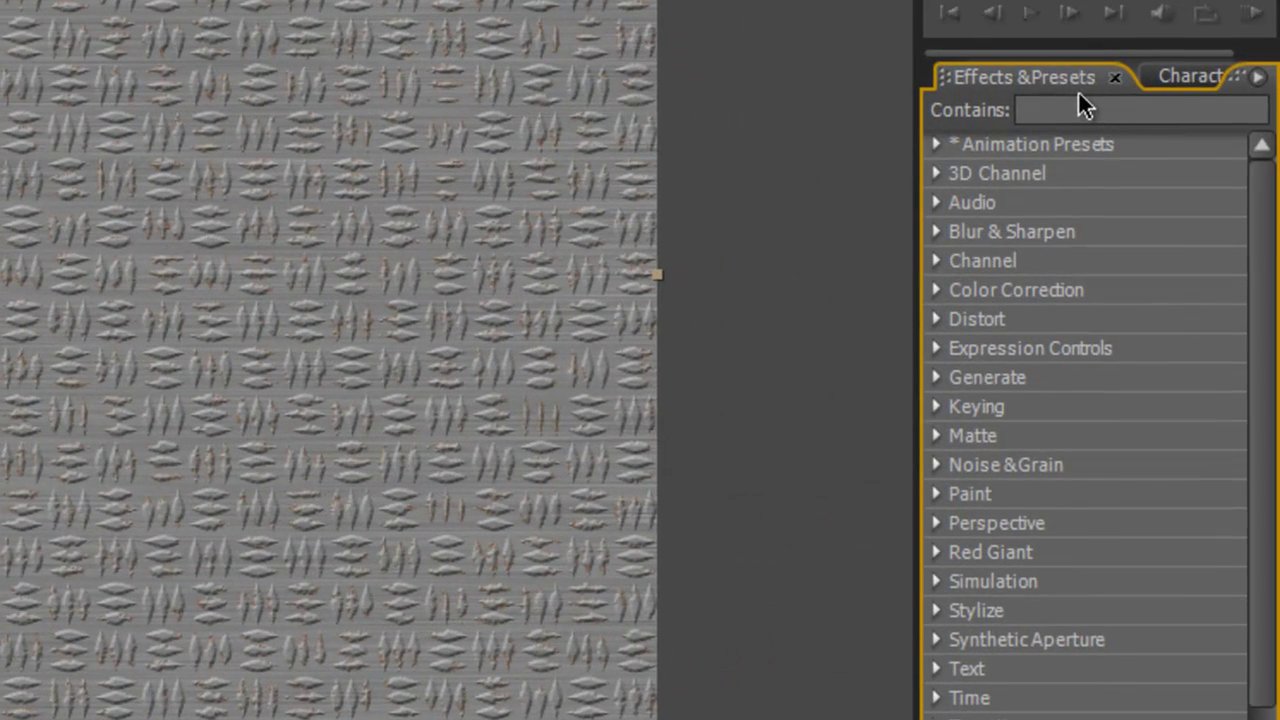
Step: Add Fractal Noise to Brushed Metal with Contrast 50 and Soft Light blending mode
{"action": "left_click", "coordinate": [1083, 111]}
{"action": "type", "text": "fractal"}
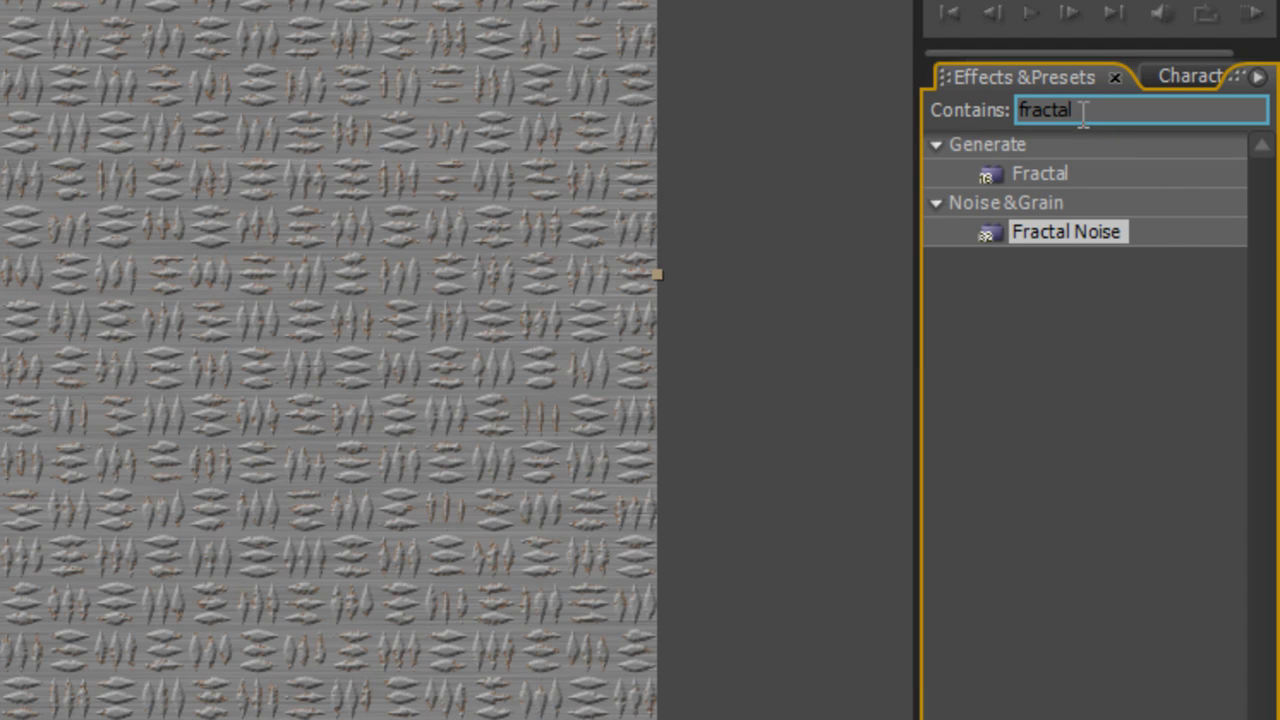
{"action": "left_click", "coordinate": [1126, 226]}
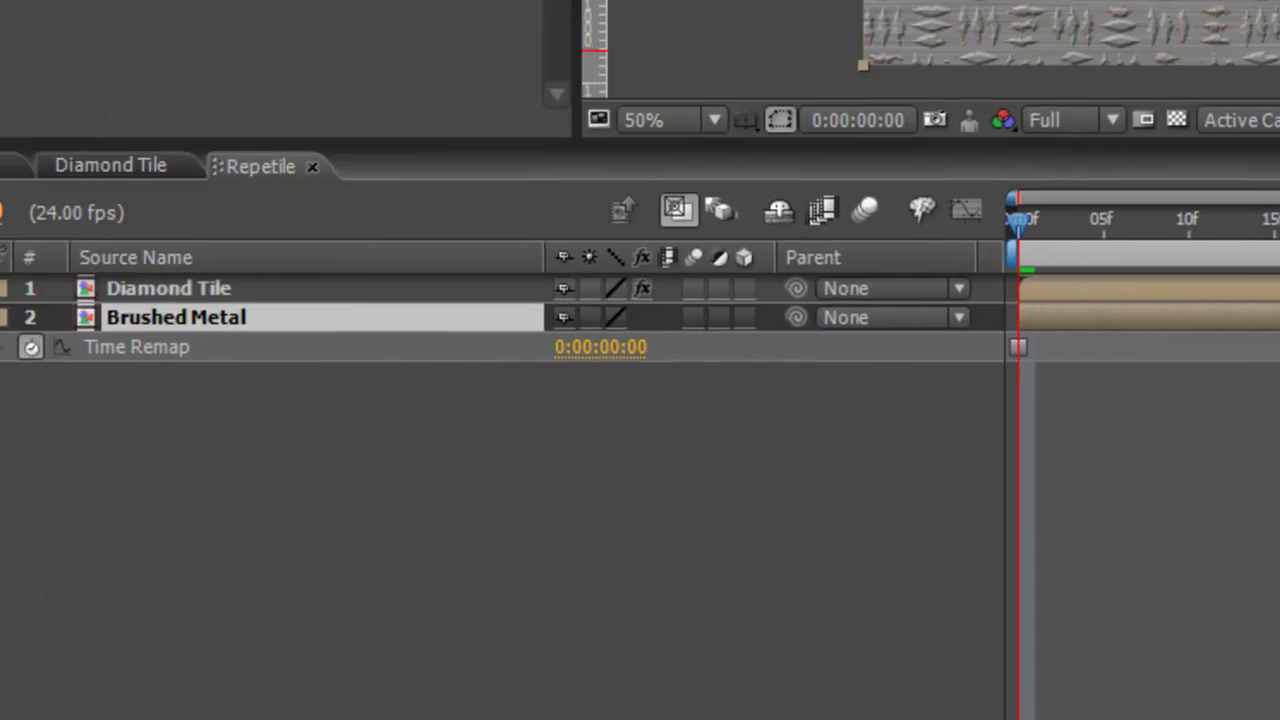
{"action": "left_click_drag", "start_coordinate": [435, 316], "coordinate": [427, 316]}
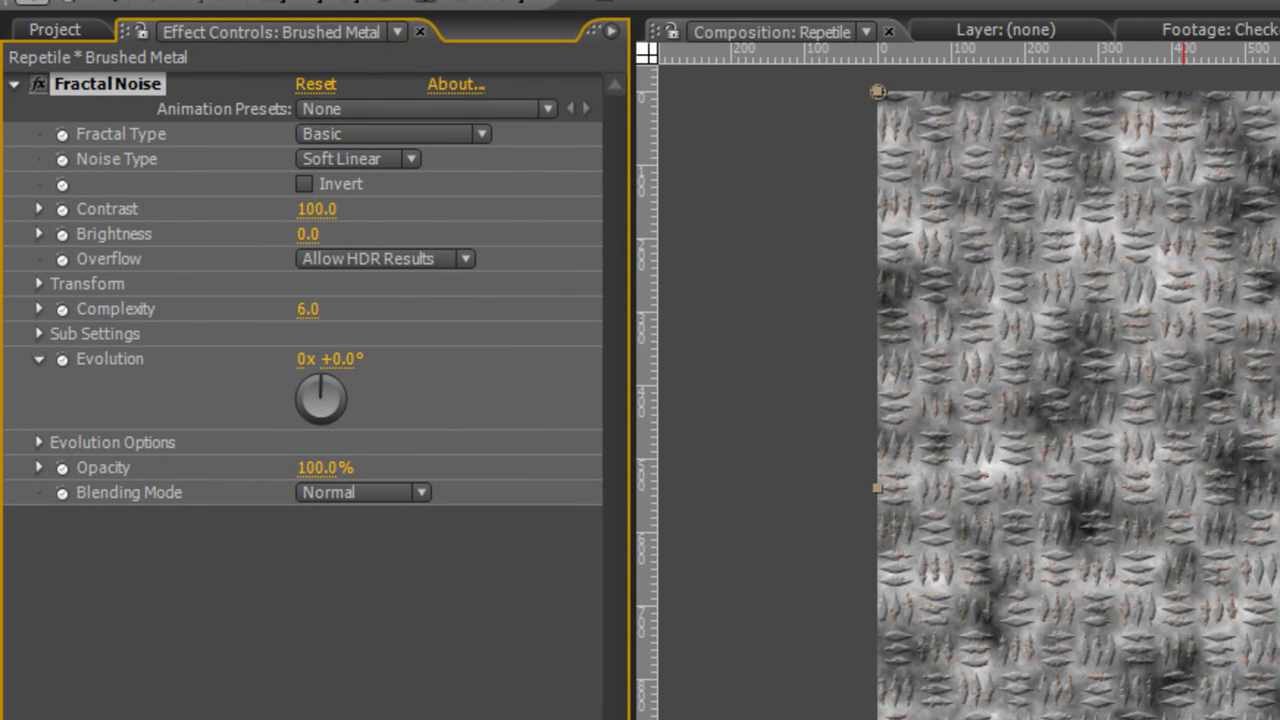
{"action": "left_click", "coordinate": [316, 209]}
{"action": "type", "text": "50"}
{"action": "left_click", "coordinate": [359, 491]}
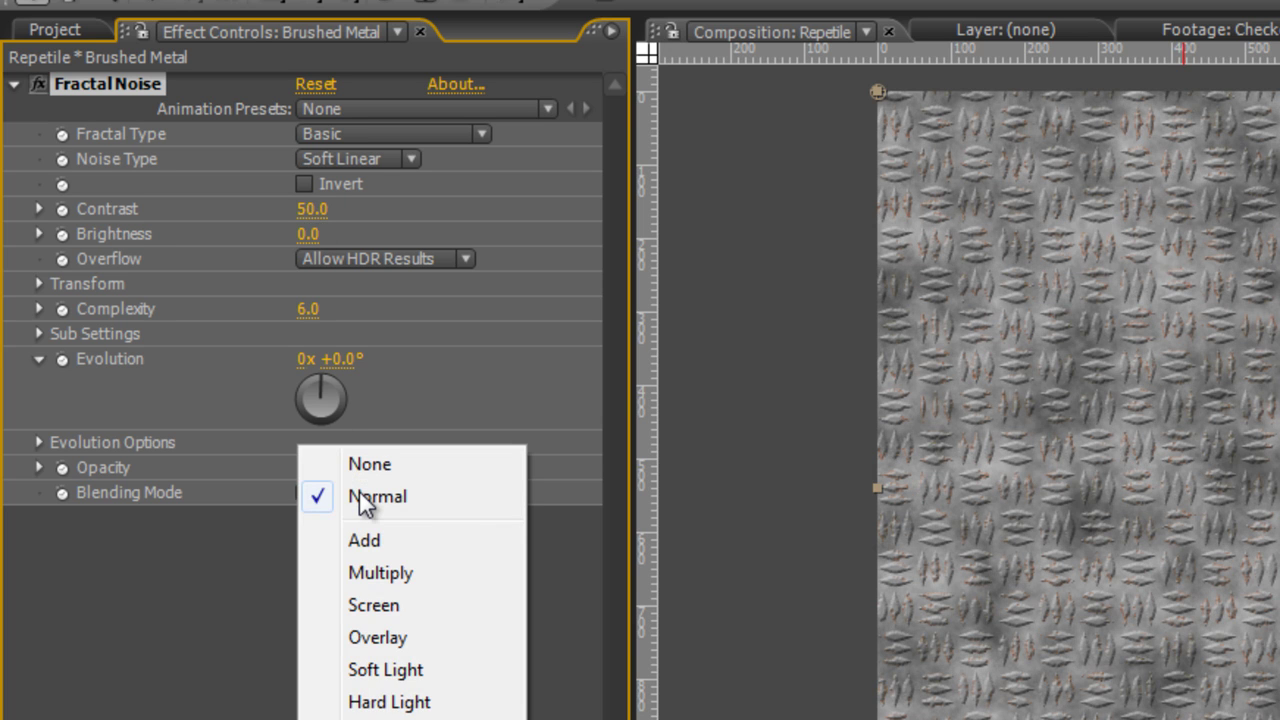
{"action": "left_click", "coordinate": [400, 671]}
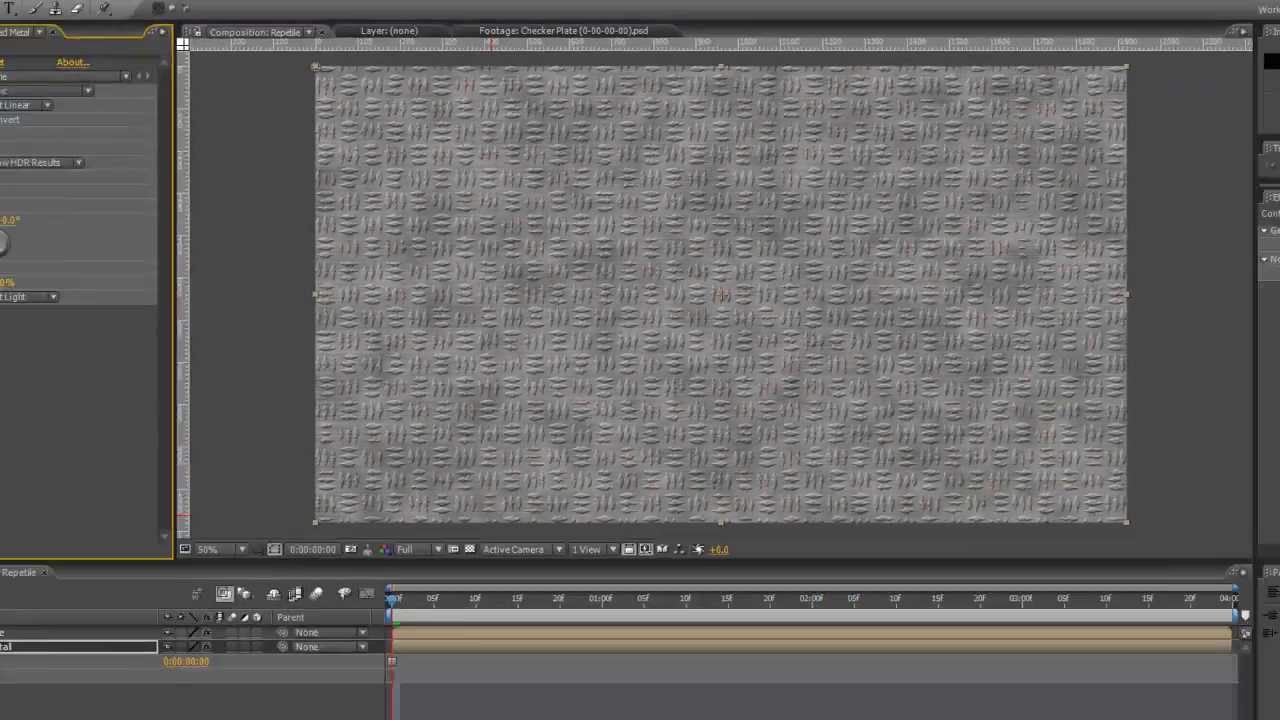
{"action": "left_click", "coordinate": [52, 541]}
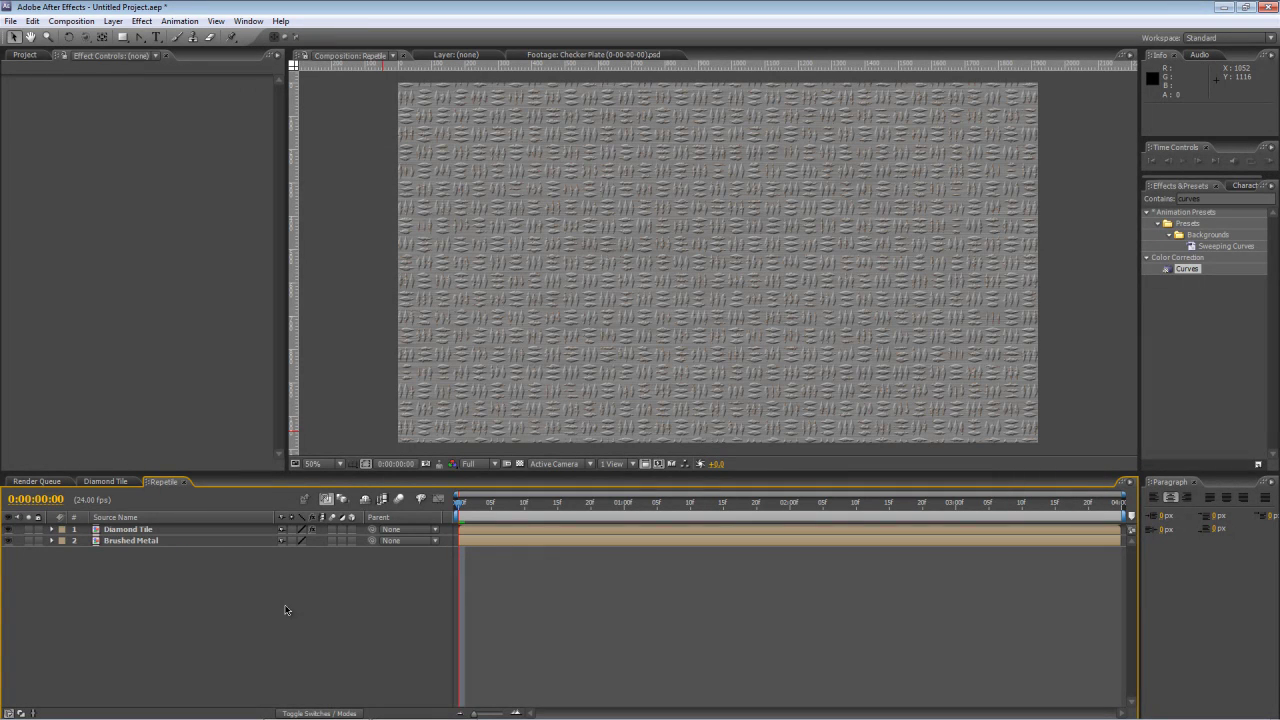
Step: Precompose Diamond Tile and Brushed Metal together as 'Rust Precomp' with all attributes moved inside
{"action": "left_click", "coordinate": [150, 530]}
{"action": "left_click", "coordinate": [156, 541], "text": "shift"}
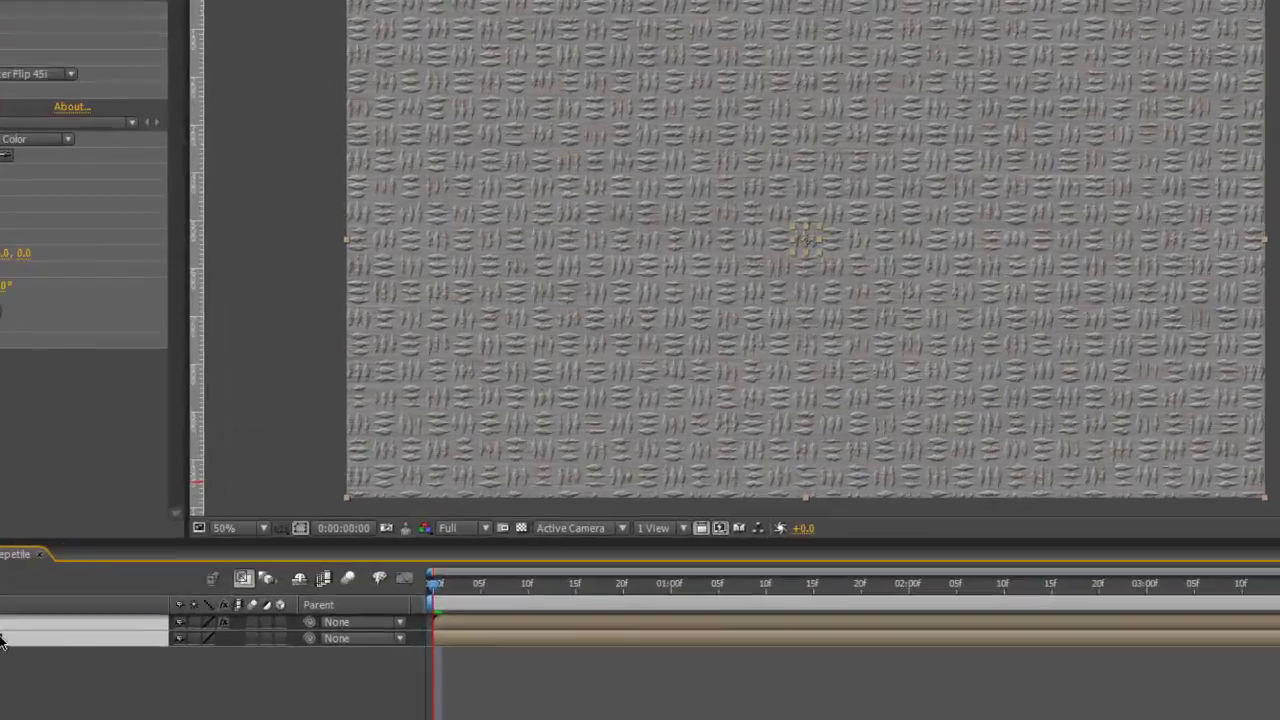
{"action": "key", "text": "ctrl+shift+c"}
{"action": "type", "text": "R"}
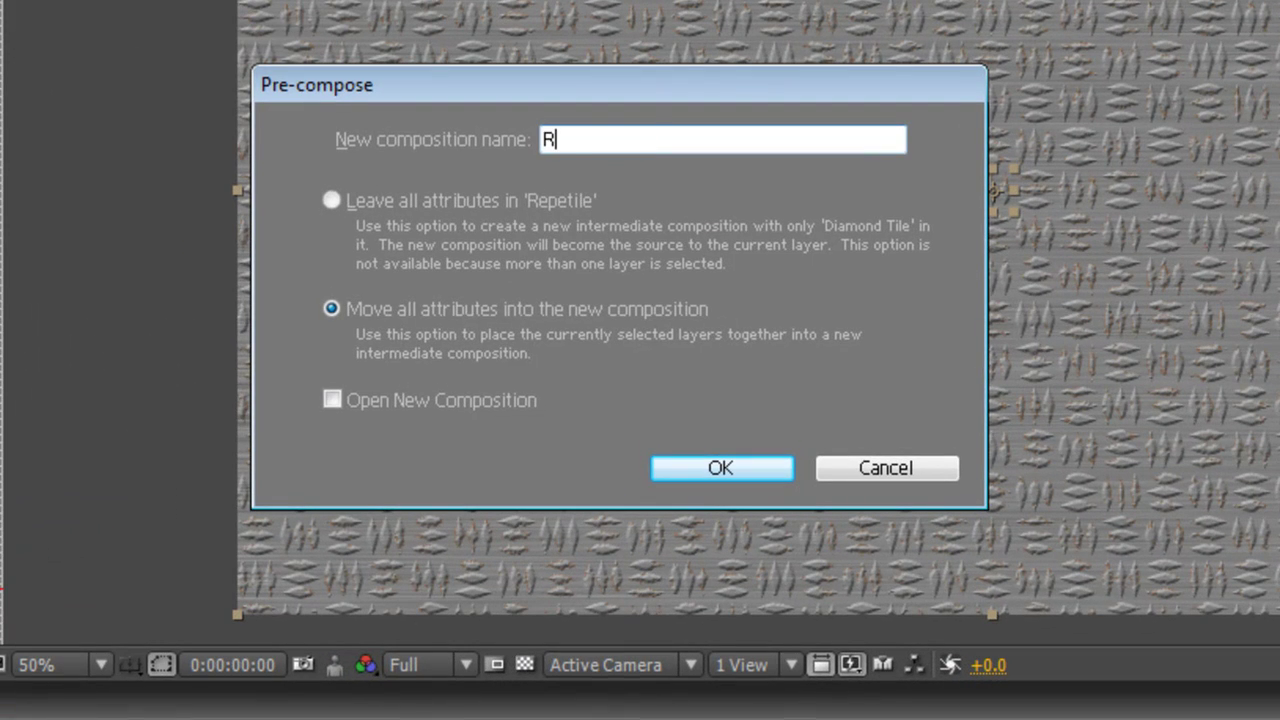
{"action": "type", "text": "ust Precomp"}
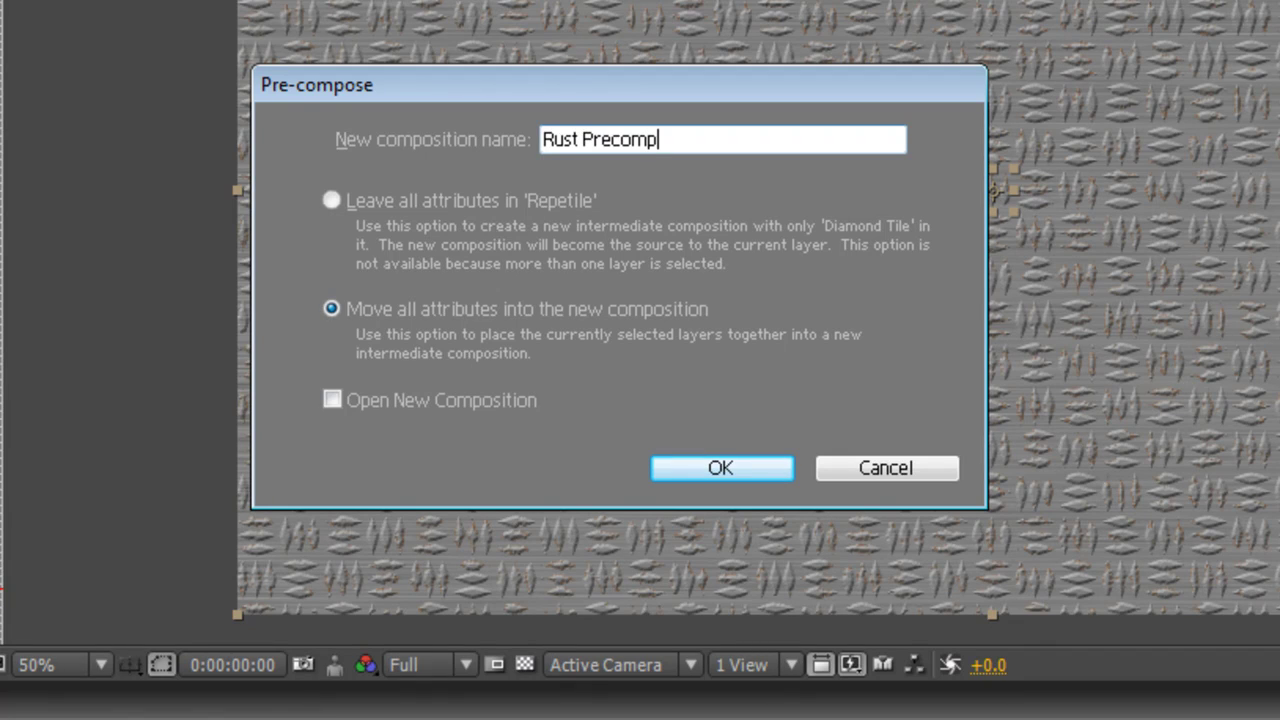
{"action": "left_click", "coordinate": [405, 312]}
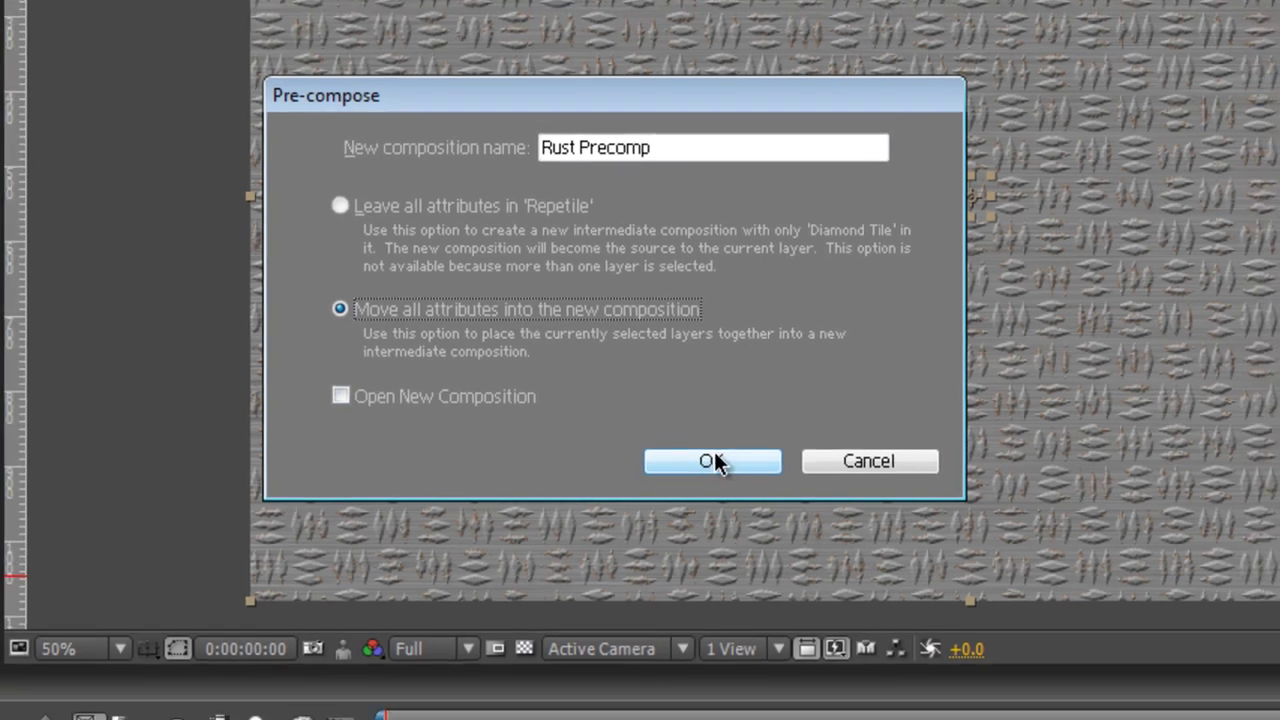
{"action": "left_click", "coordinate": [765, 467]}
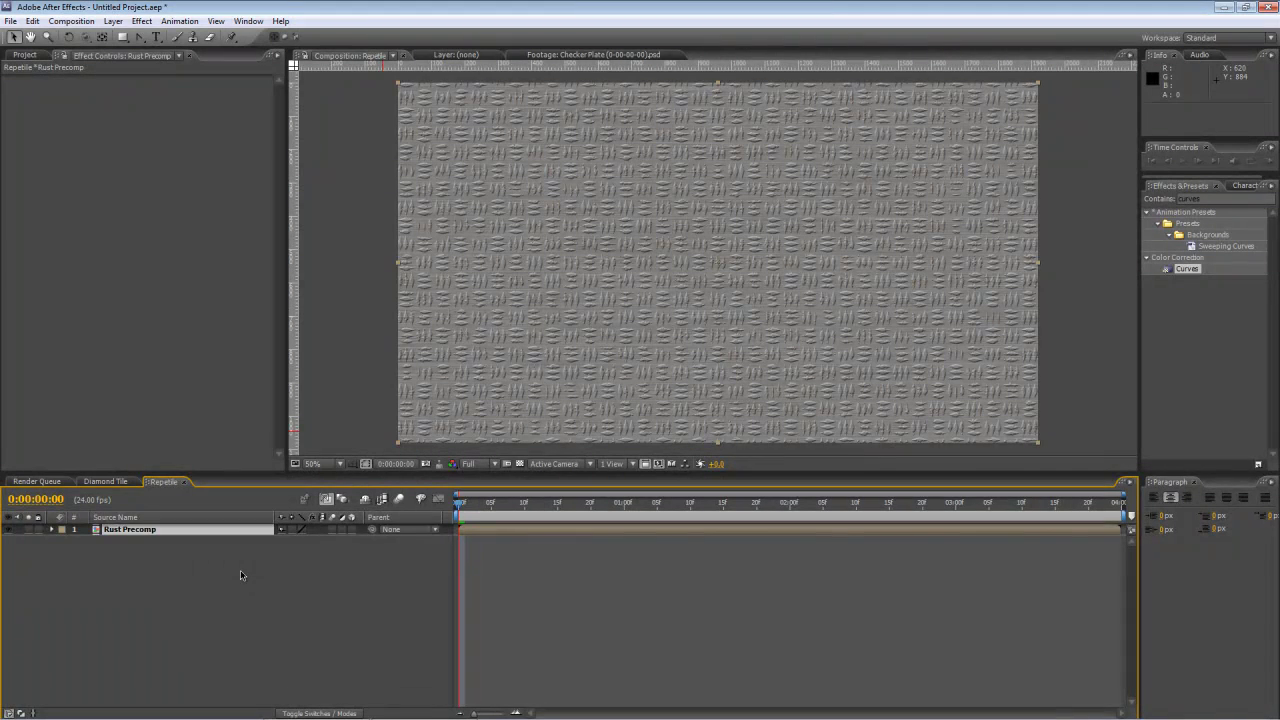
{"action": "left_click", "coordinate": [207, 563]}
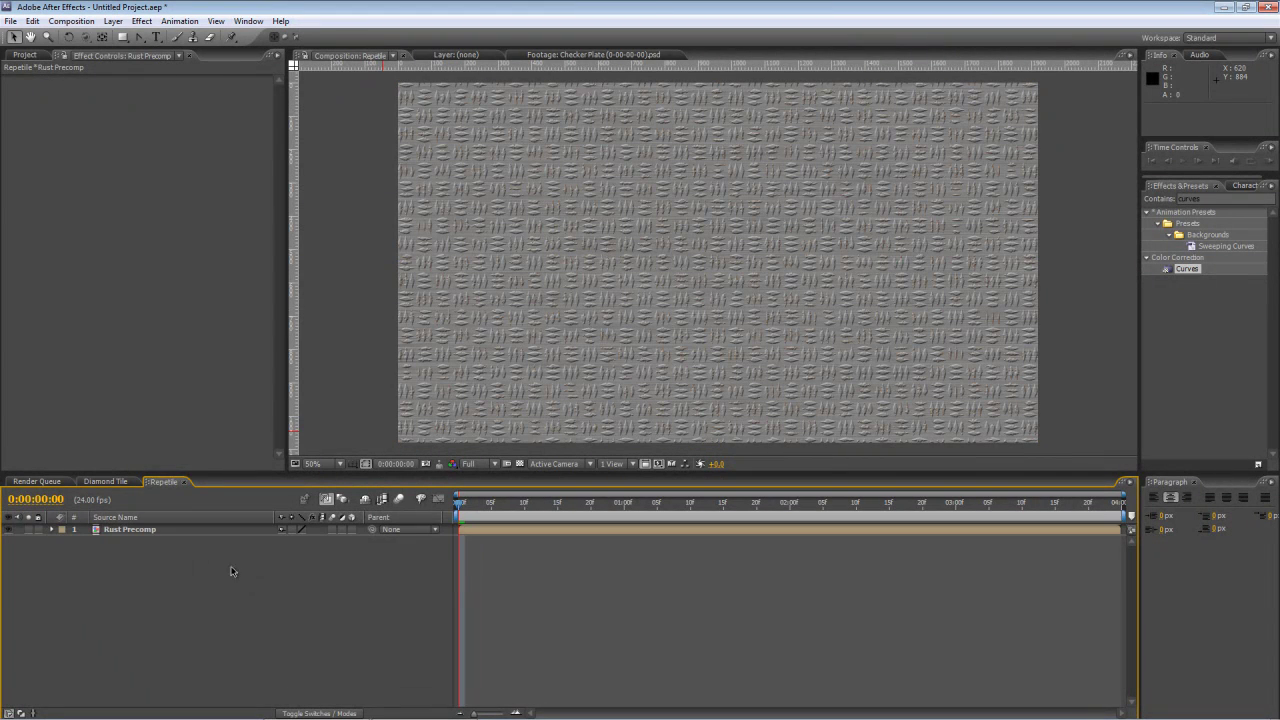
{"action": "left_click", "coordinate": [156, 530]}
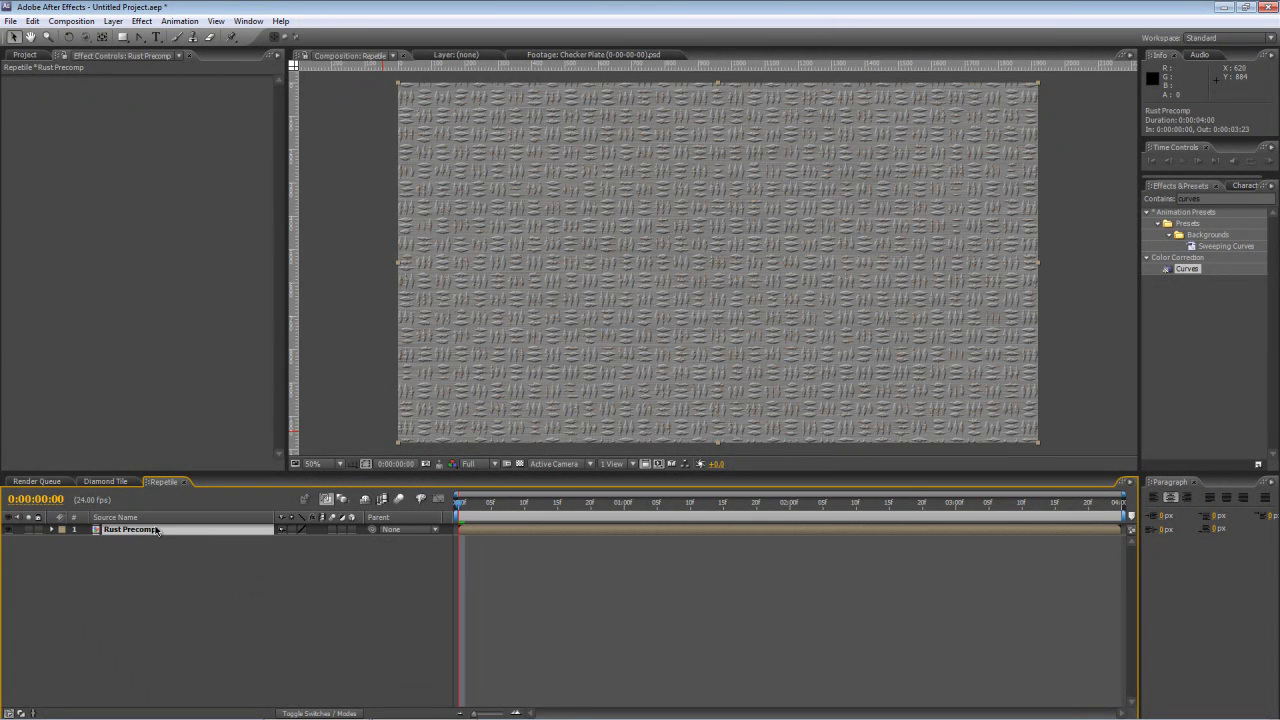
{"action": "left_click", "coordinate": [344, 588]}
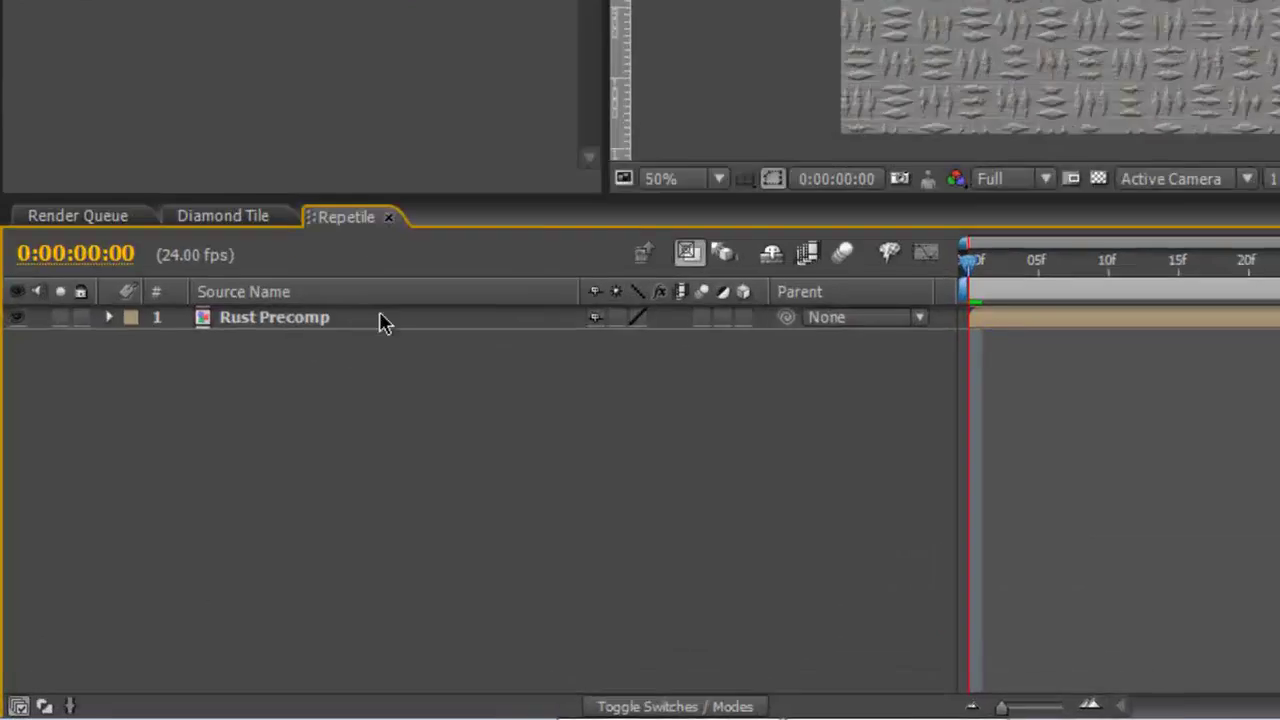
{"action": "left_click", "coordinate": [179, 527]}
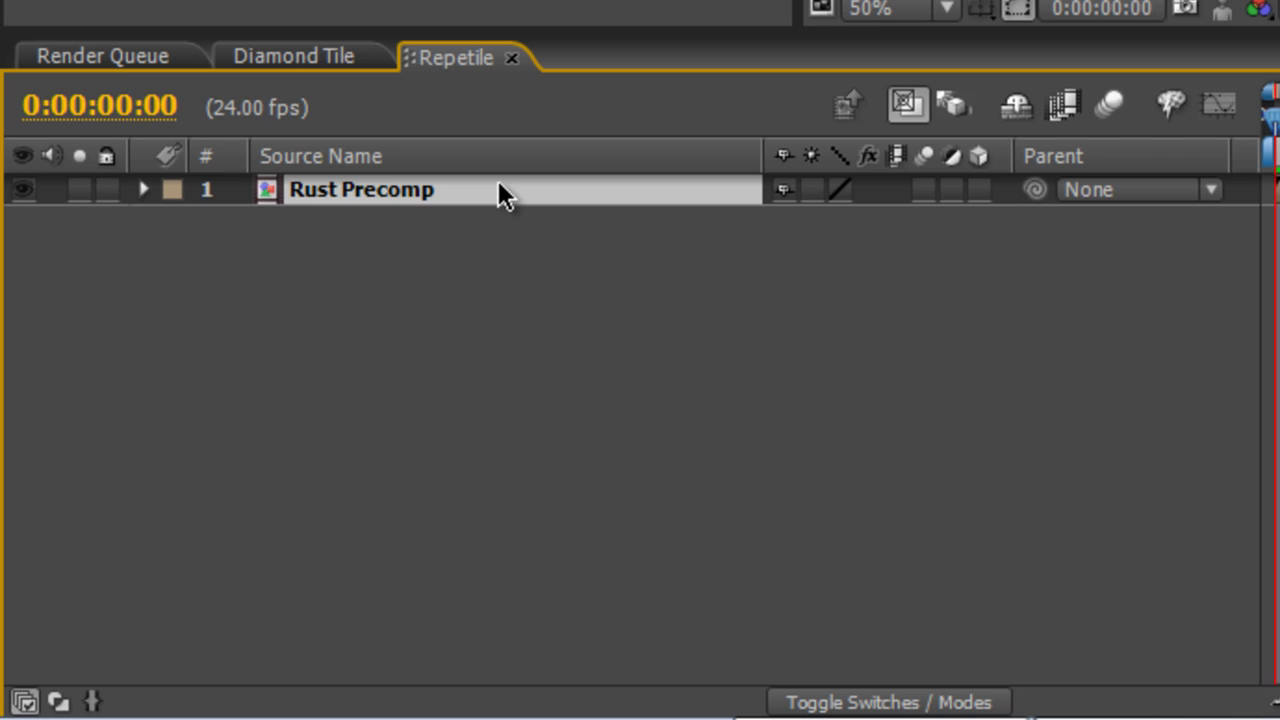
Step: Duplicate the Rust Precomp layer and apply CC Burn Film to the top copy
{"action": "key", "text": "ctrl+d"}
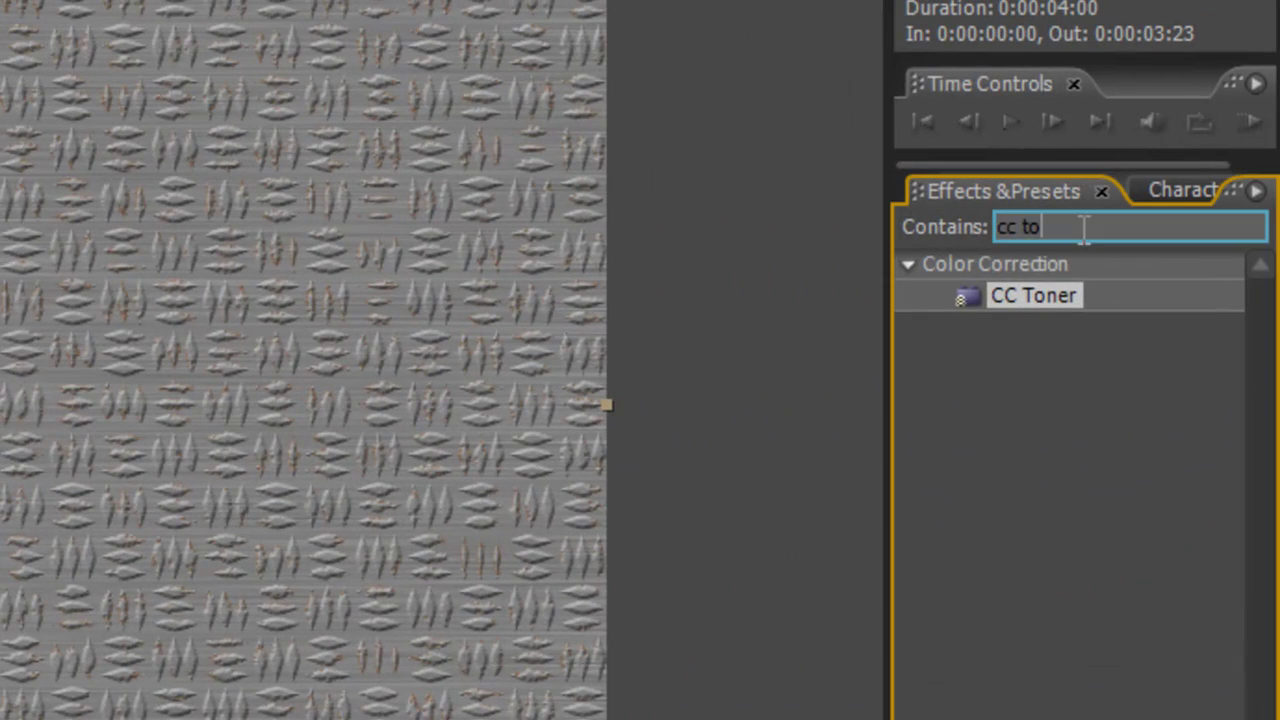
{"action": "key", "text": "ctrl+a"}
{"action": "key", "text": "BackSpace"}
{"action": "type", "text": "b"}
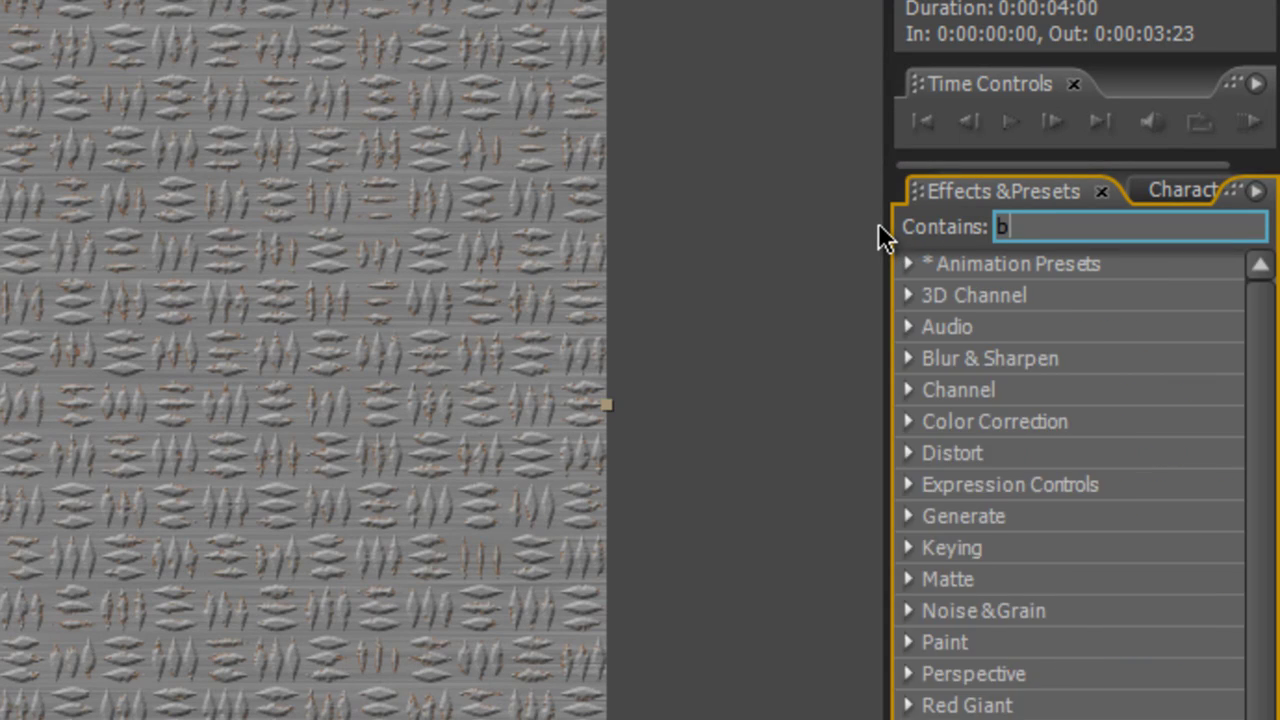
{"action": "type", "text": "urn"}
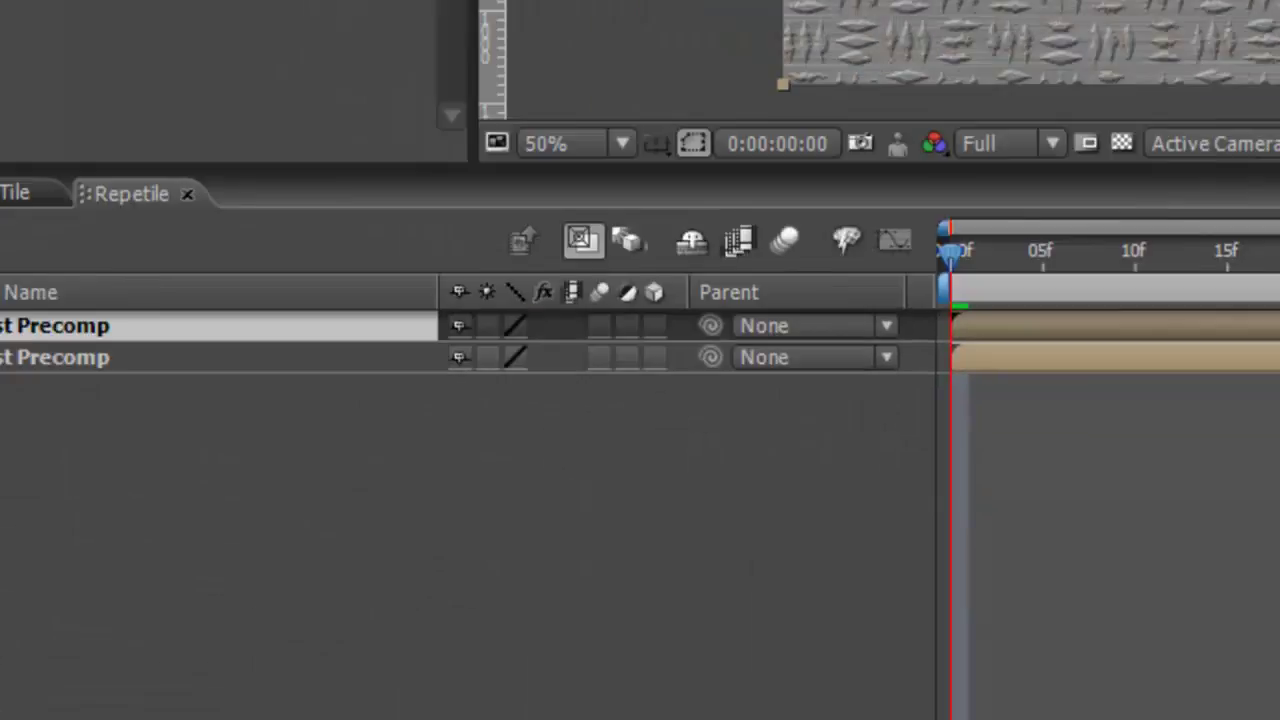
{"action": "left_click_drag", "start_coordinate": [1270, 360], "coordinate": [120, 324]}
{"action": "left_click_drag", "start_coordinate": [444, 188], "coordinate": [443, 190]}
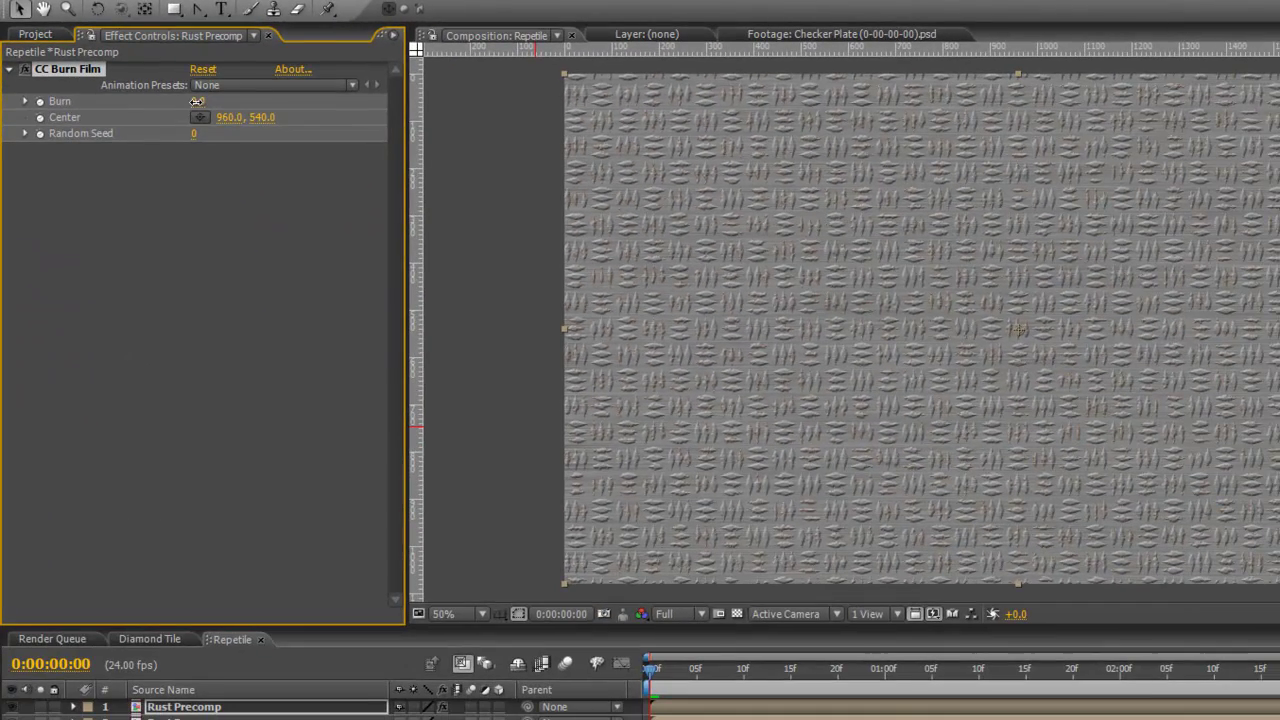
Step: Set CC Burn Film's Burn to 18, centre it at 422, 354, and vary the Random Seed
{"action": "left_click_drag", "start_coordinate": [197, 101], "coordinate": [211, 101]}
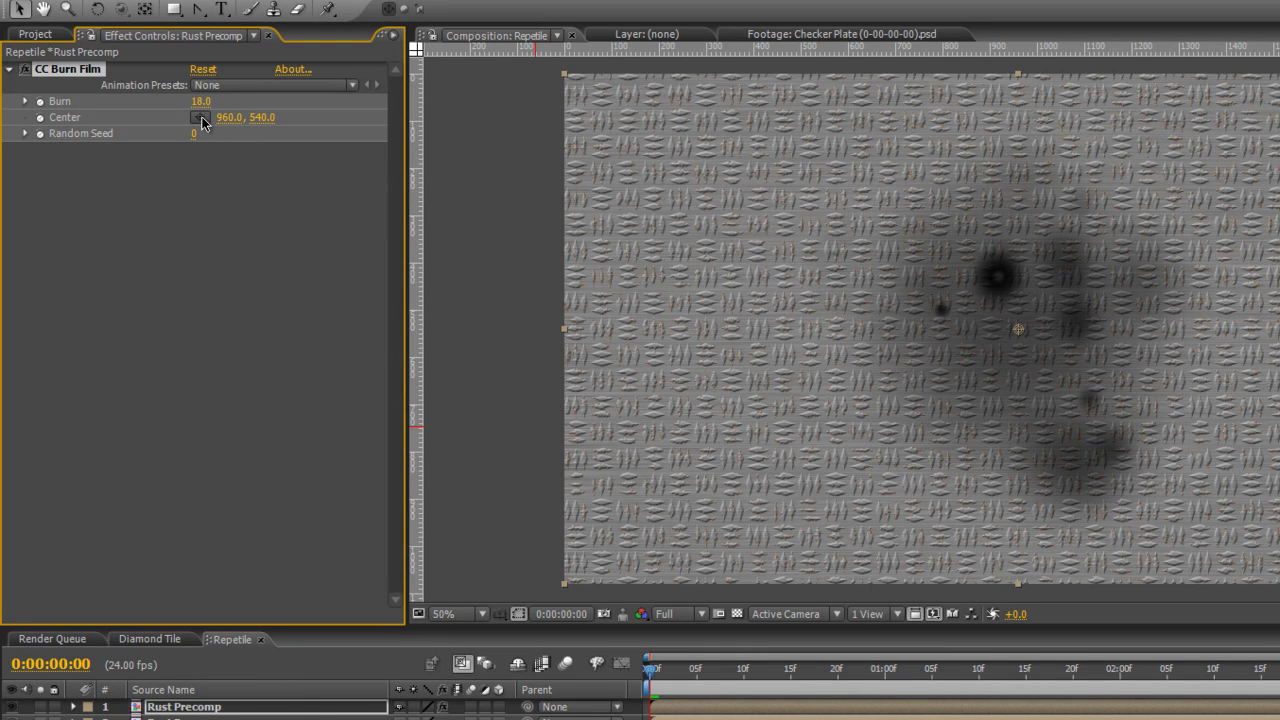
{"action": "left_click", "coordinate": [199, 117]}
{"action": "left_click", "coordinate": [763, 239]}
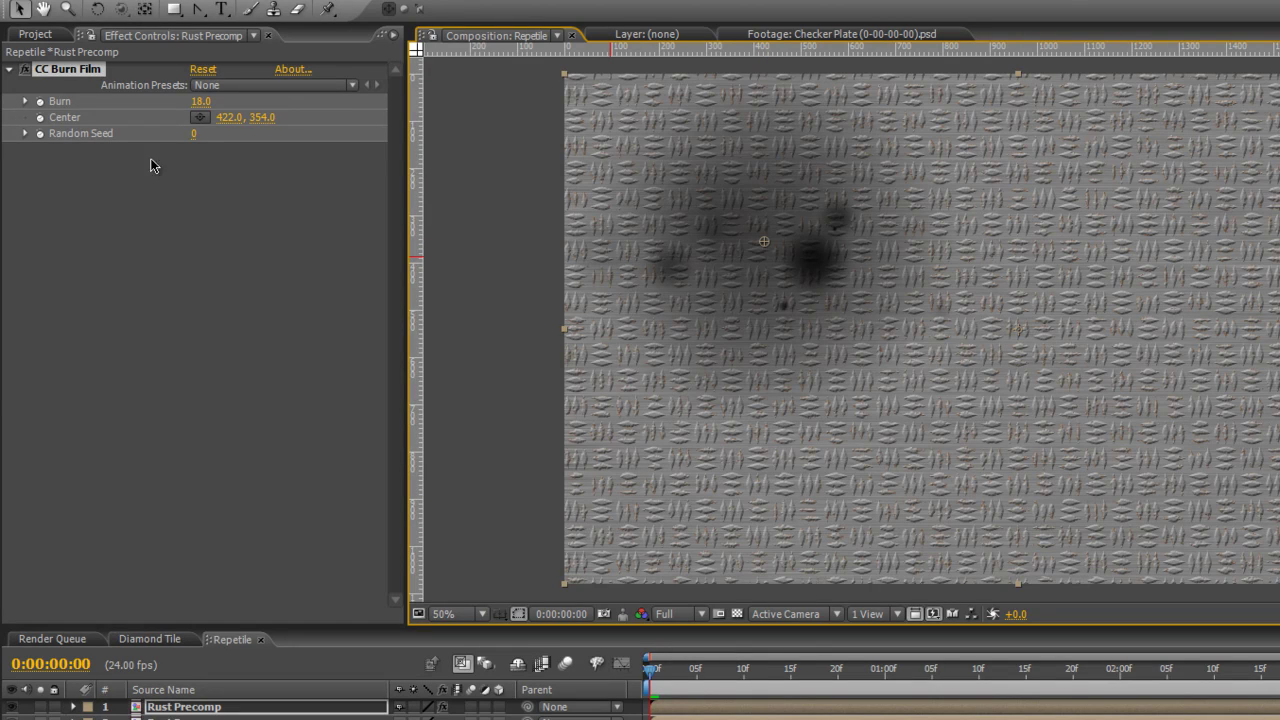
{"action": "left_click_drag", "start_coordinate": [194, 136], "coordinate": [196, 136]}
Step: Set Random Seed to 20, duplicate CC Burn Film four times, and reposition the burn centres around the frame
{"action": "left_click", "coordinate": [74, 72]}
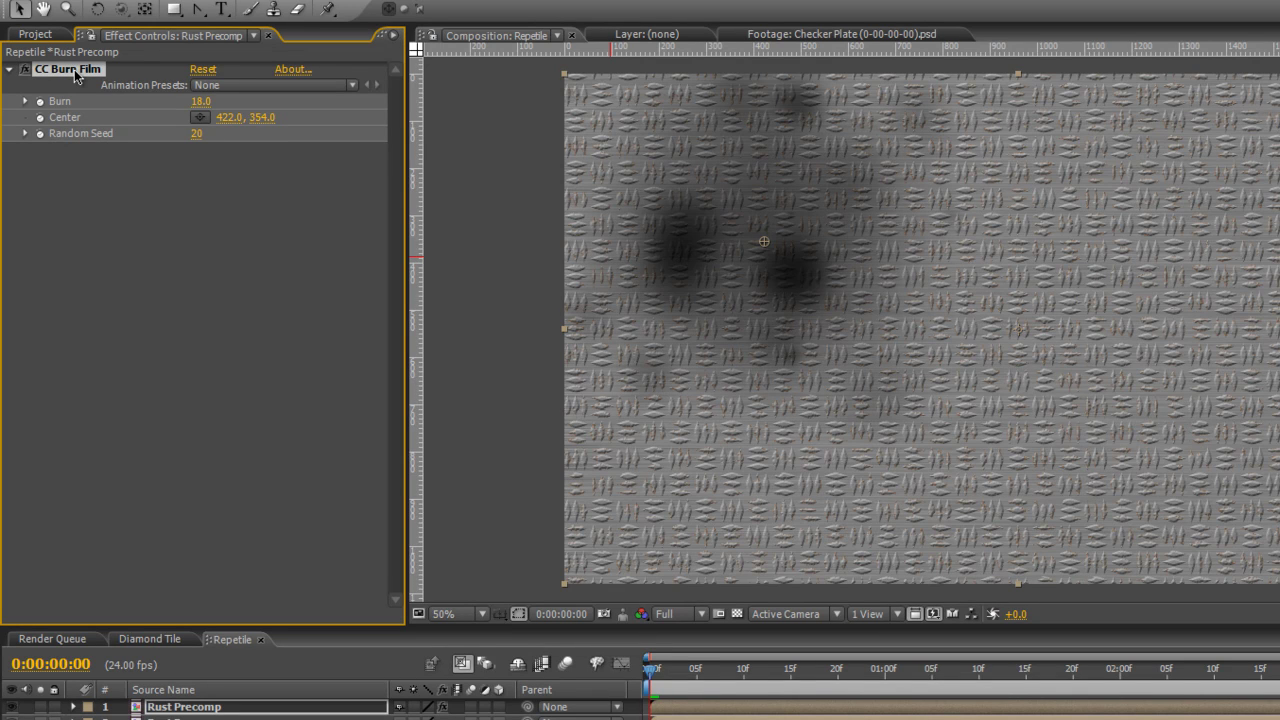
{"action": "key", "text": "ctrl+d"}
{"action": "key", "text": "ctrl+d"}
{"action": "key", "text": "ctrl+d"}
{"action": "key", "text": "ctrl+d"}
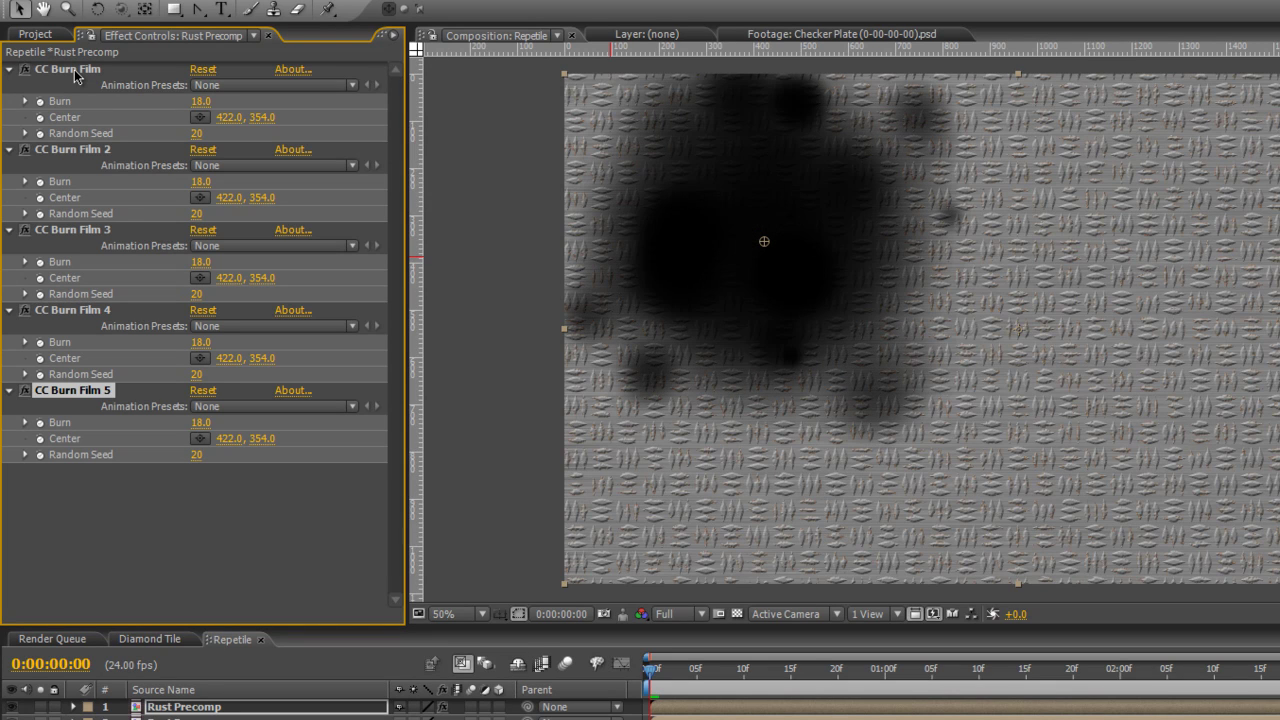
{"action": "left_click", "coordinate": [83, 315]}
{"action": "left_click", "coordinate": [200, 358]}
{"action": "left_click", "coordinate": [797, 468]}
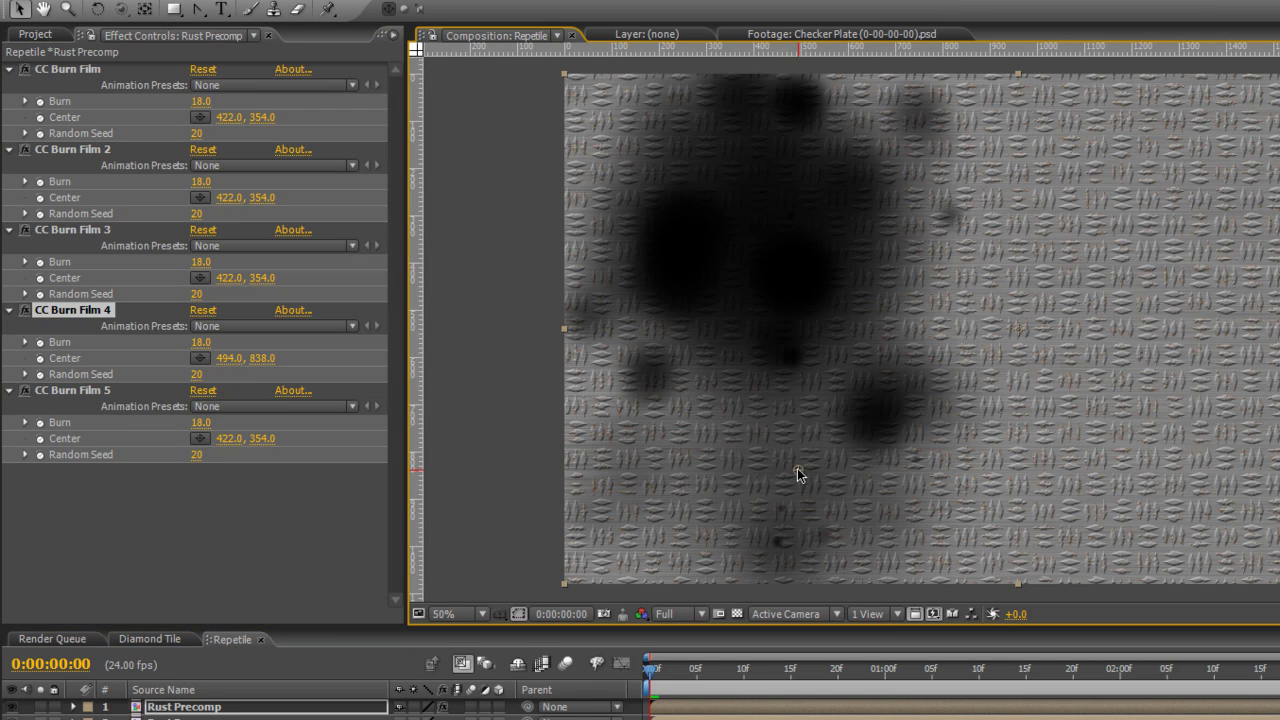
{"action": "left_click", "coordinate": [200, 197]}
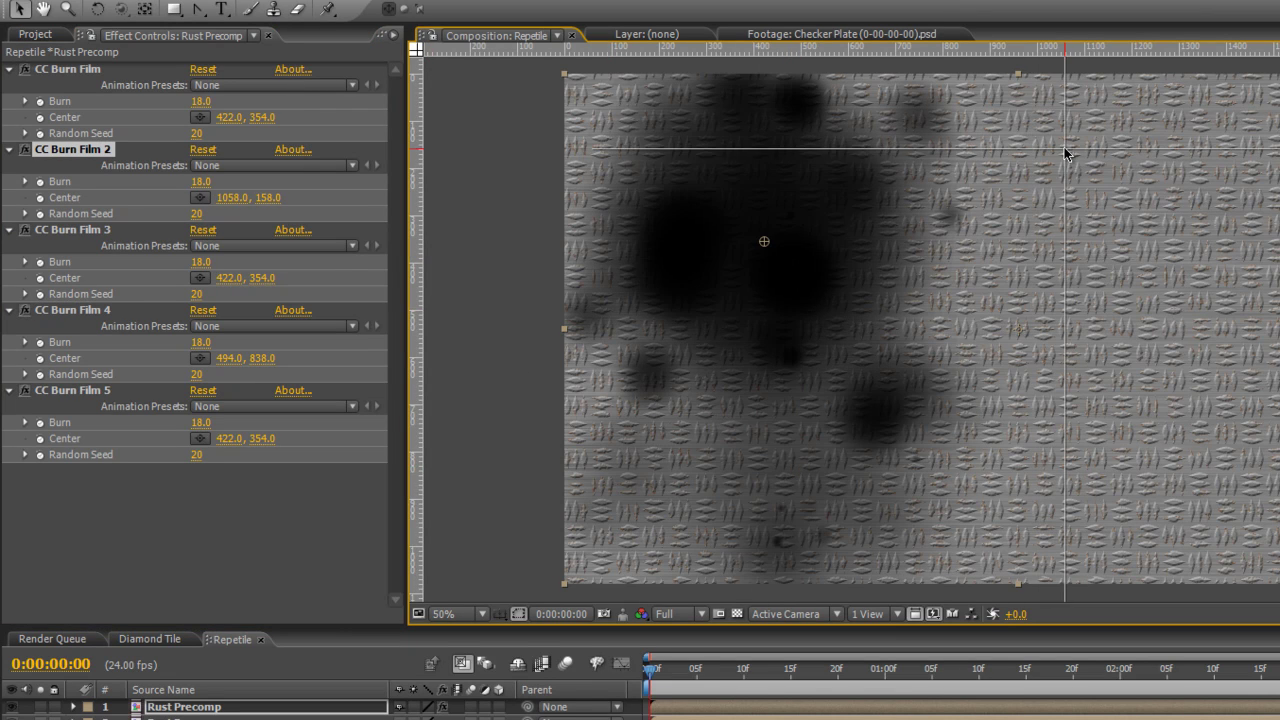
{"action": "left_click", "coordinate": [1064, 150]}
{"action": "left_click", "coordinate": [200, 117]}
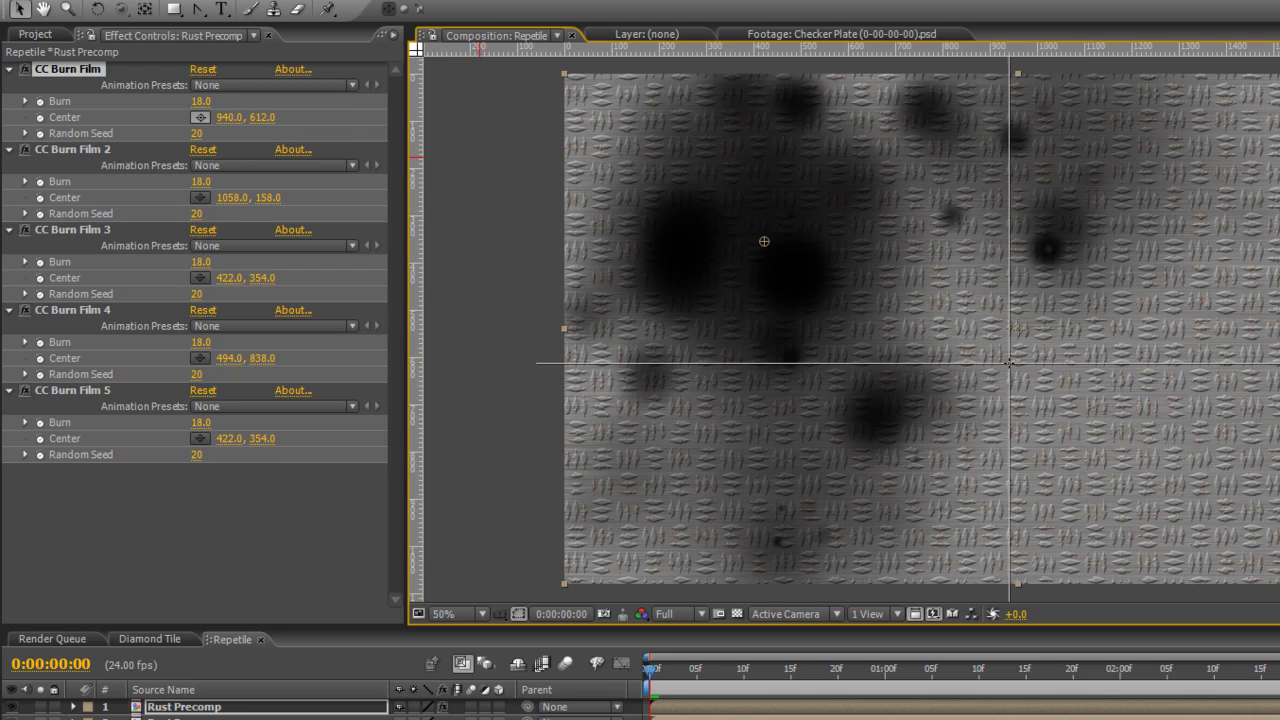
{"action": "left_click", "coordinate": [1009, 362]}
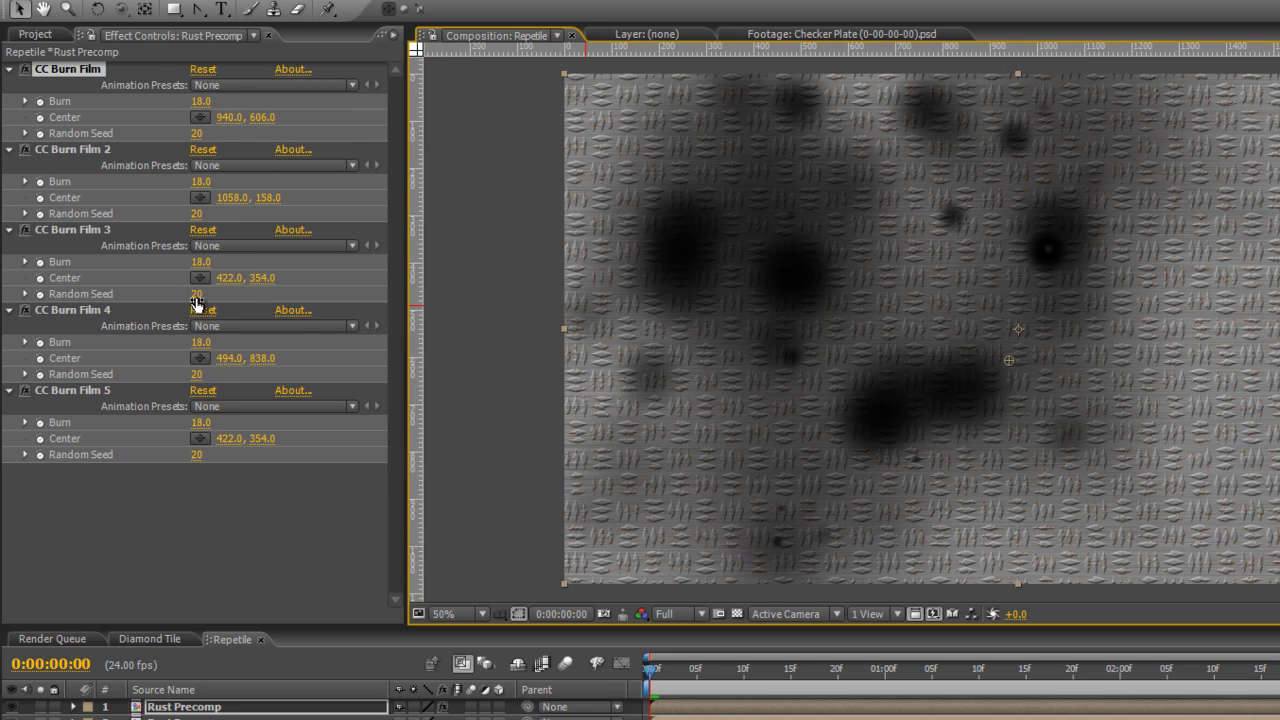
Step: Give the burn copies different random seeds, including 190 for copy 3 and 340 for copy 2
{"action": "left_click_drag", "start_coordinate": [193, 295], "coordinate": [212, 296]}
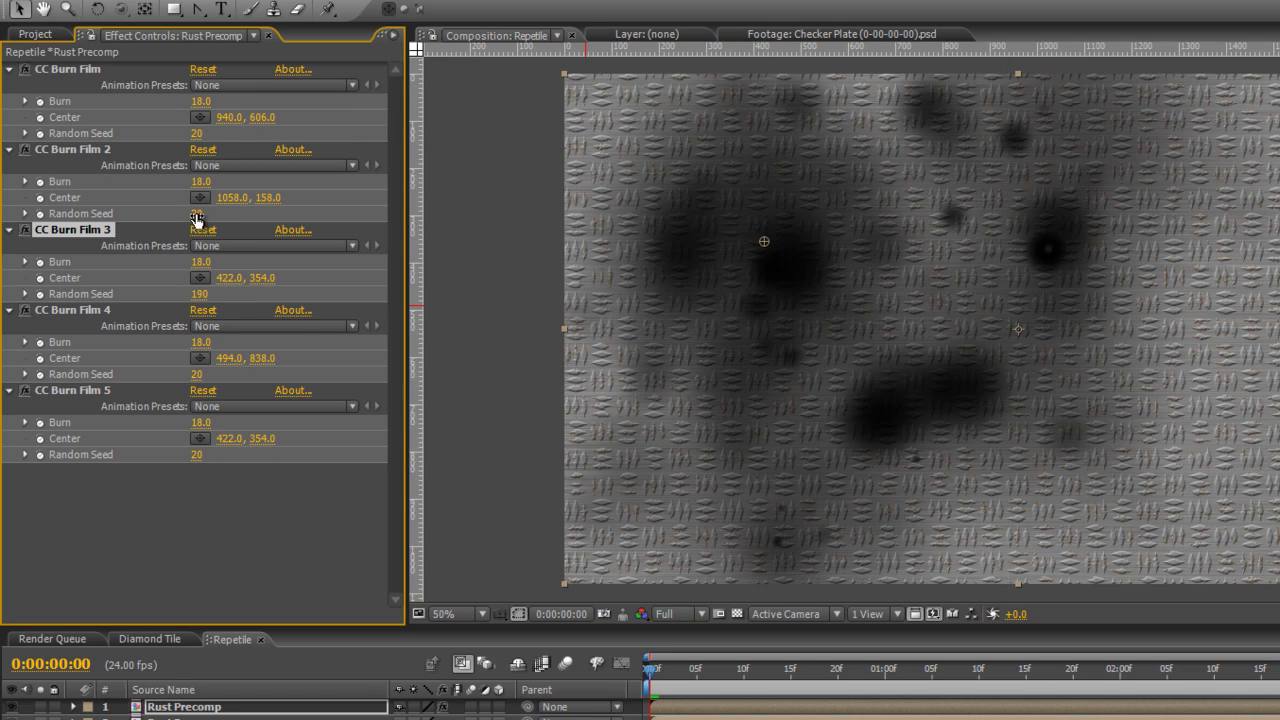
{"action": "left_click_drag", "start_coordinate": [195, 213], "coordinate": [228, 214]}
{"action": "left_click_drag", "start_coordinate": [196, 134], "coordinate": [224, 137]}
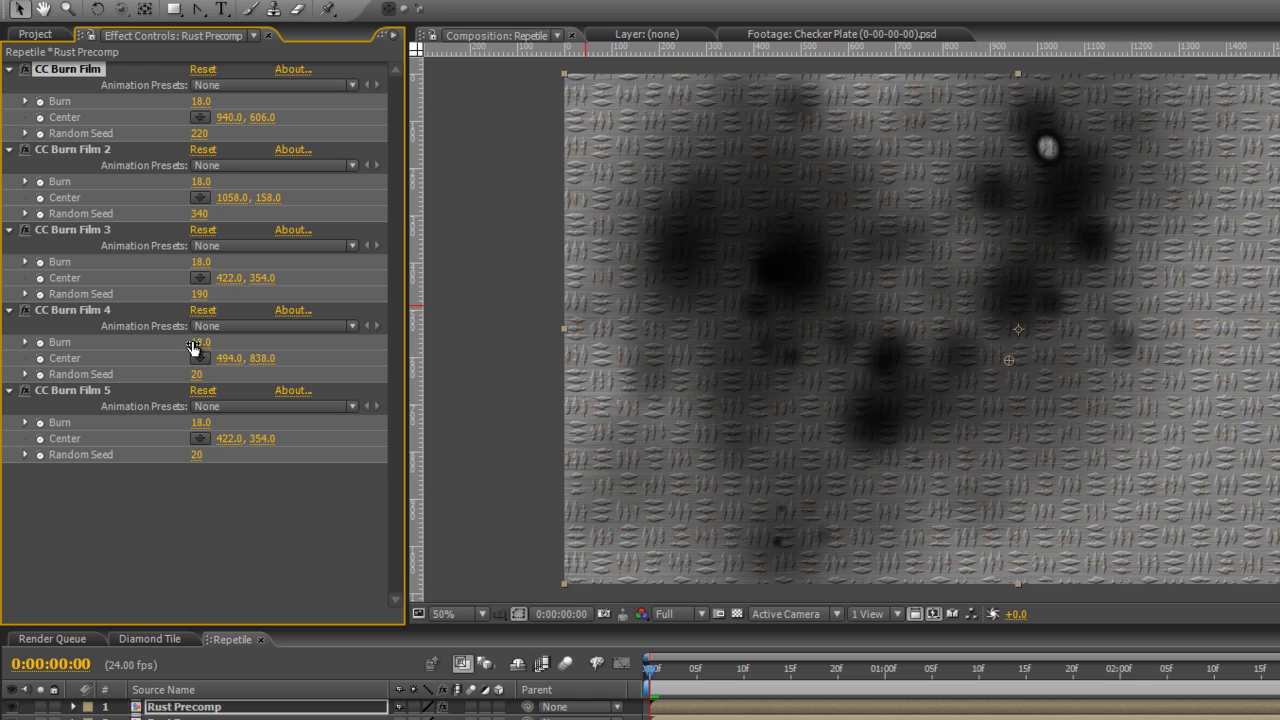
{"action": "left_click_drag", "start_coordinate": [194, 456], "coordinate": [207, 455]}
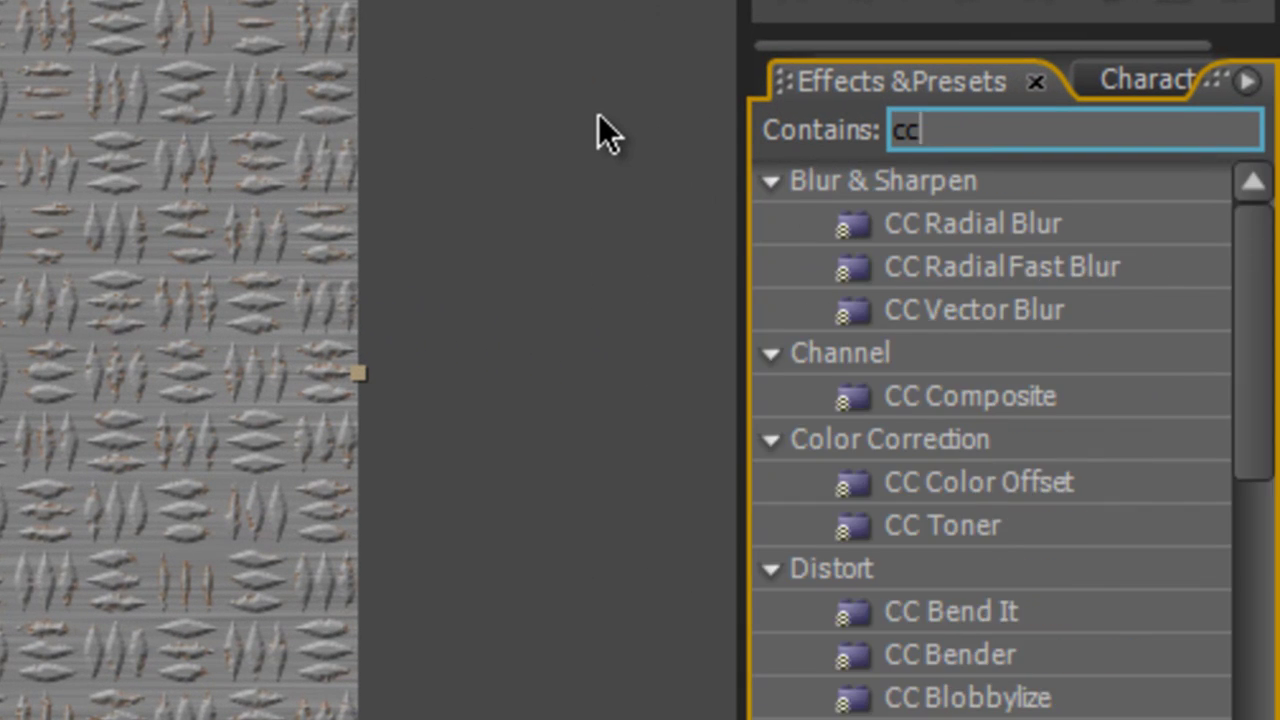
Step: Apply CC Toner to the top Rust Precomp layer with orange B56F00 shadows
{"action": "type", "text": "ner"}
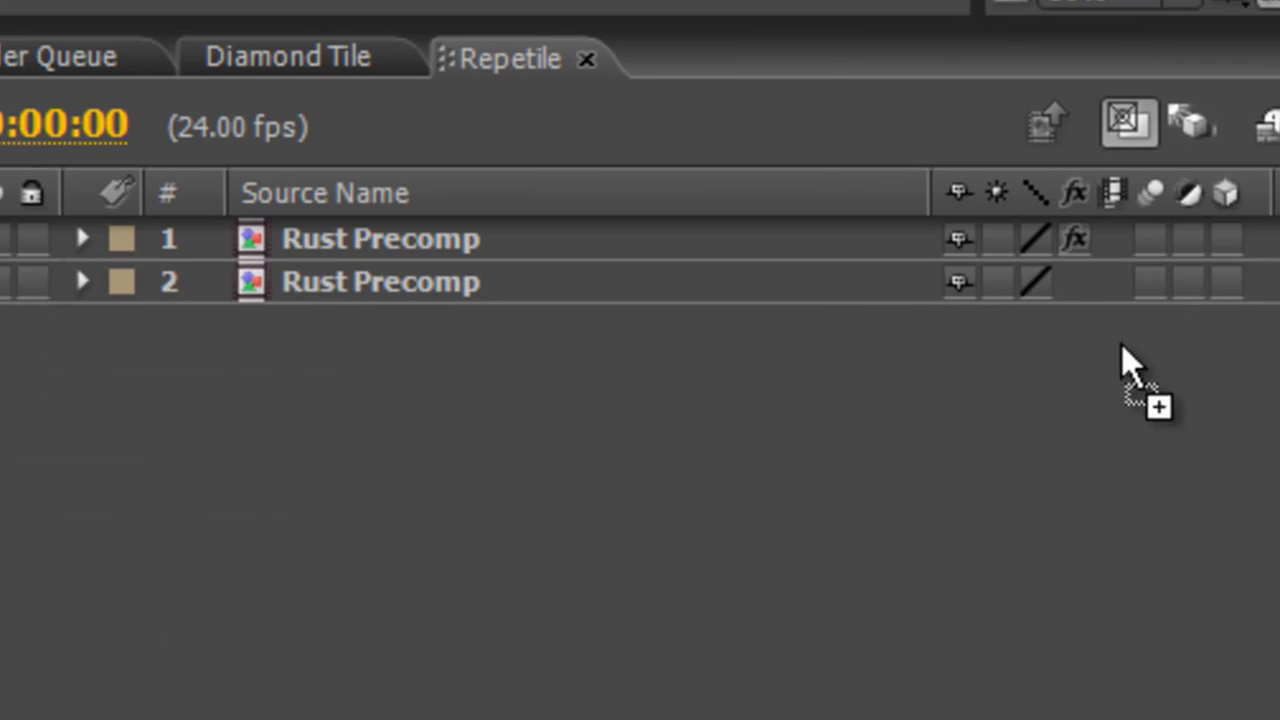
{"action": "left_click_drag", "start_coordinate": [1120, 346], "coordinate": [746, 252]}
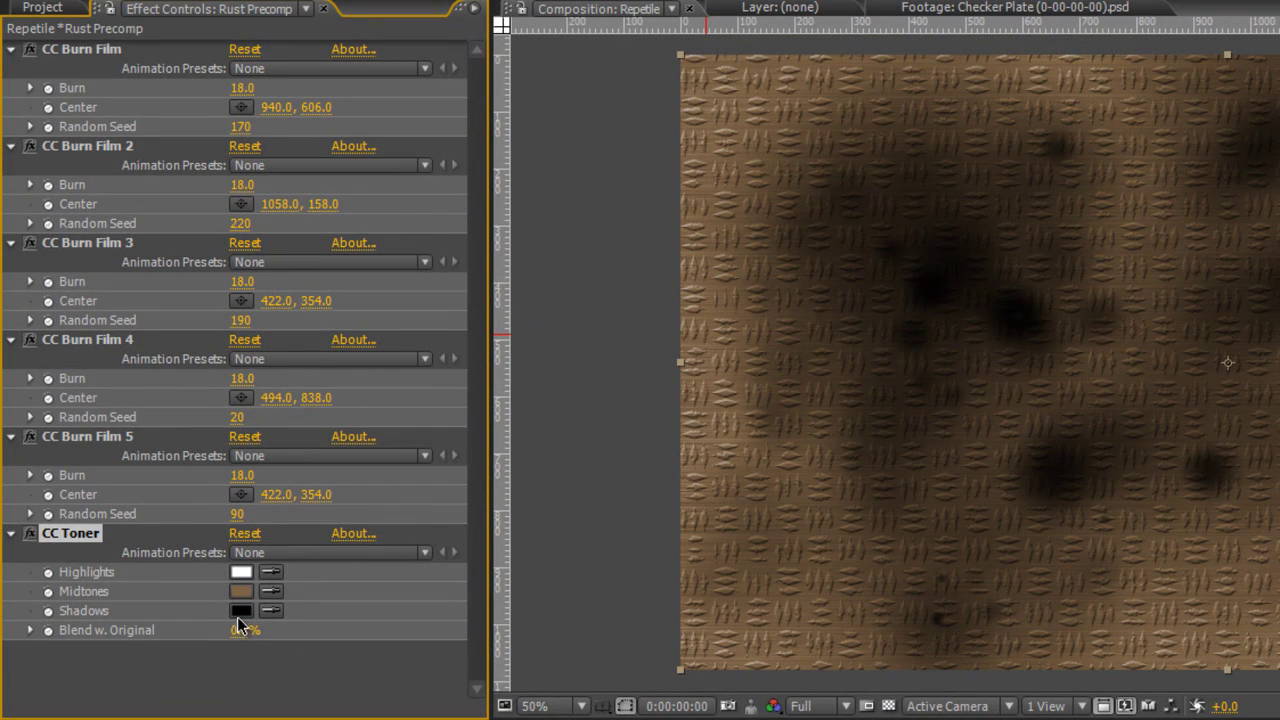
{"action": "left_click", "coordinate": [242, 611]}
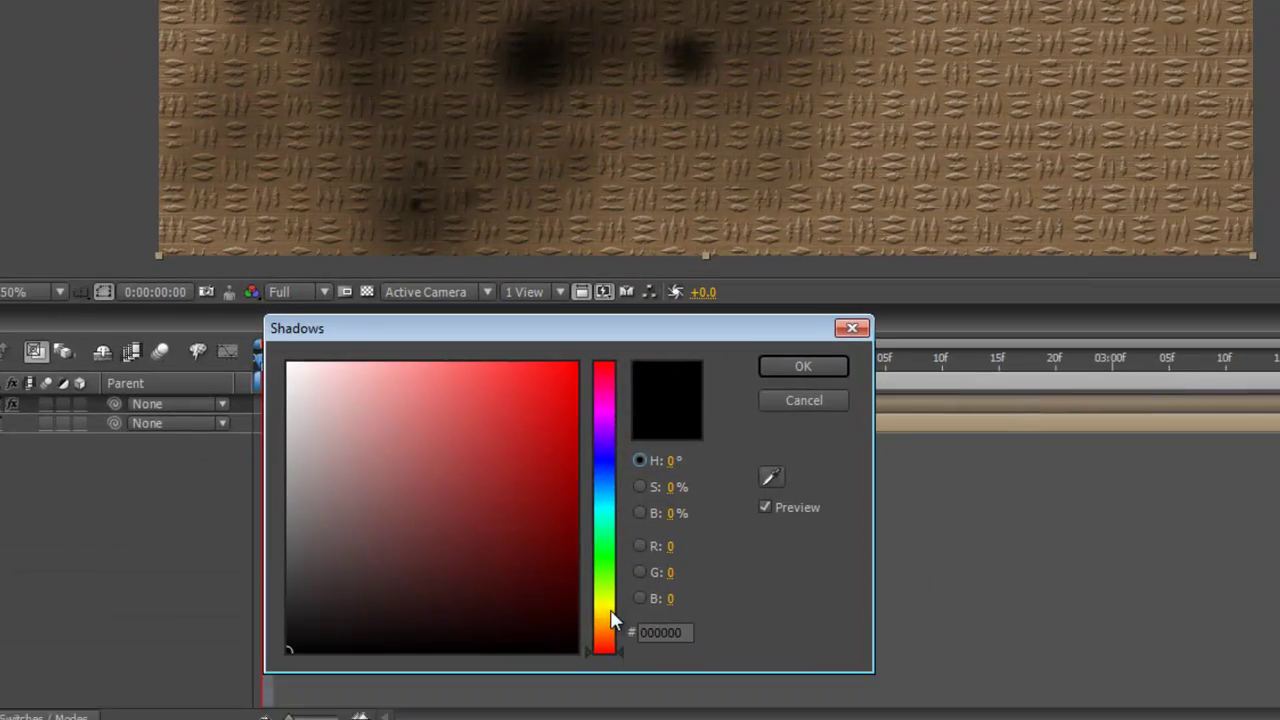
{"action": "left_click", "coordinate": [610, 620]}
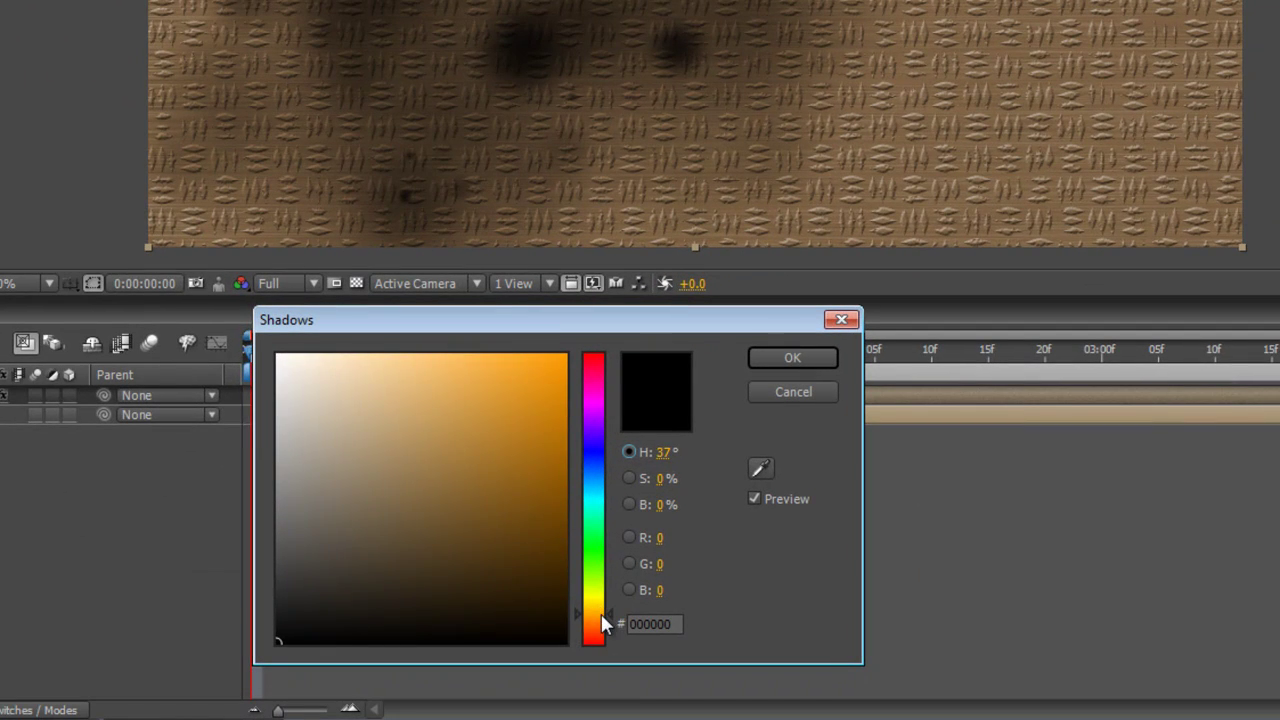
{"action": "mouse_move", "coordinate": [527, 425]}
{"action": "left_mouse_down"}
{"action": "mouse_move", "coordinate": [590, 417]}
{"action": "mouse_move", "coordinate": [579, 452]}
{"action": "left_mouse_up"}
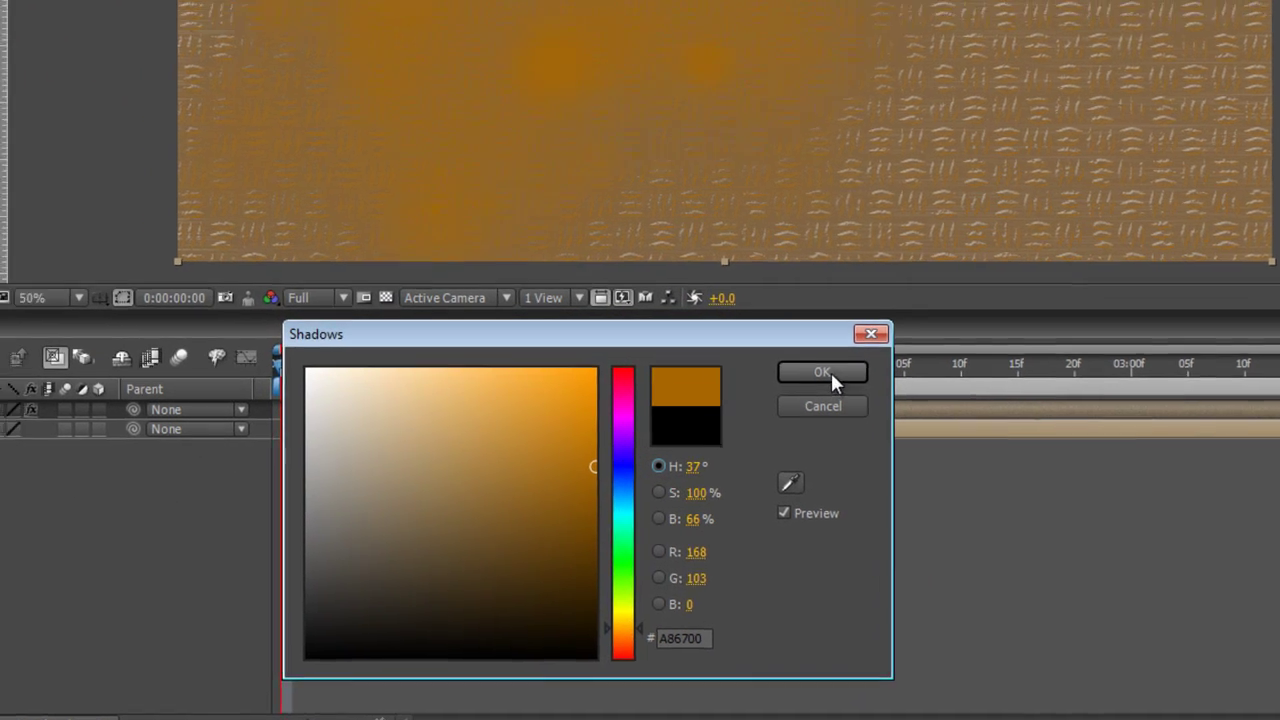
{"action": "left_click", "coordinate": [830, 370]}
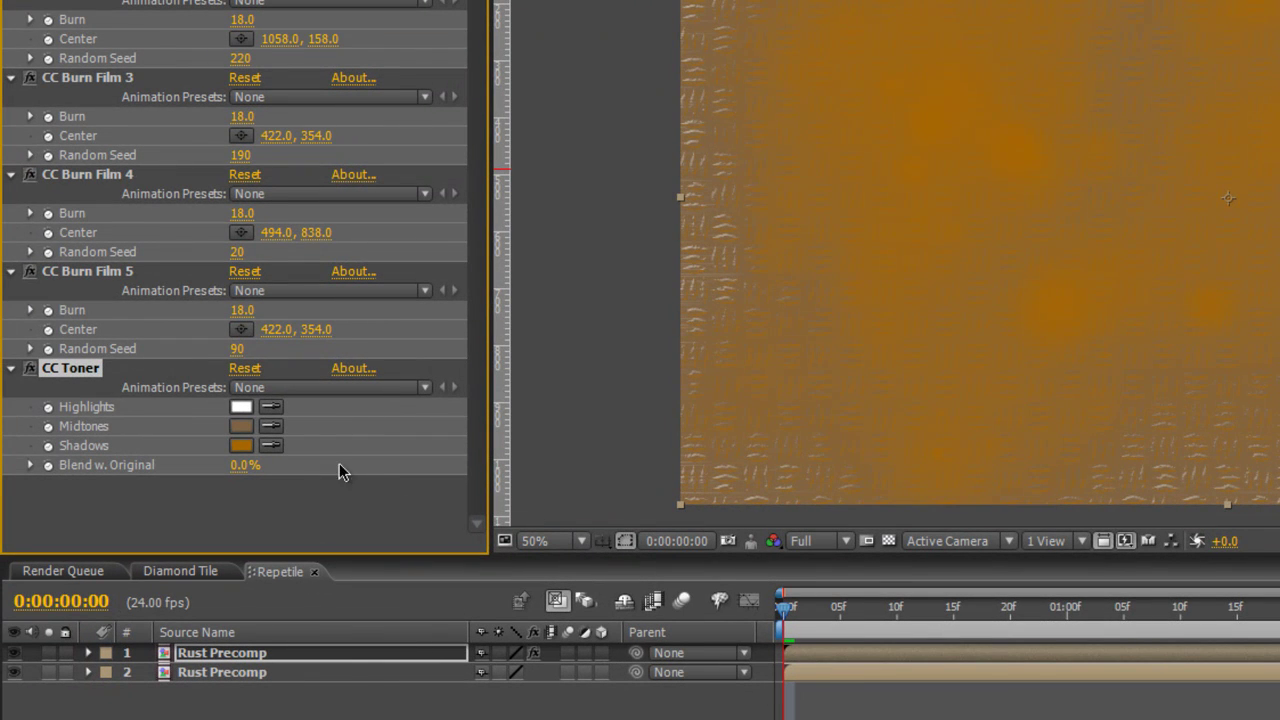
Step: Set the CC Toner midtones colour to pure white
{"action": "left_click", "coordinate": [241, 426]}
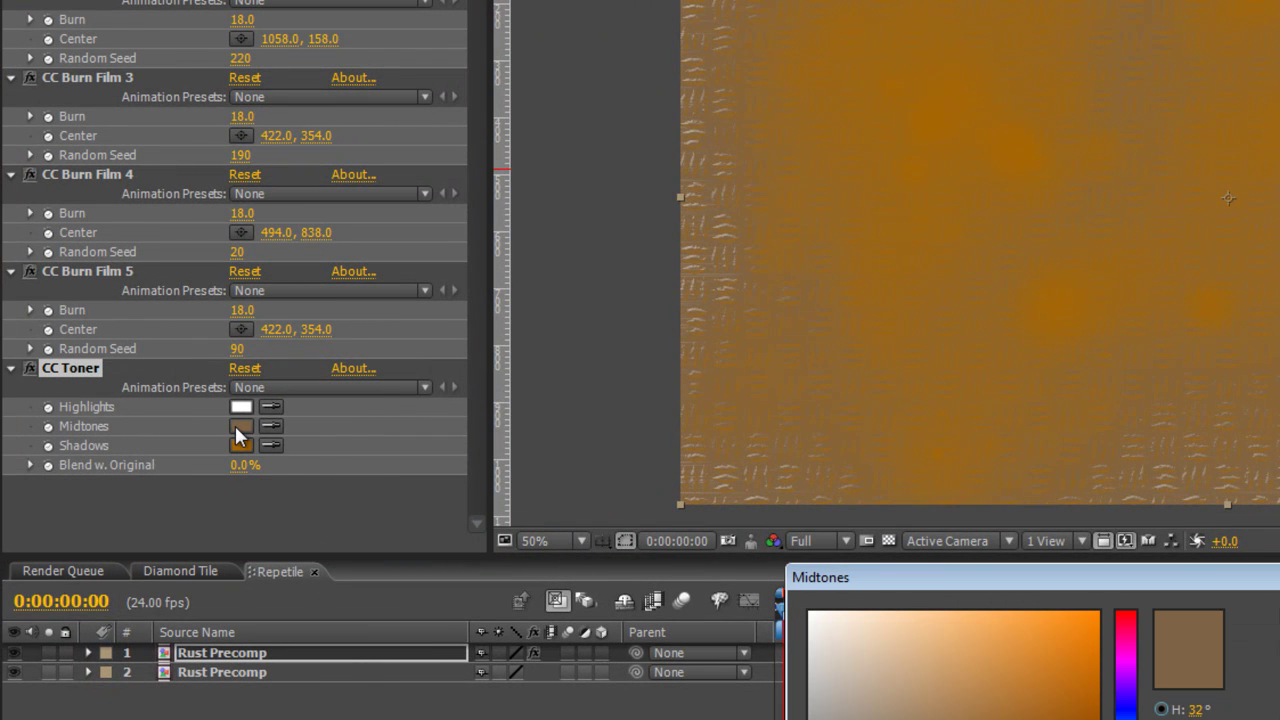
{"action": "left_click", "coordinate": [897, 672]}
{"action": "left_click_drag", "start_coordinate": [848, 660], "coordinate": [811, 613]}
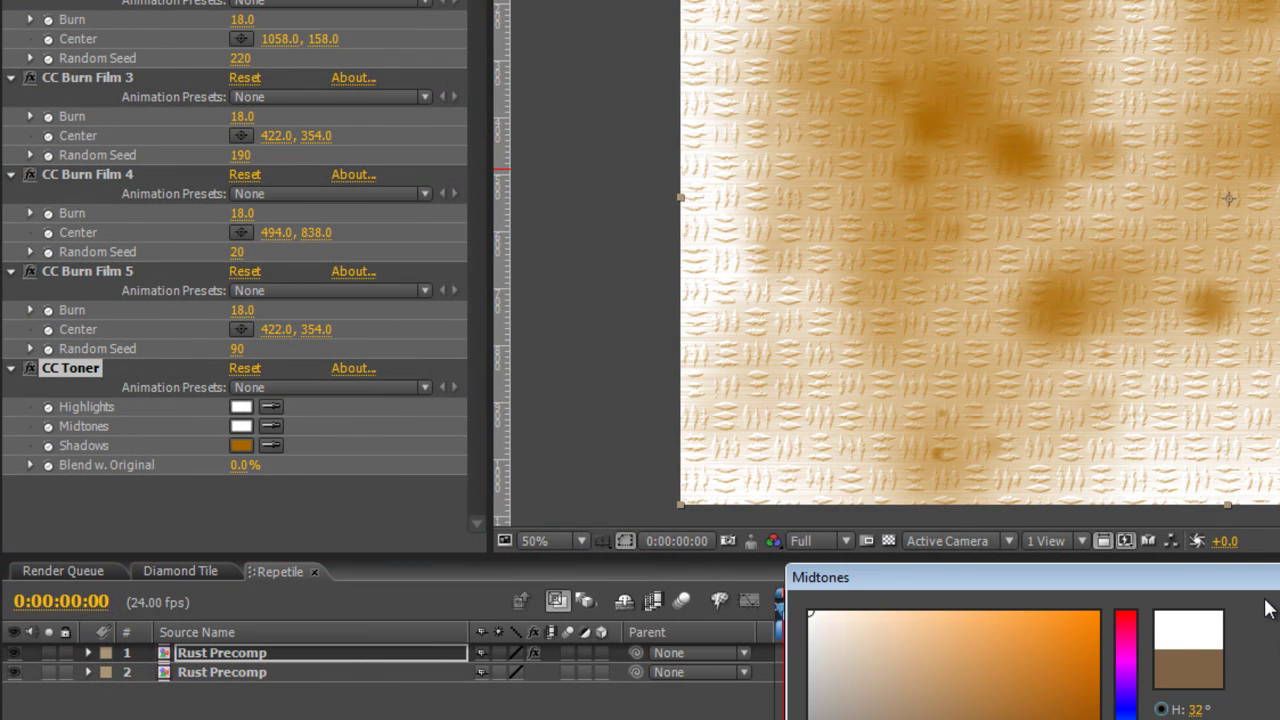
{"action": "key", "text": "Return"}
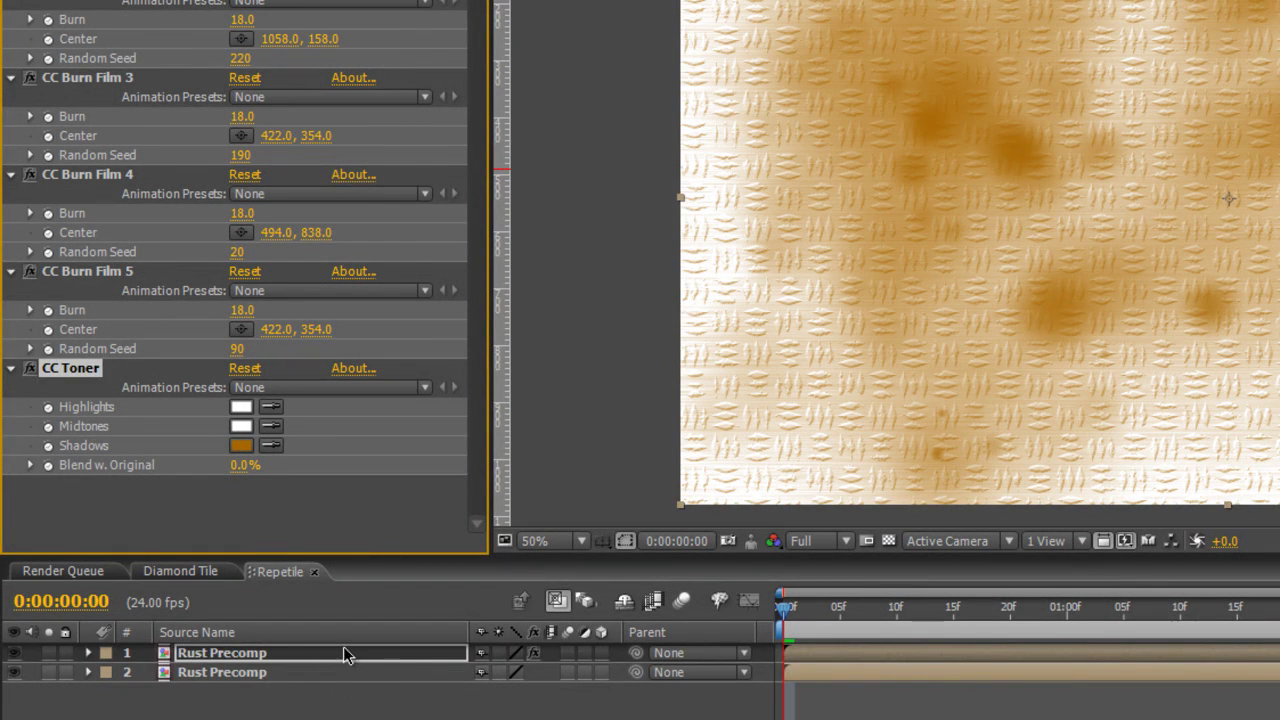
Step: Set the top Rust Precomp layer's blending mode to Linear Burn
{"action": "left_click", "coordinate": [268, 654]}
{"action": "right_click", "coordinate": [268, 654]}
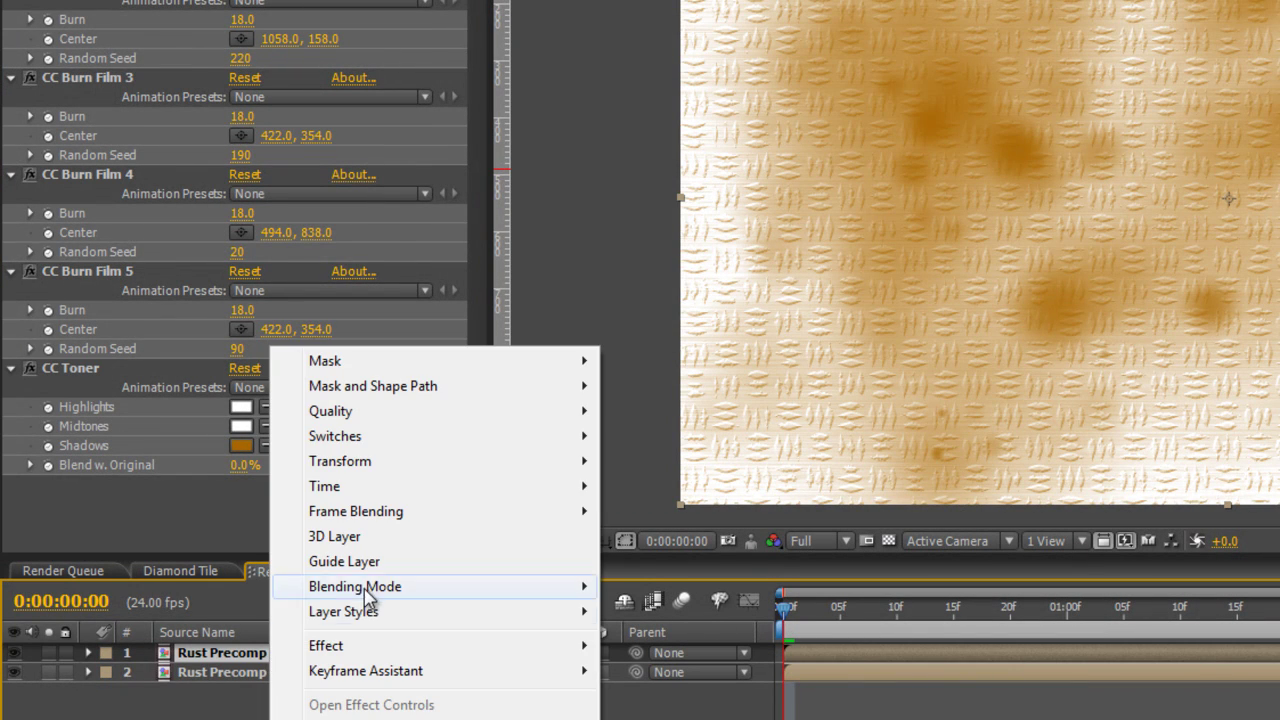
{"action": "mouse_move", "coordinate": [365, 590]}
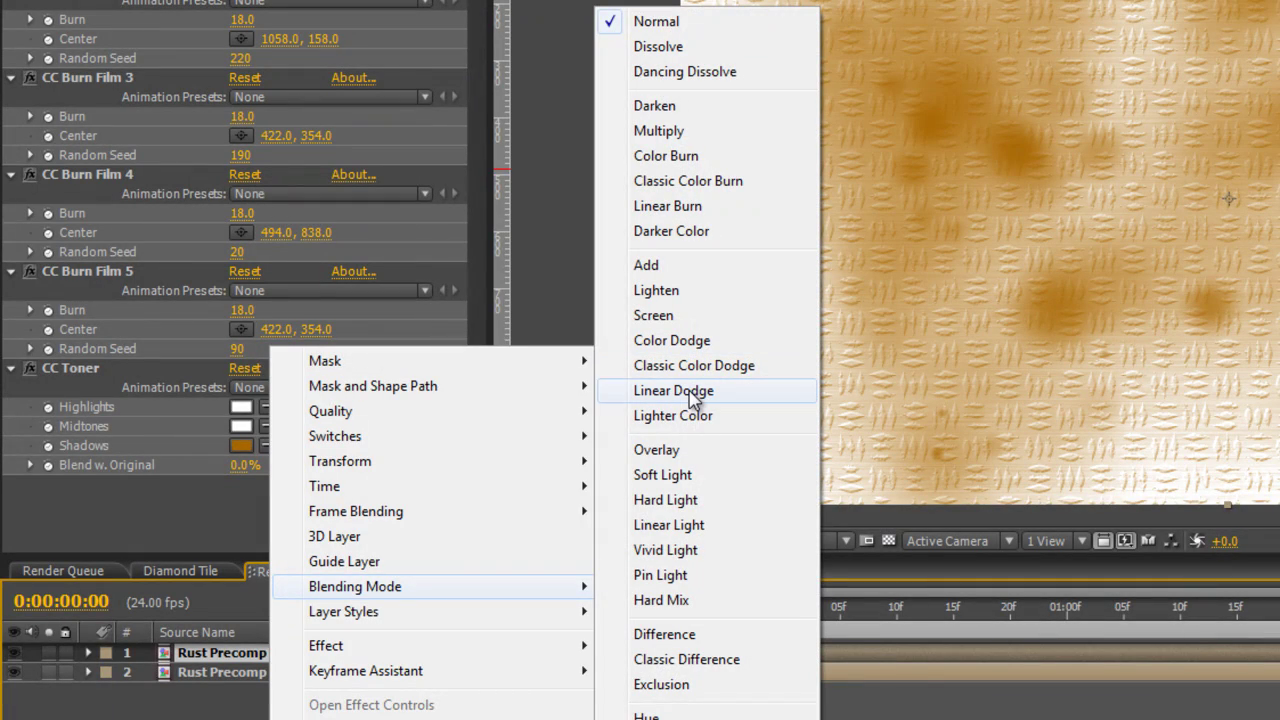
{"action": "left_click", "coordinate": [692, 205]}
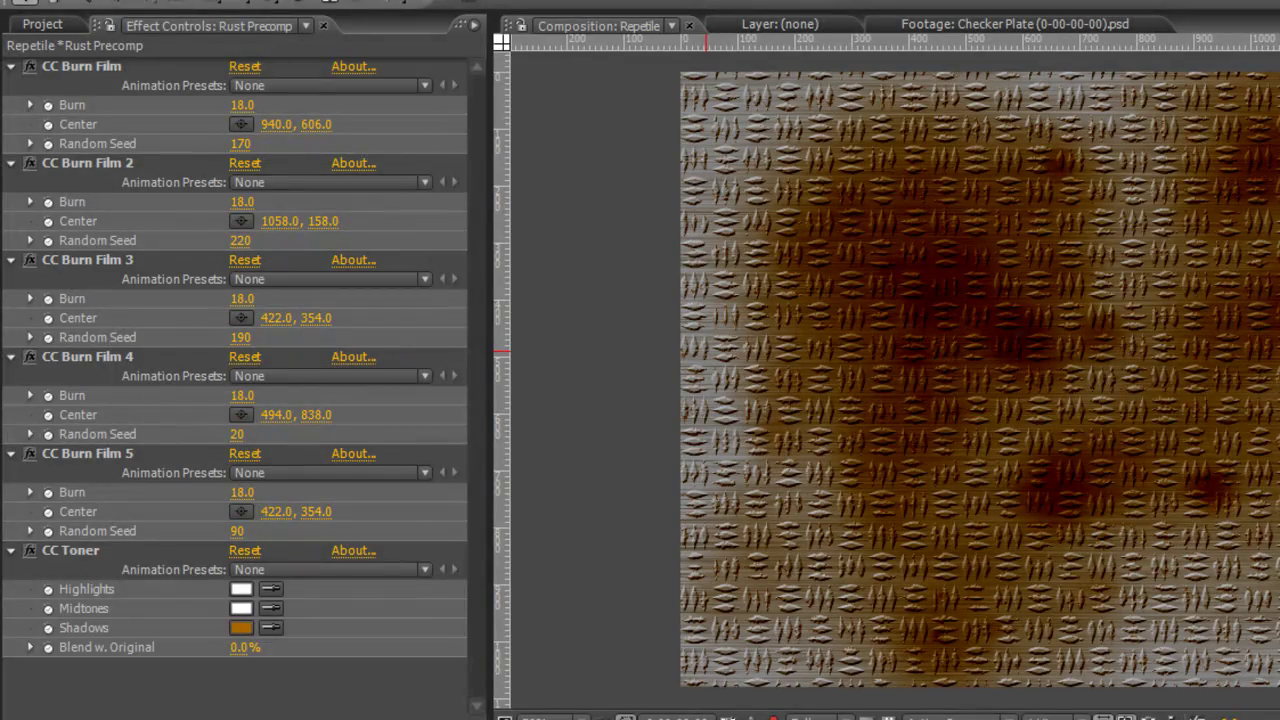
Step: Brighten the CC Toner shadows colour to orange E48B00
{"action": "left_click", "coordinate": [241, 627]}
{"action": "mouse_move", "coordinate": [452, 497]}
{"action": "left_mouse_down"}
{"action": "mouse_move", "coordinate": [513, 455]}
{"action": "mouse_move", "coordinate": [513, 467]}
{"action": "mouse_move", "coordinate": [506, 414]}
{"action": "left_mouse_up"}
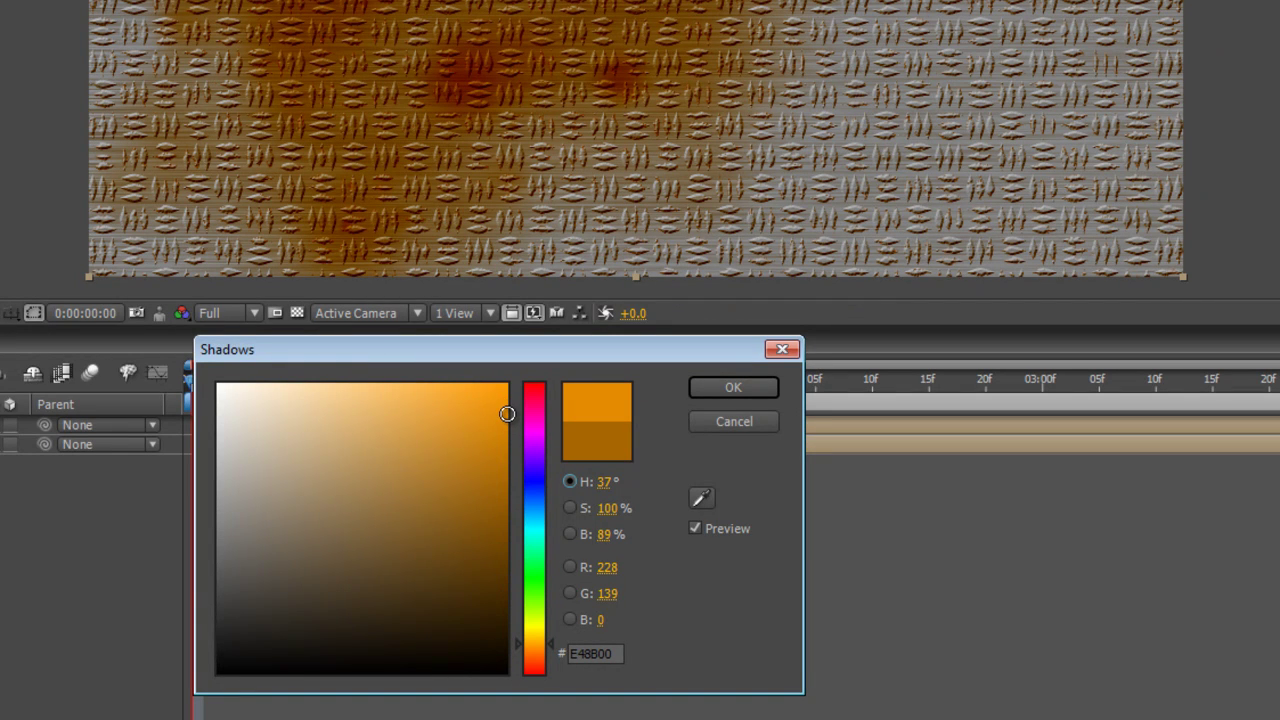
{"action": "left_click", "coordinate": [753, 386]}
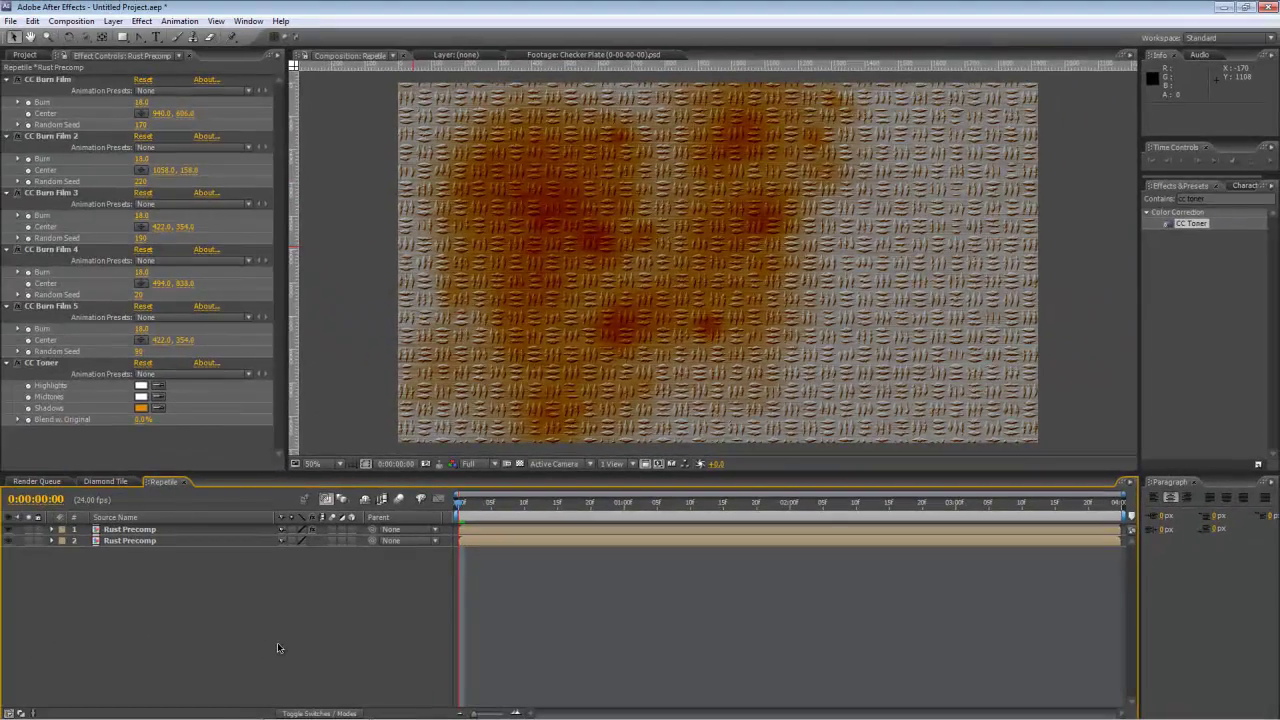
{"action": "left_click", "coordinate": [26, 56]}
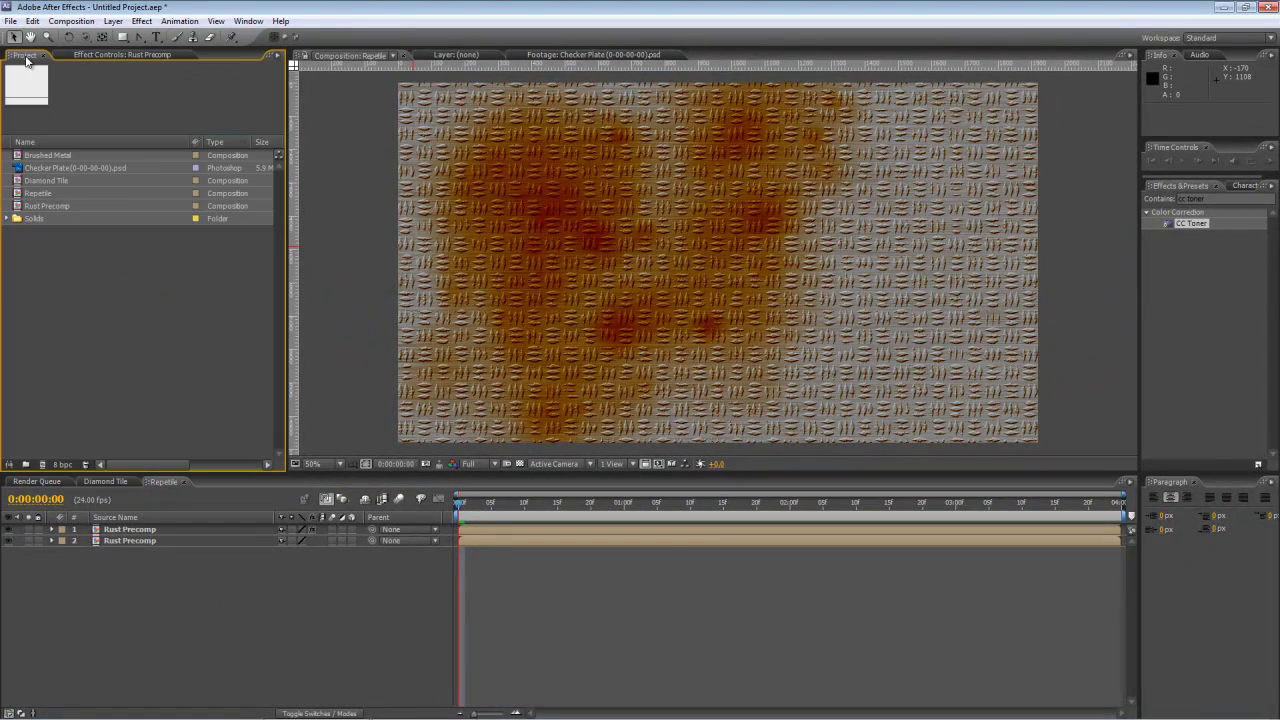
Step: Create a 1920×1080 comp named 'Checker Plate Final' and add the Repetile comp as its layer
{"action": "right_click", "coordinate": [111, 313]}
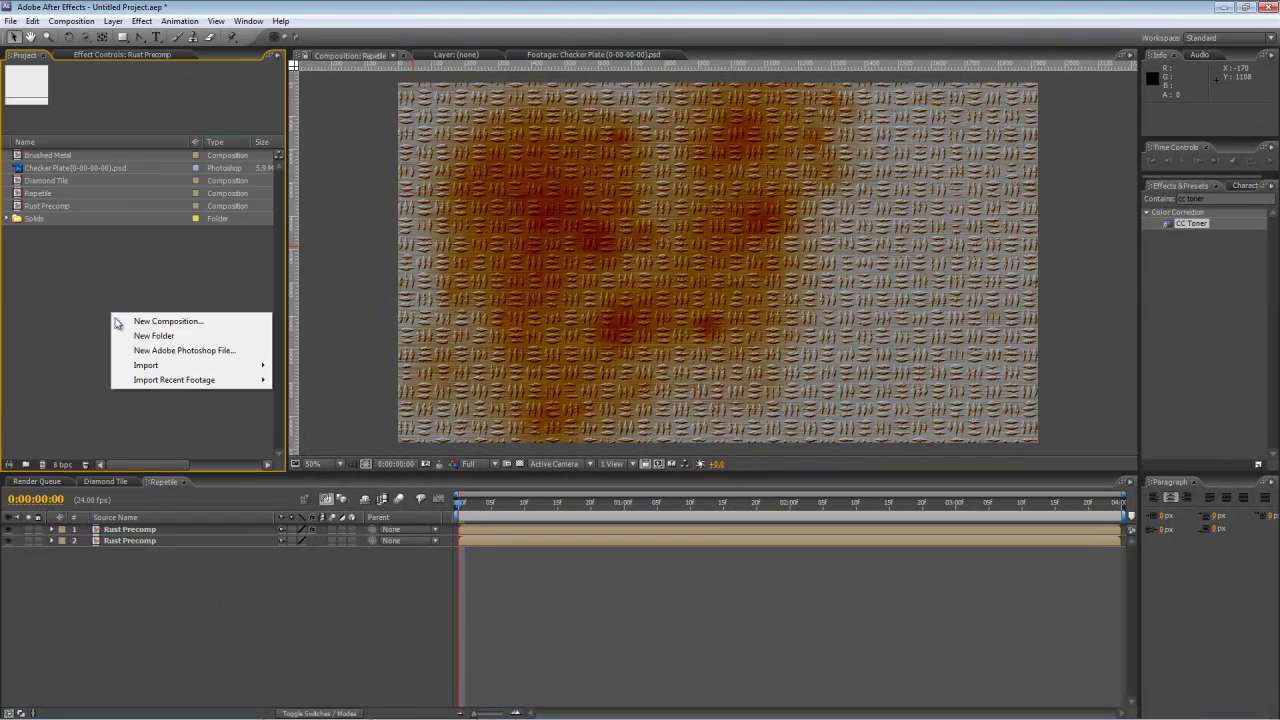
{"action": "left_click", "coordinate": [126, 321]}
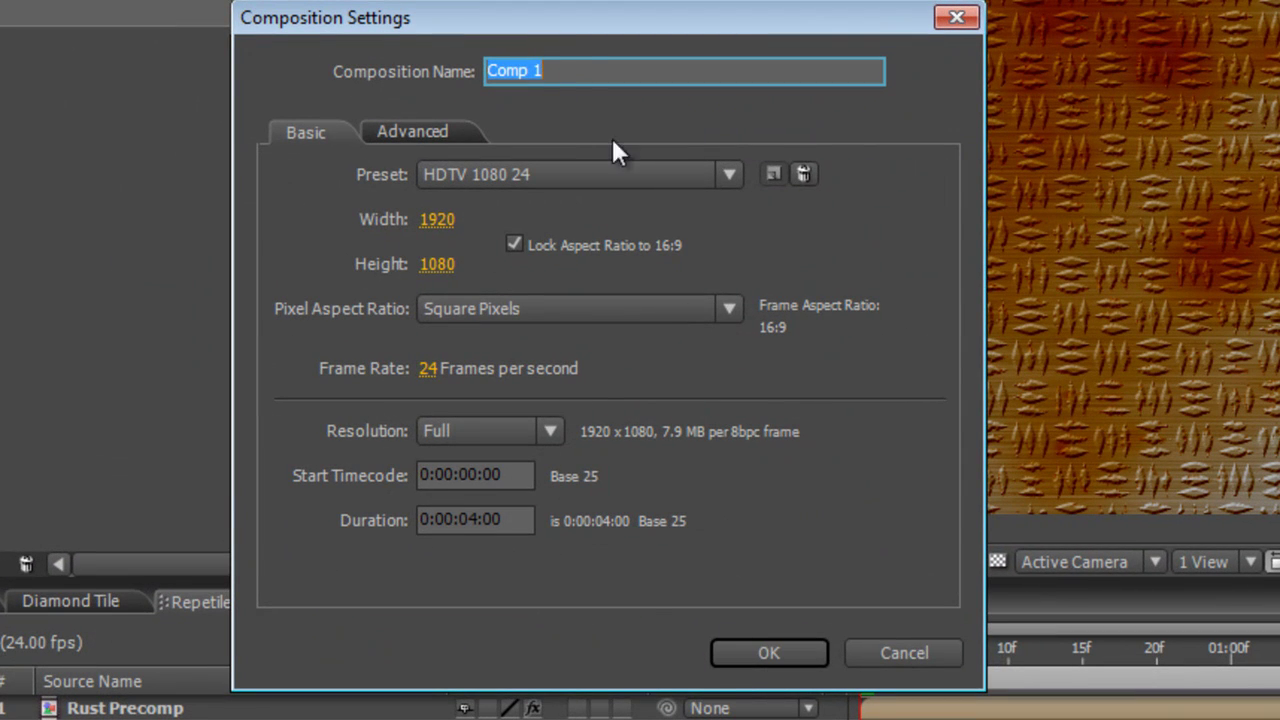
{"action": "type", "text": "Checker Pla"}
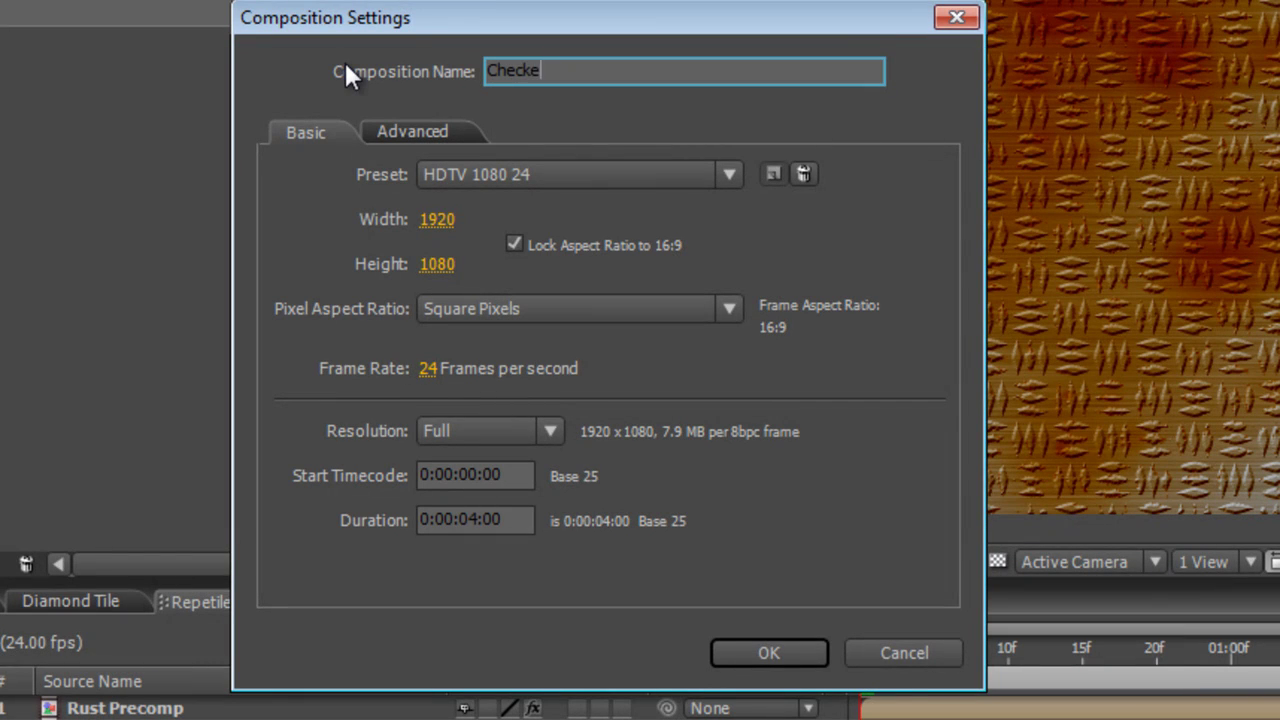
{"action": "type", "text": "te Final"}
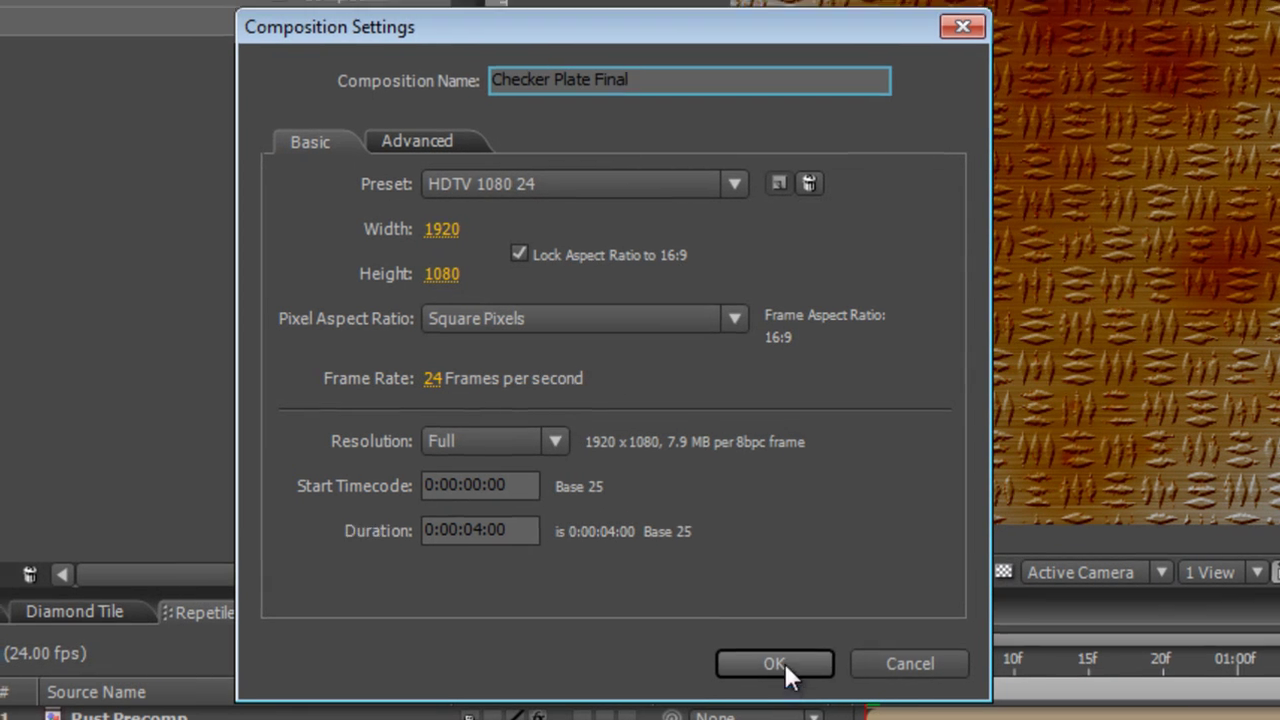
{"action": "left_click", "coordinate": [785, 654]}
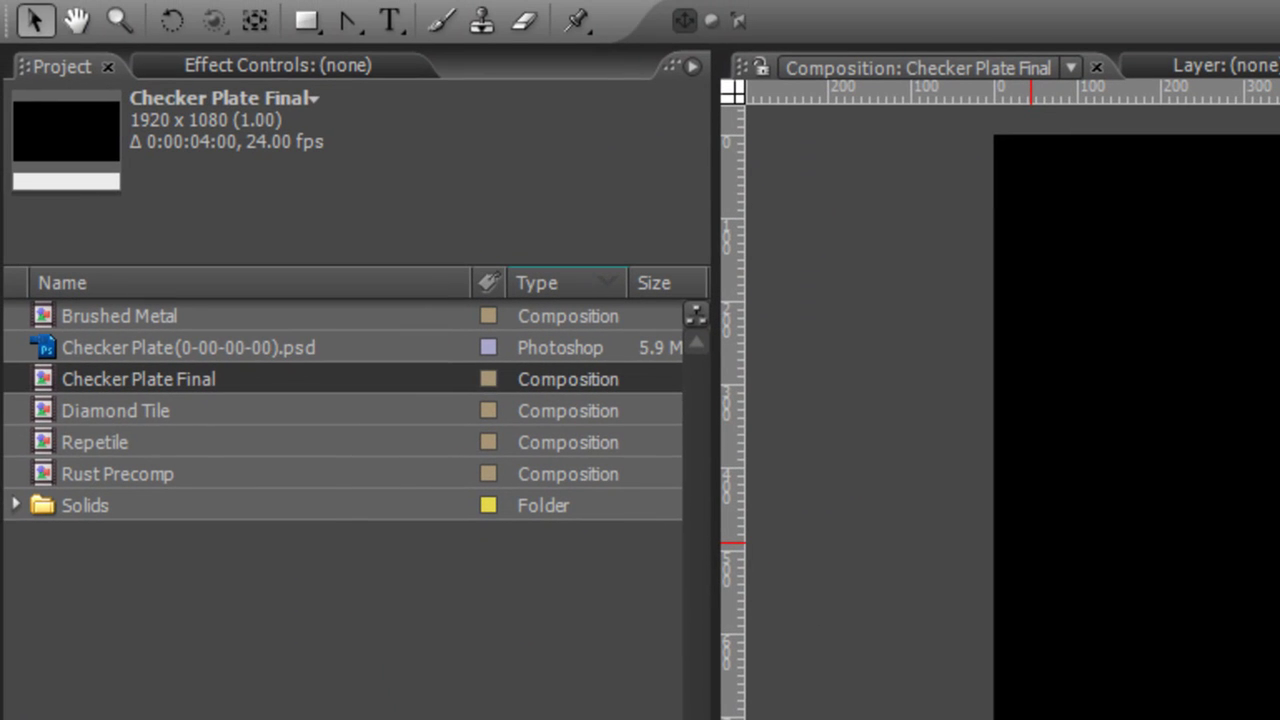
{"action": "left_click", "coordinate": [40, 440]}
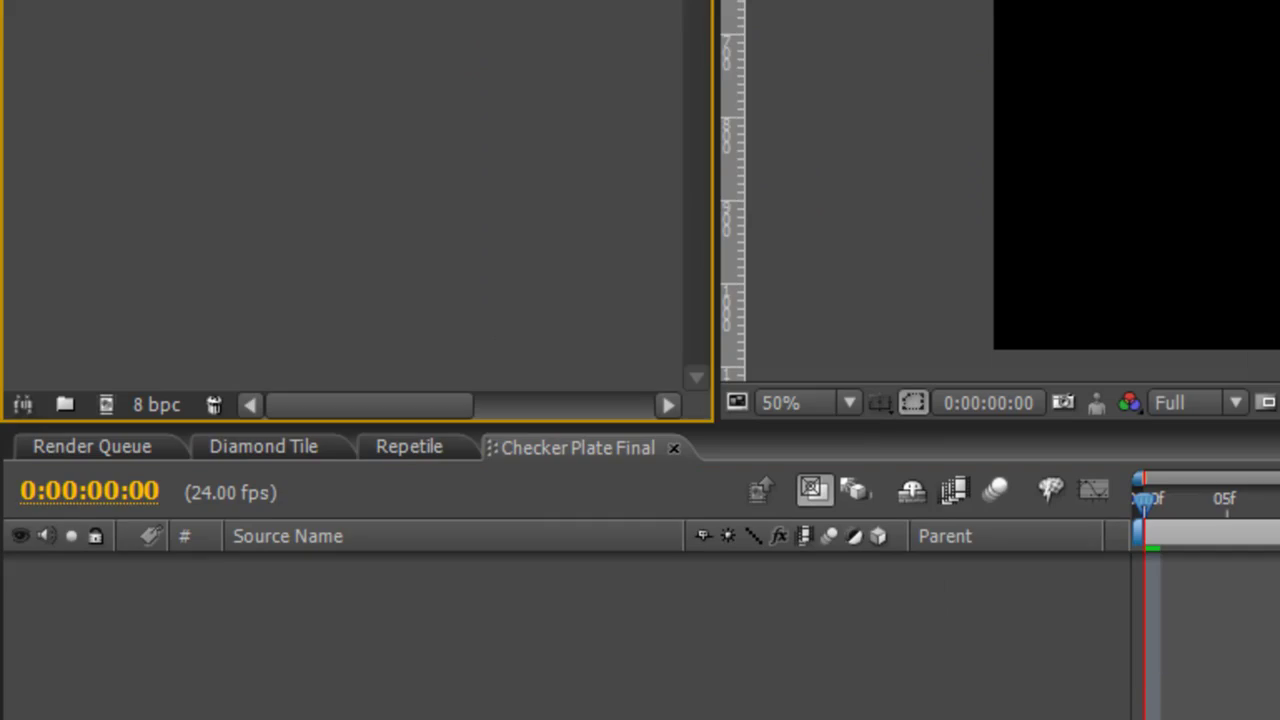
{"action": "left_click_drag", "start_coordinate": [40, 415], "coordinate": [577, 303]}
Step: Make the Repetile layer 3D and light it with spot lights Light 1 and Light 2
{"action": "left_click", "coordinate": [641, 340]}
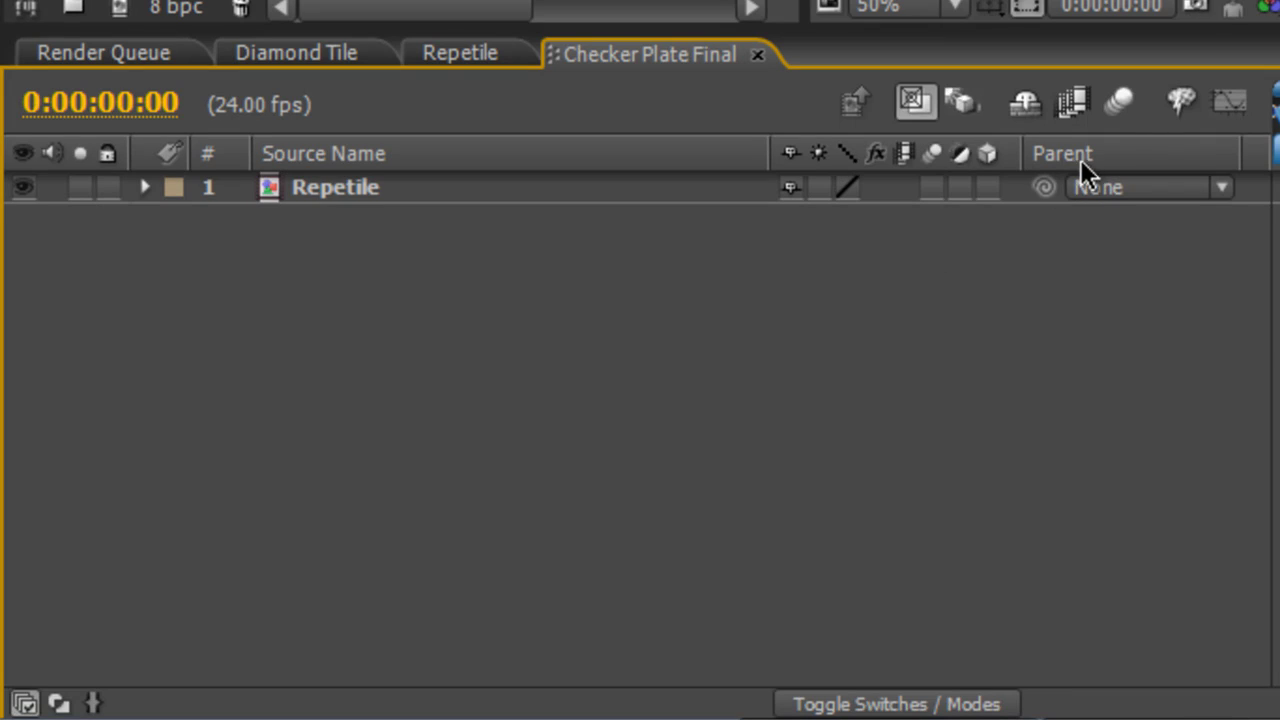
{"action": "left_click", "coordinate": [988, 187]}
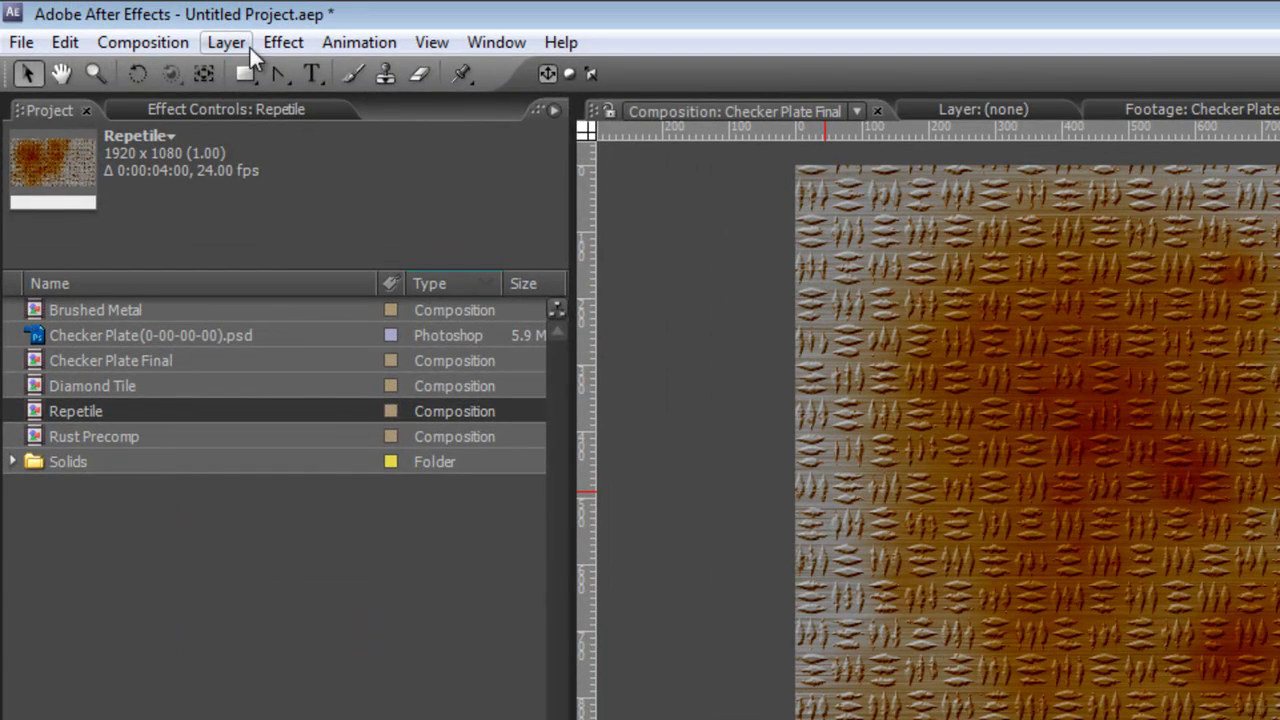
{"action": "left_click", "coordinate": [226, 42]}
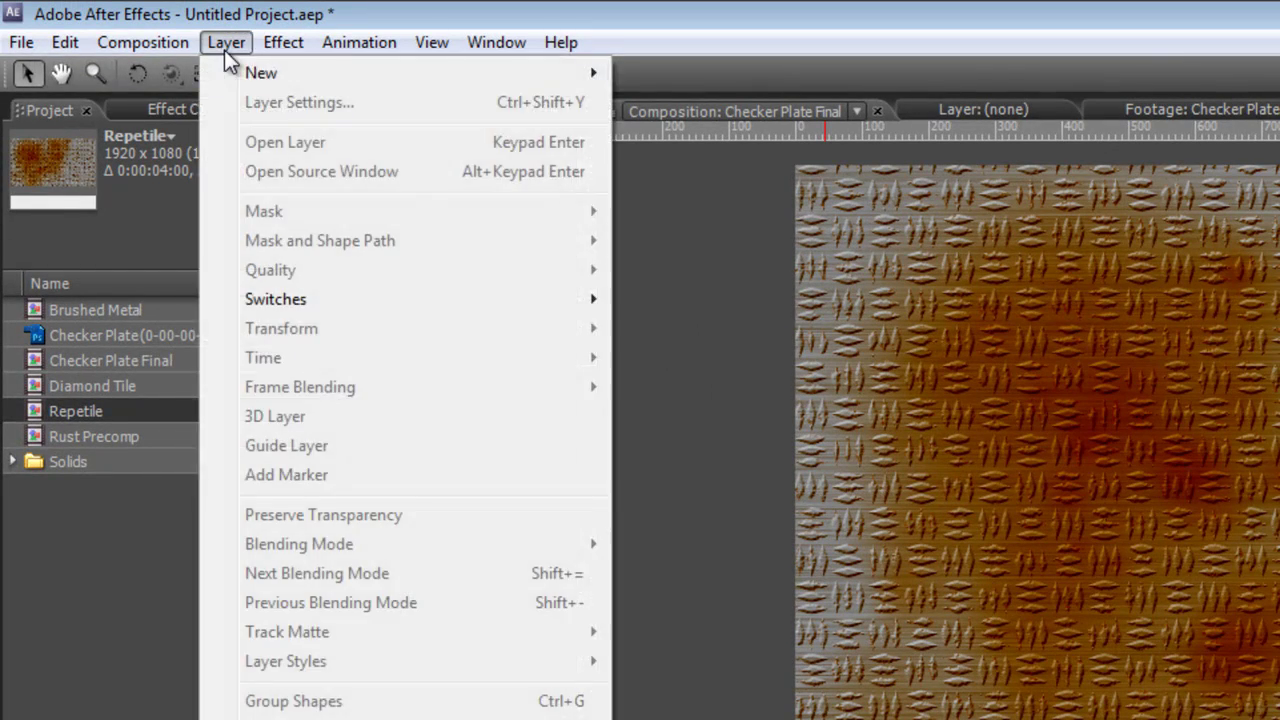
{"action": "mouse_move", "coordinate": [256, 79]}
{"action": "left_click", "coordinate": [768, 129]}
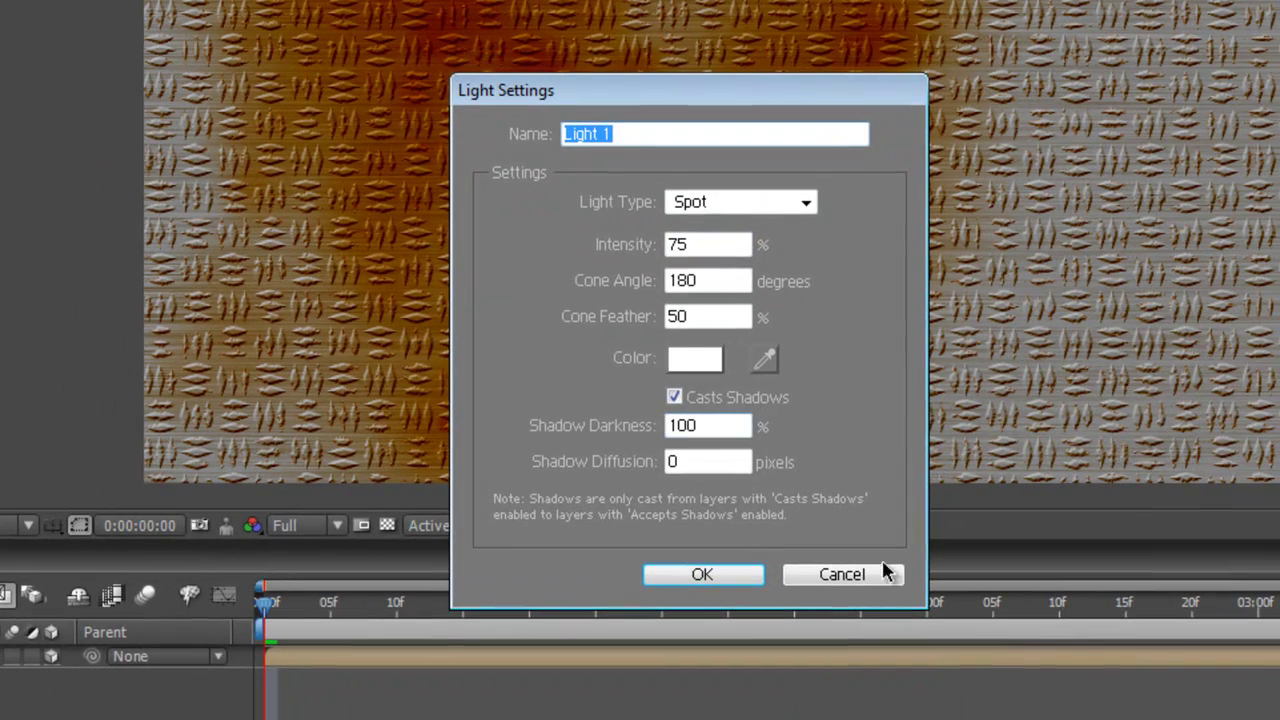
{"action": "left_click_drag", "start_coordinate": [727, 245], "coordinate": [641, 248]}
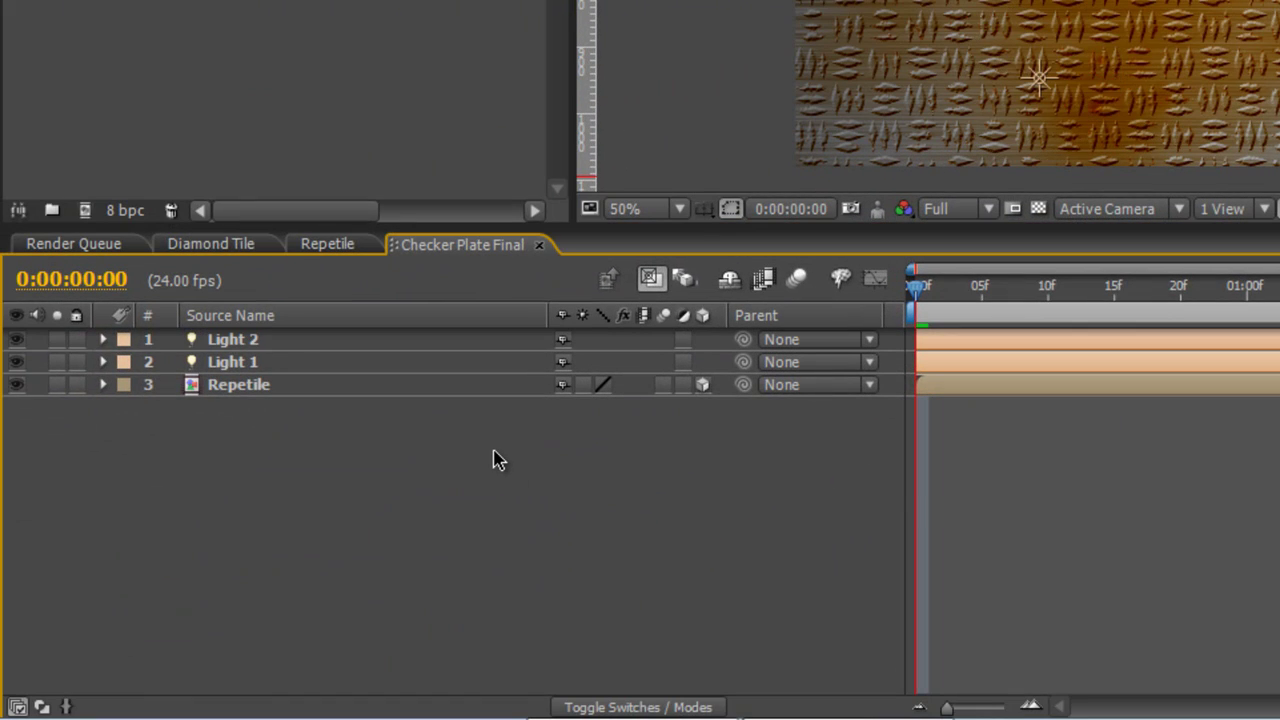
Step: Add an adjustment layer above the plate in Checker Plate Final
{"action": "right_click", "coordinate": [443, 451]}
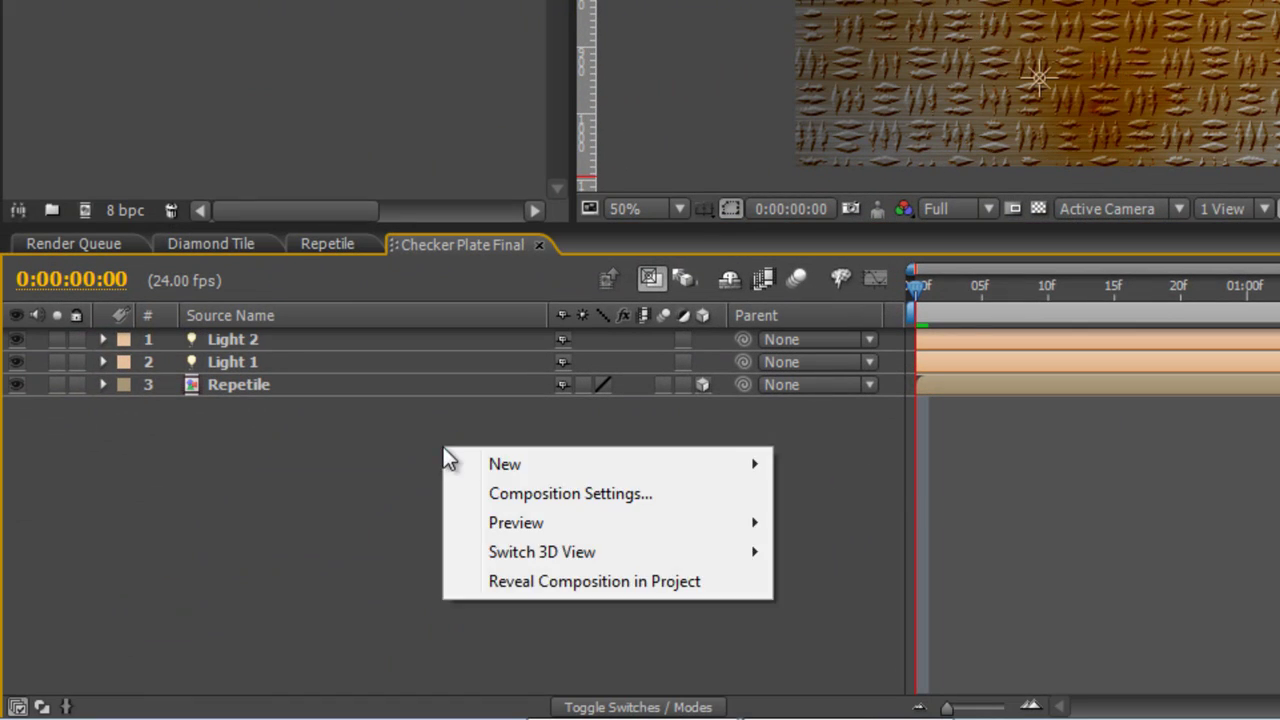
{"action": "mouse_move", "coordinate": [486, 466]}
{"action": "left_click", "coordinate": [934, 434]}
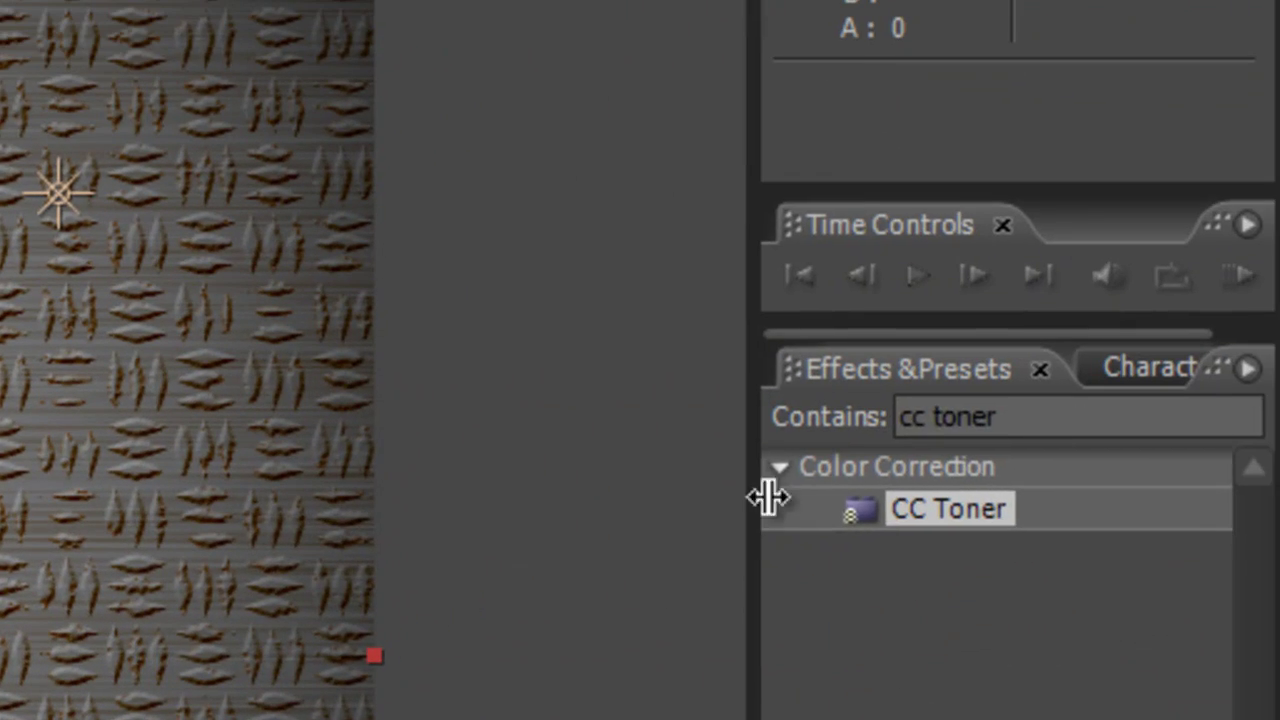
Step: Apply Curves to Adjustment Layer 2, raising highlights and lowering shadows into an S-curve
{"action": "left_click", "coordinate": [1074, 418]}
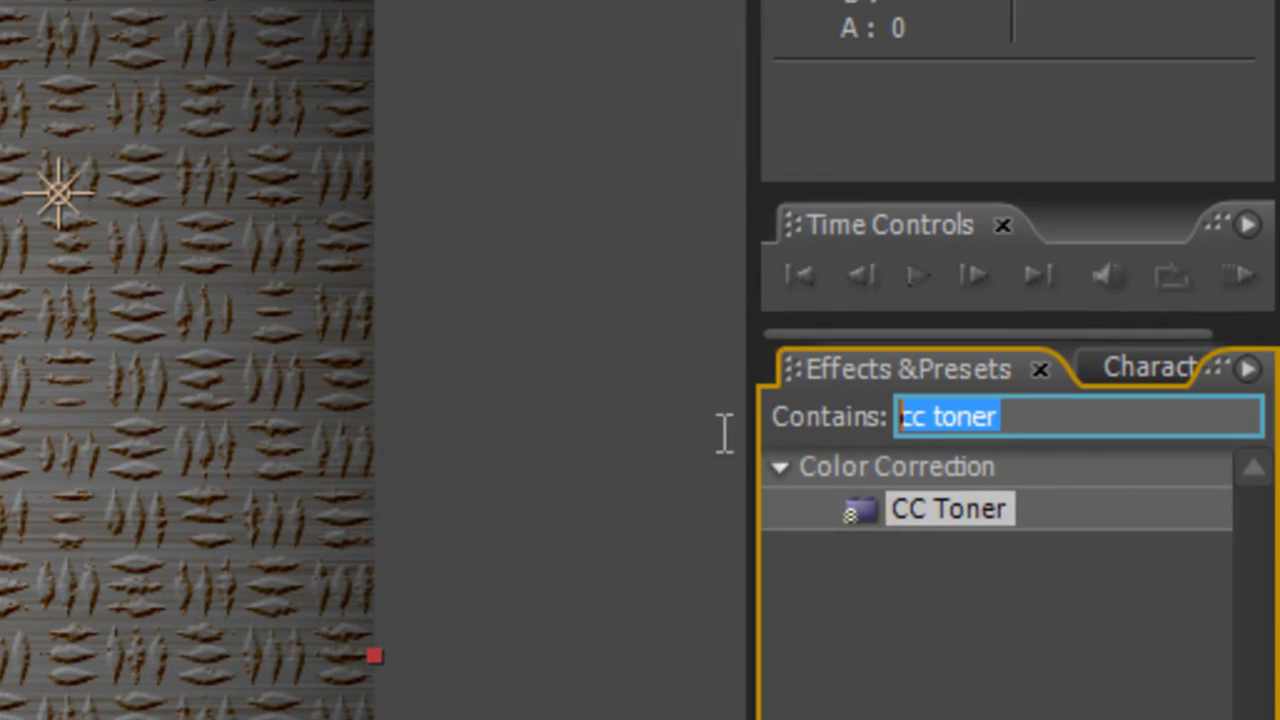
{"action": "type", "text": "curves"}
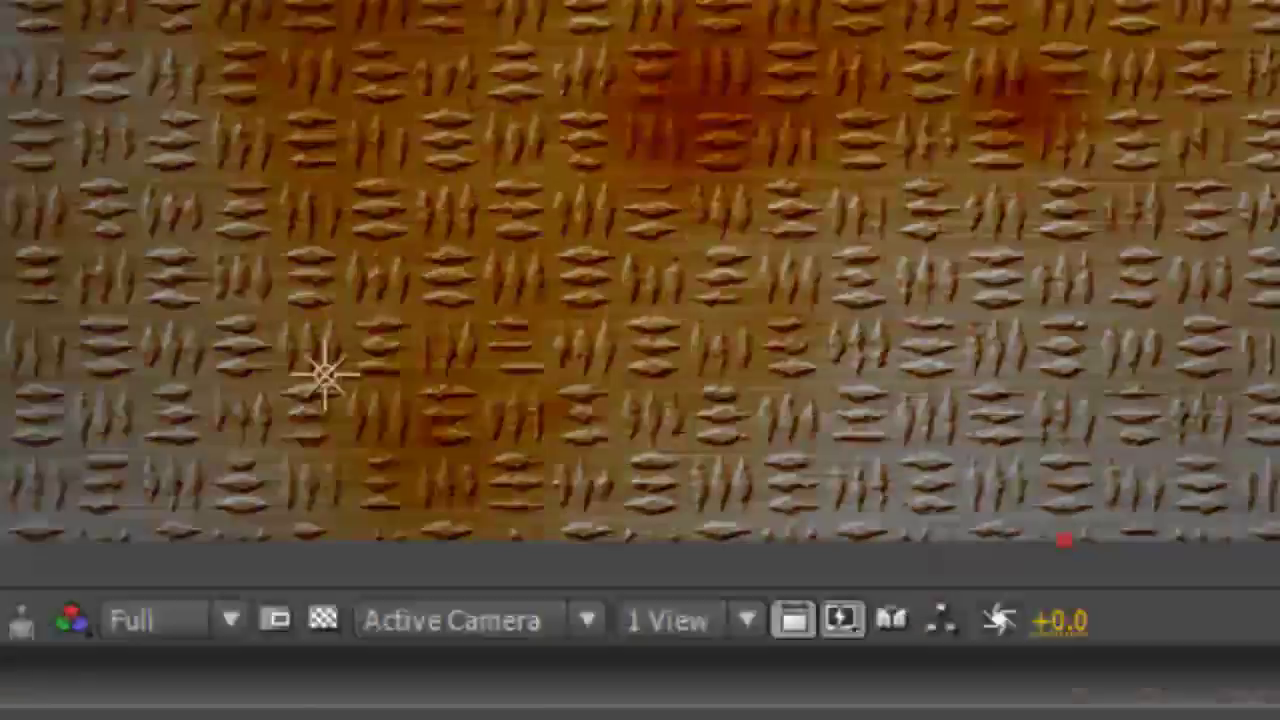
{"action": "left_click_drag", "start_coordinate": [932, 679], "coordinate": [675, 264]}
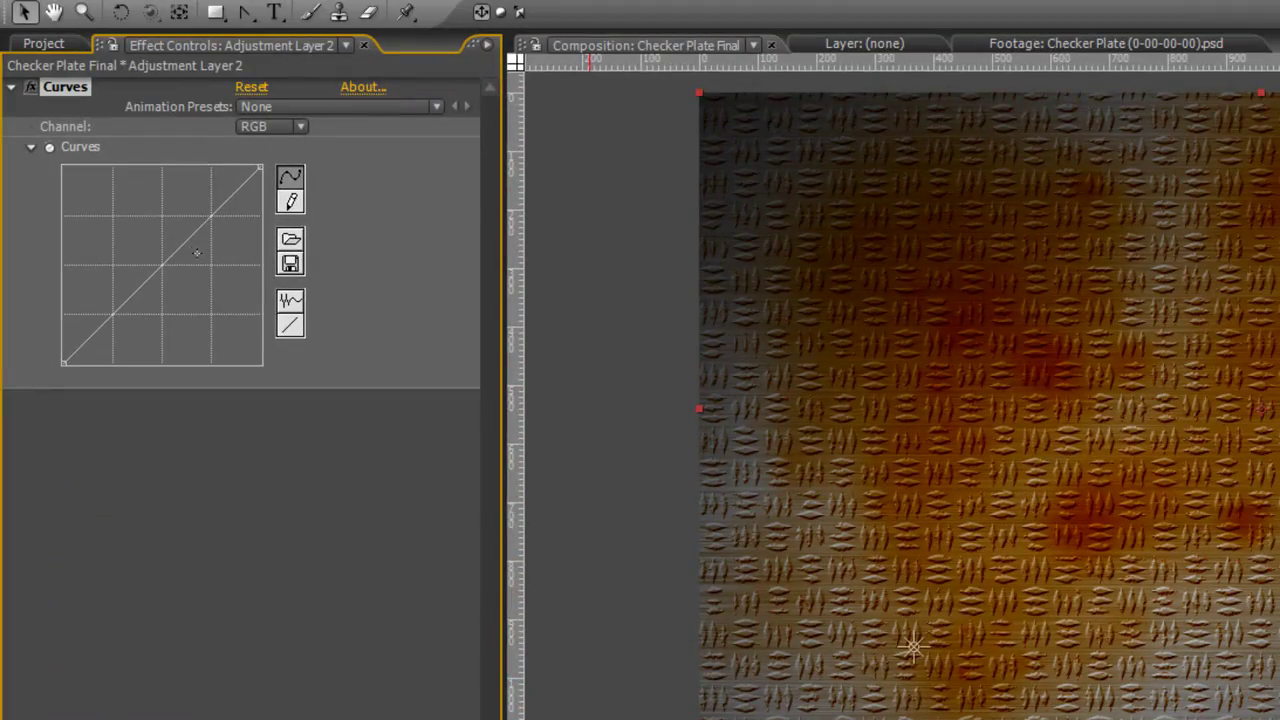
{"action": "left_click_drag", "start_coordinate": [195, 231], "coordinate": [191, 227]}
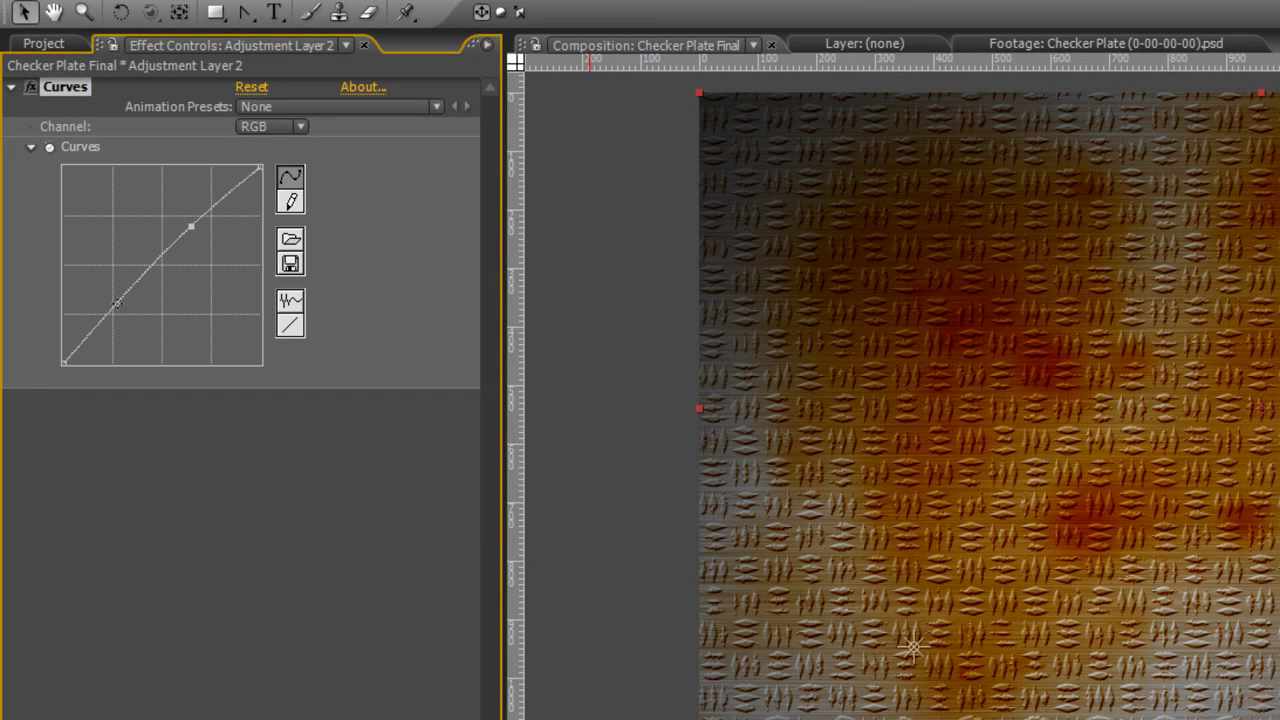
{"action": "left_click_drag", "start_coordinate": [119, 301], "coordinate": [129, 308]}
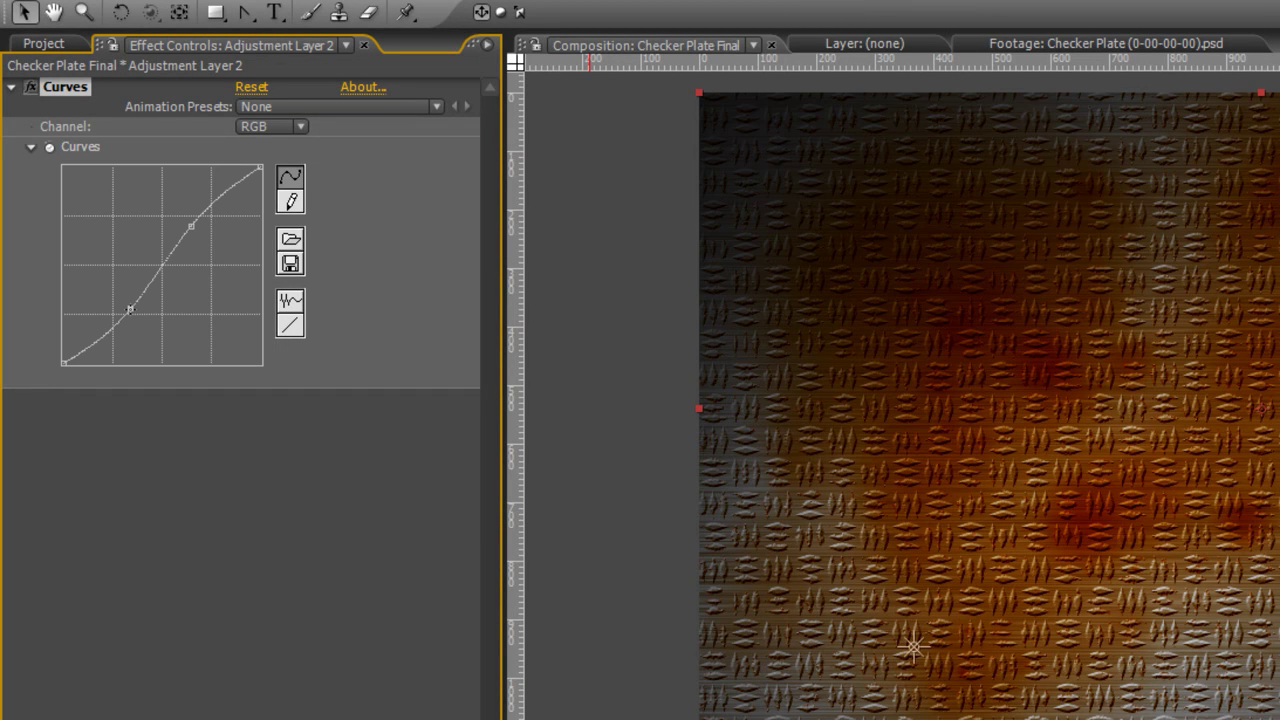